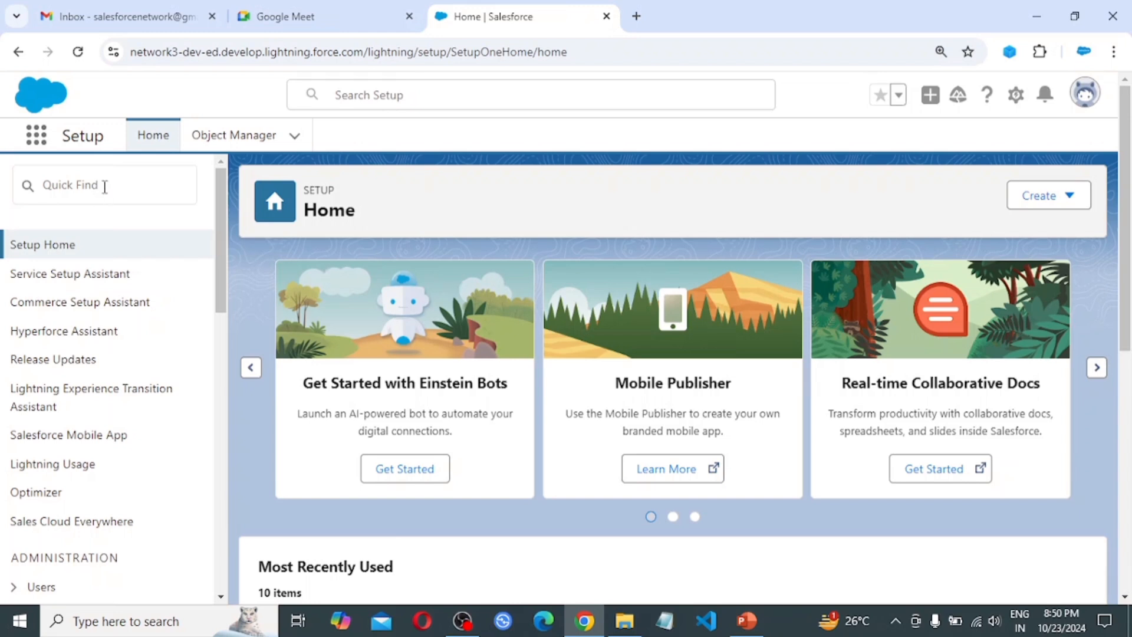
# Find Sharing Settings via Quick Find 'sharing' and scroll to the Organization-Wide Defaults table
pyautogui.click(93, 188)
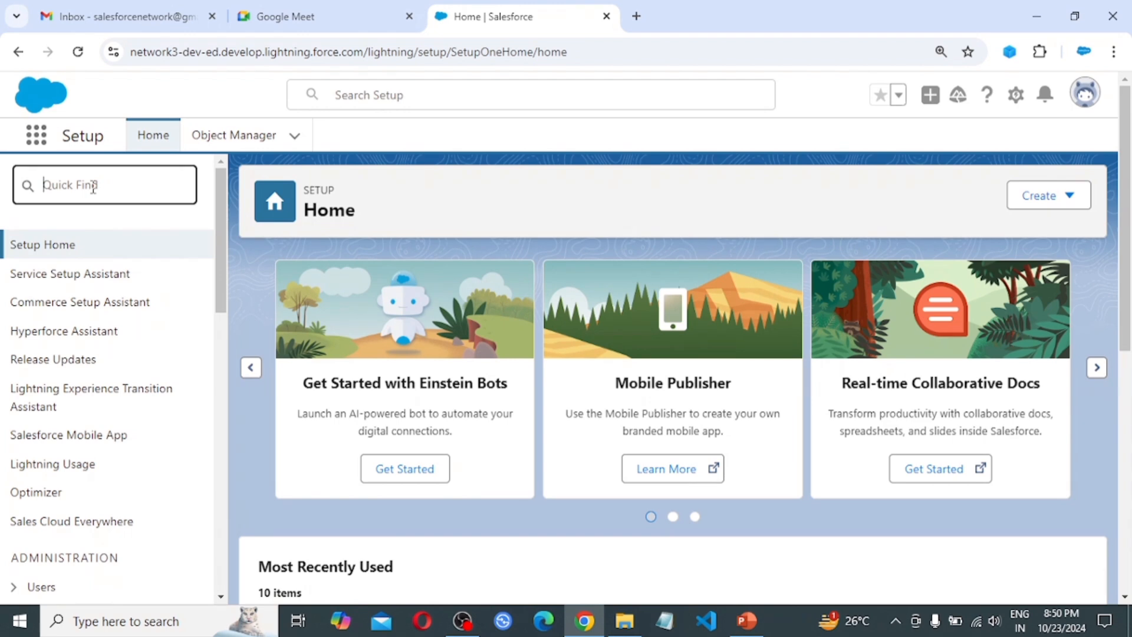
pyautogui.write('sharing')
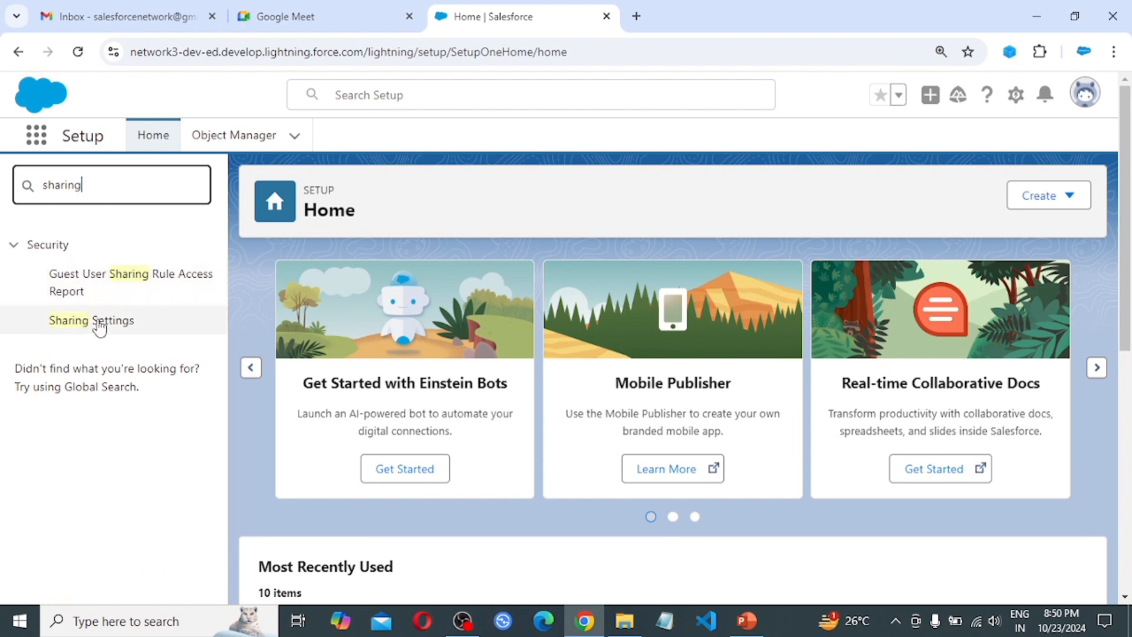
pyautogui.click(98, 323)
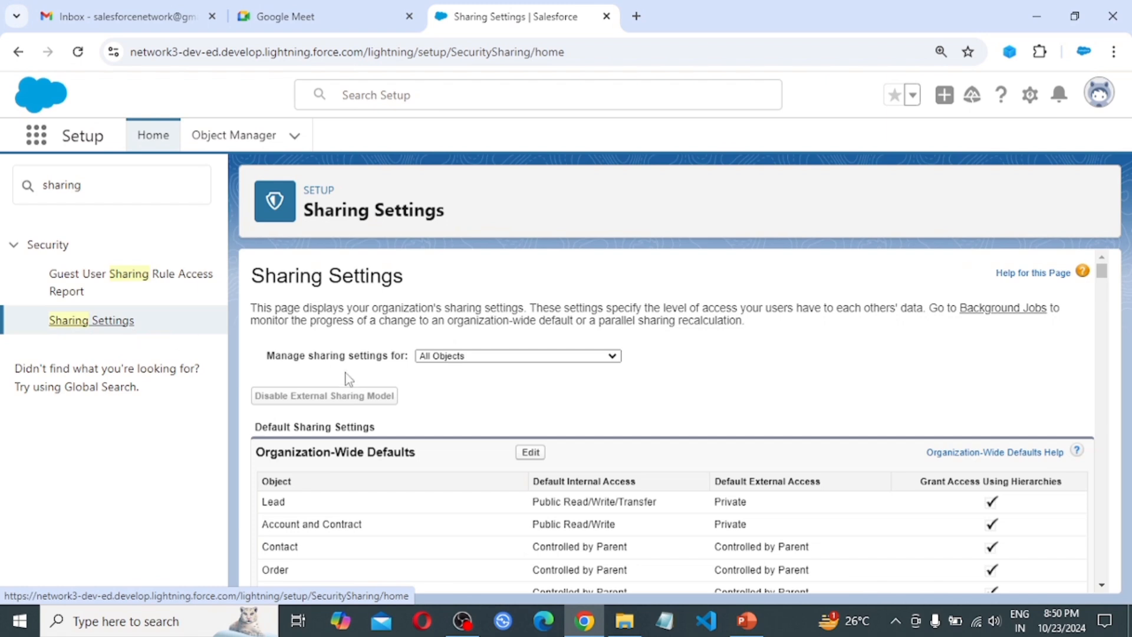
pyautogui.scroll(-1, 749, 407)
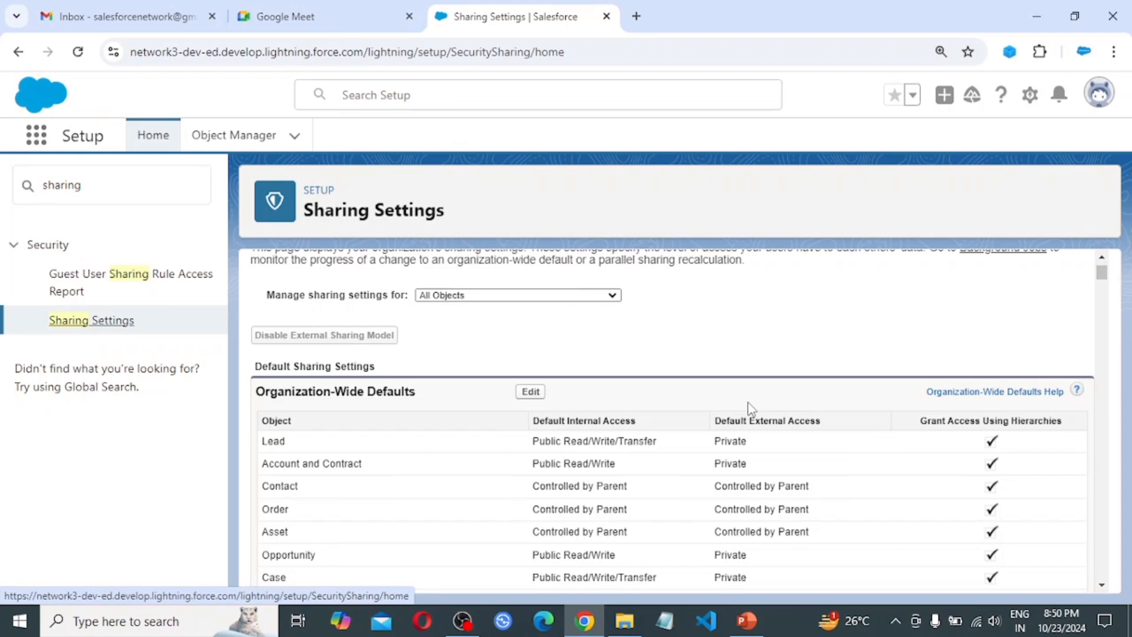
pyautogui.scroll(-1, 750, 408)
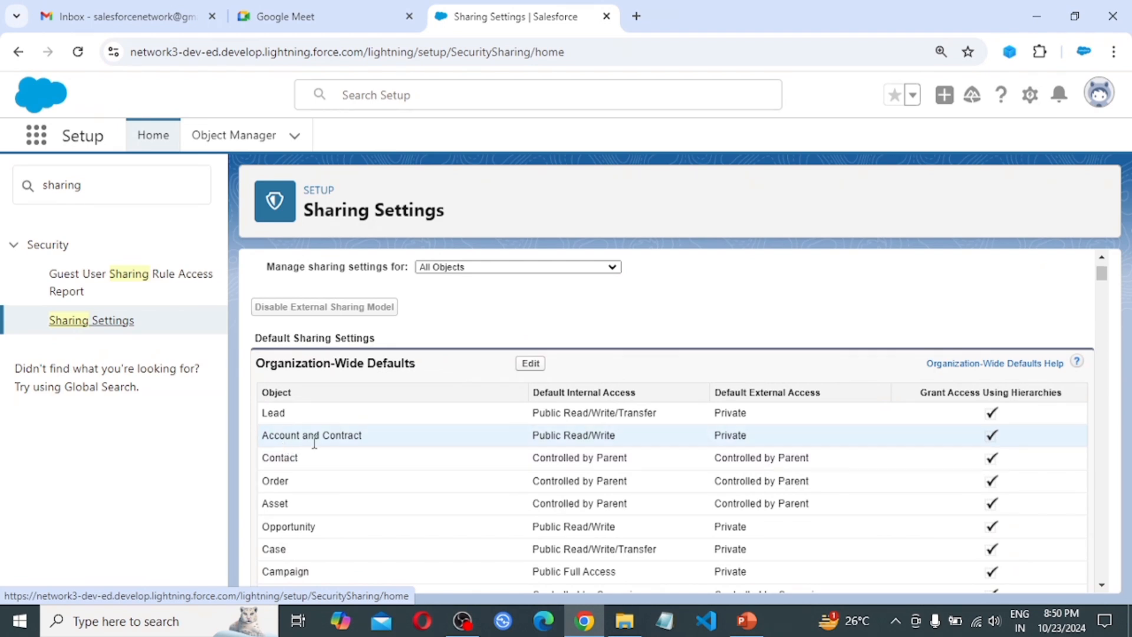
# Set Account and Contract internal default access to Private, accepting that Opportunity also becomes Private
pyautogui.click(530, 365)
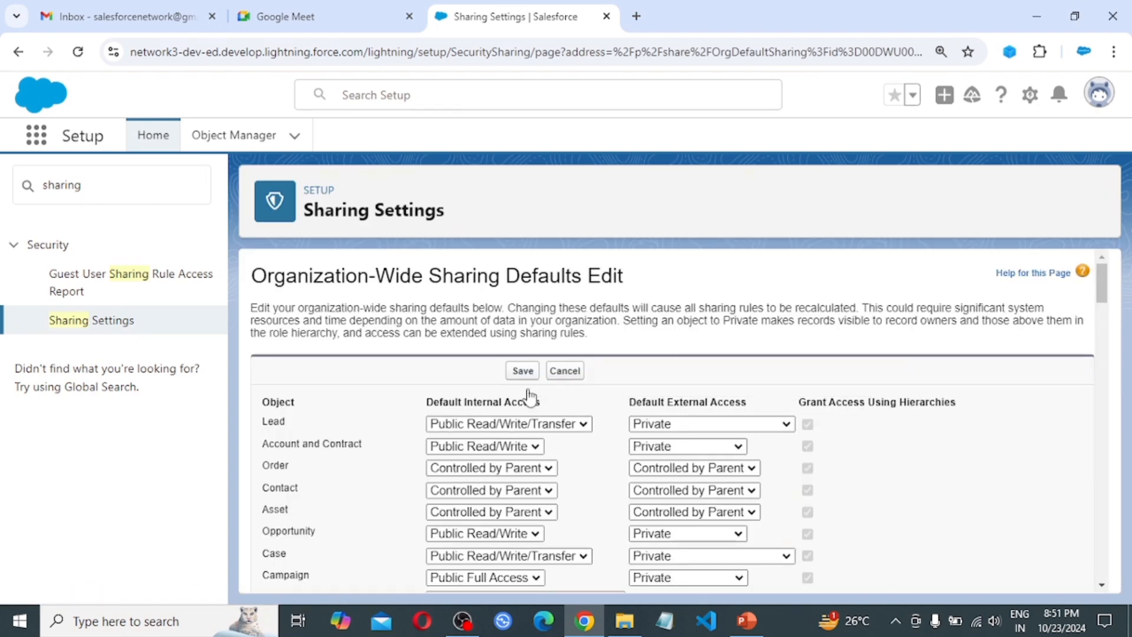
pyautogui.click(518, 448)
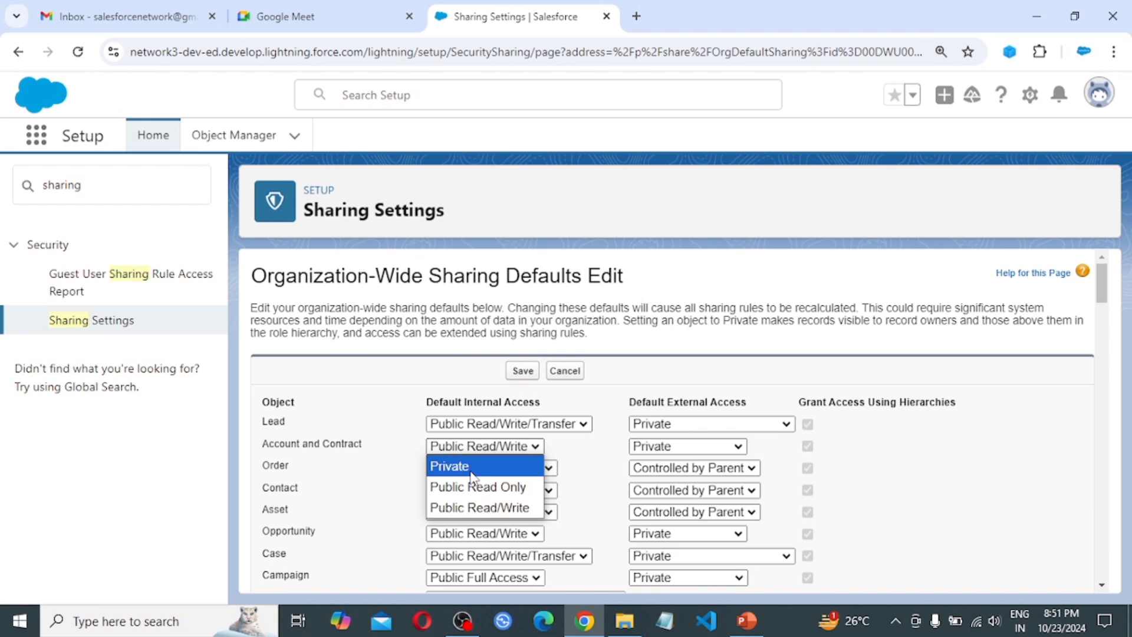
pyautogui.click(471, 471)
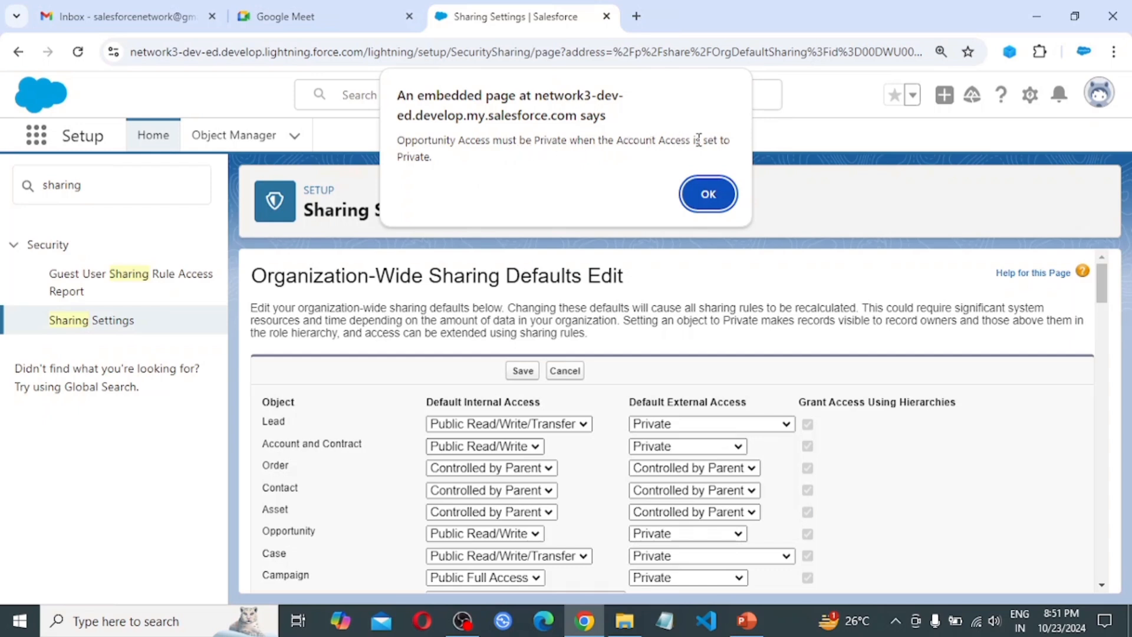
pyautogui.click(708, 194)
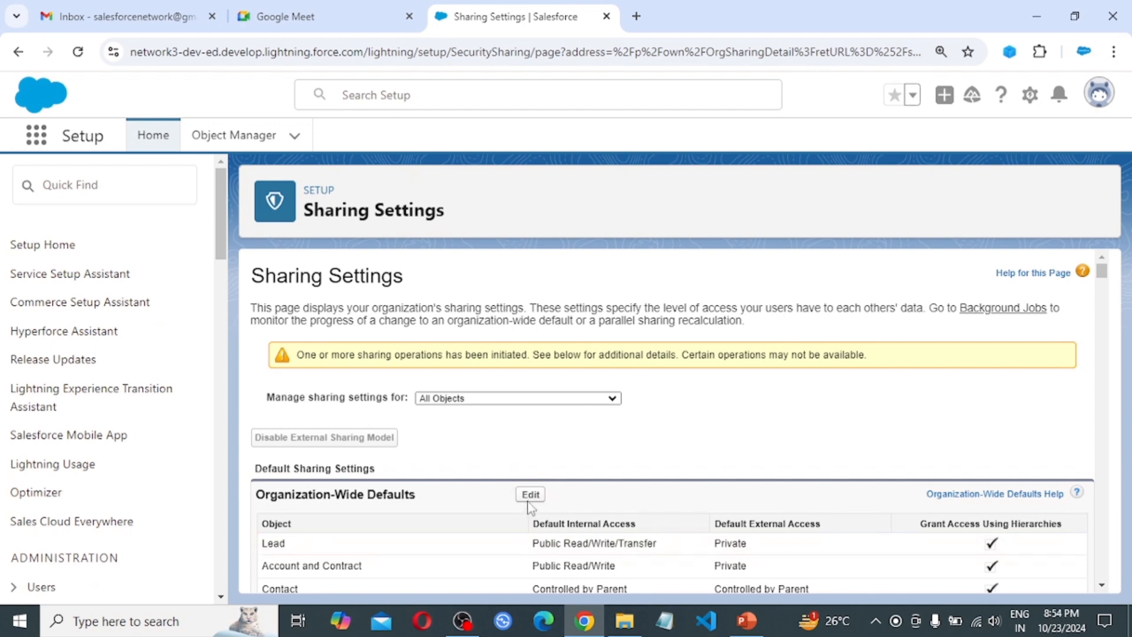
# Reload Sharing Settings and scroll from the defaults table down to the empty Sharing Rules sections
pyautogui.click(530, 495)
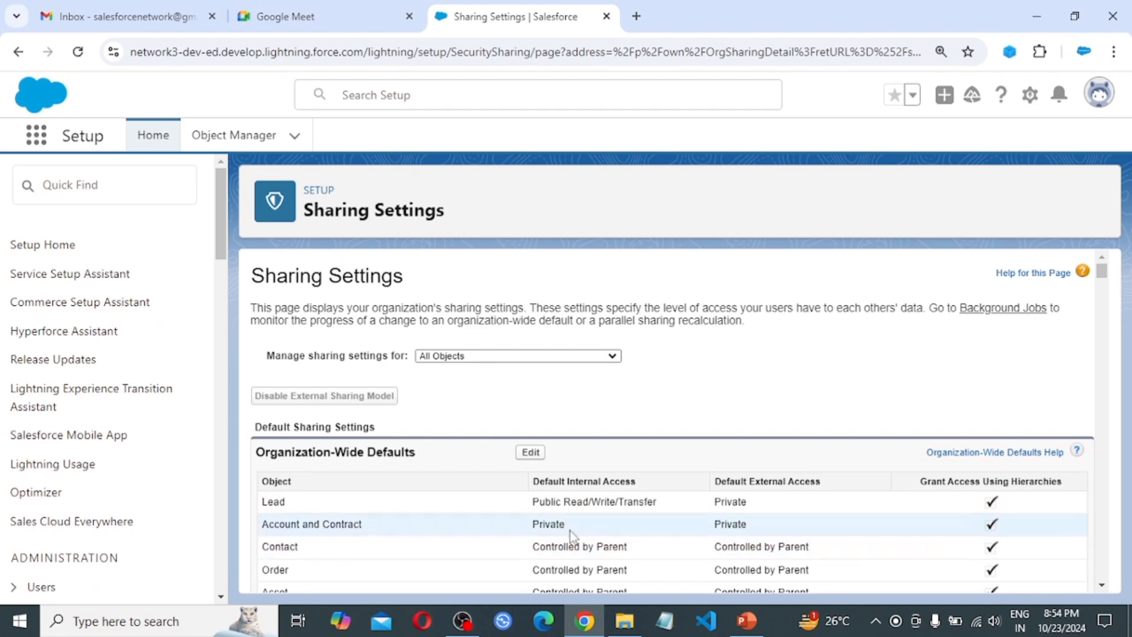
pyautogui.scroll(-10, 570, 531)
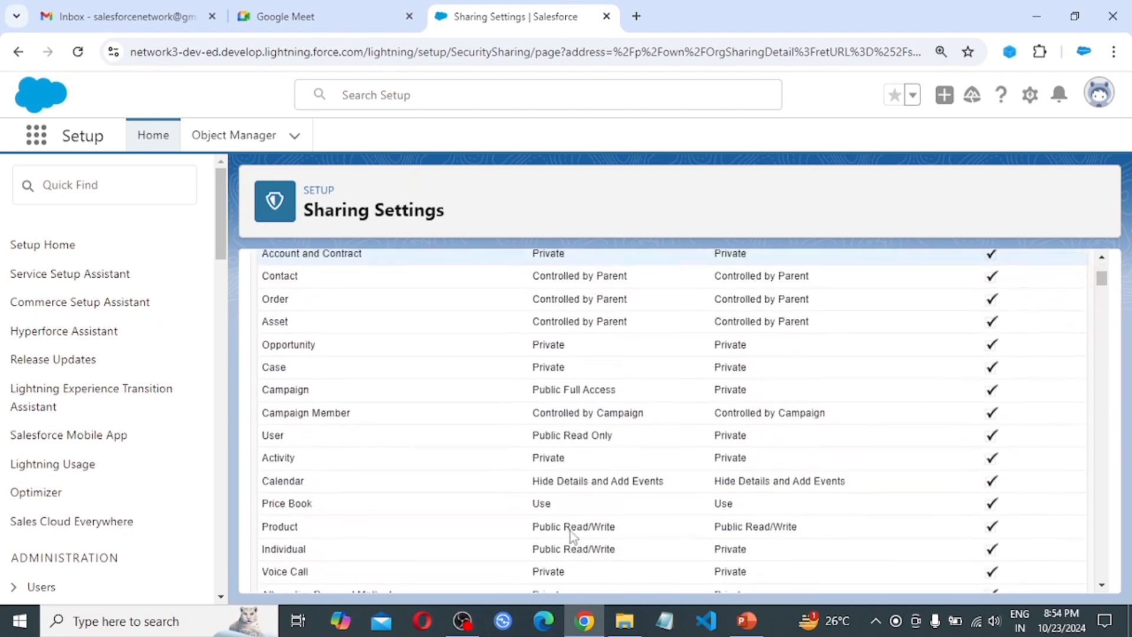
pyautogui.scroll(-10, 571, 531)
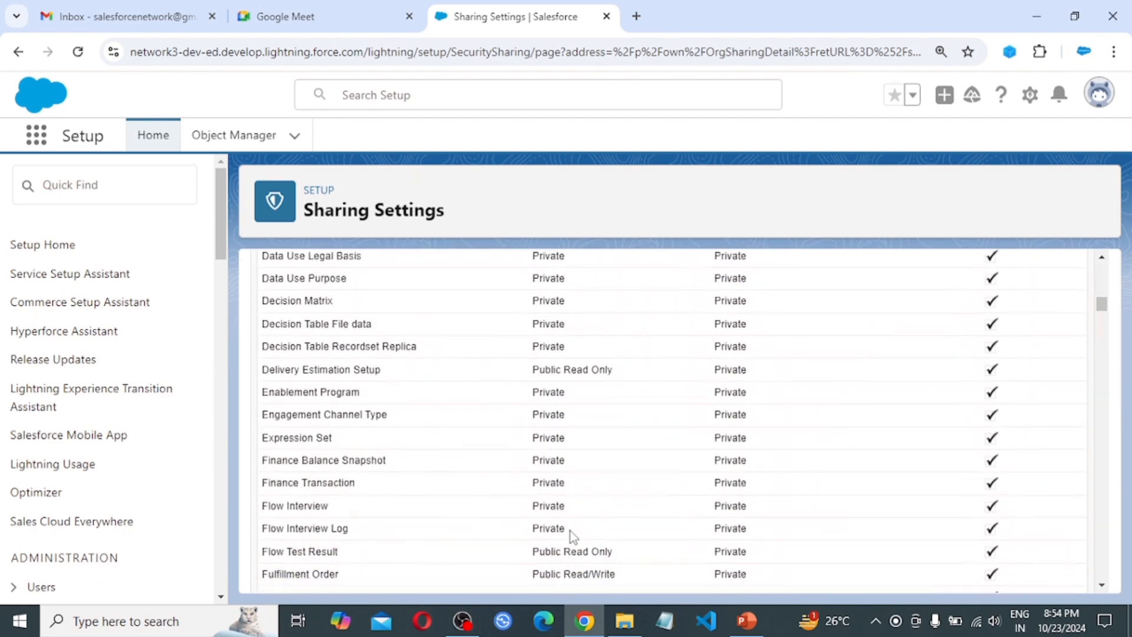
pyautogui.scroll(-15, 571, 535)
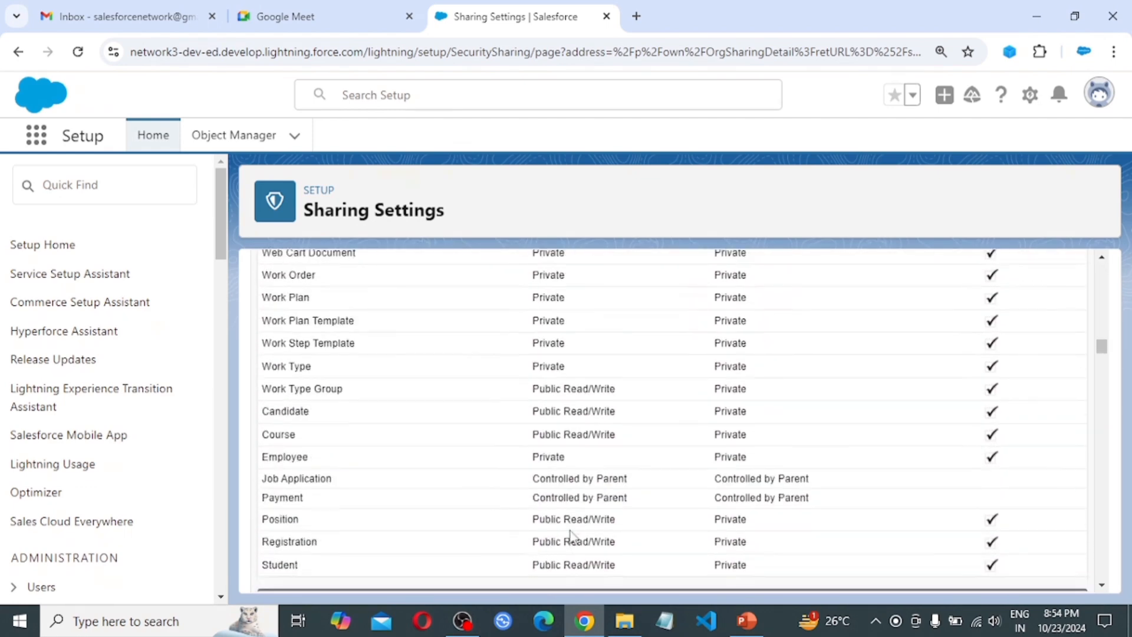
pyautogui.scroll(-2, 634, 504)
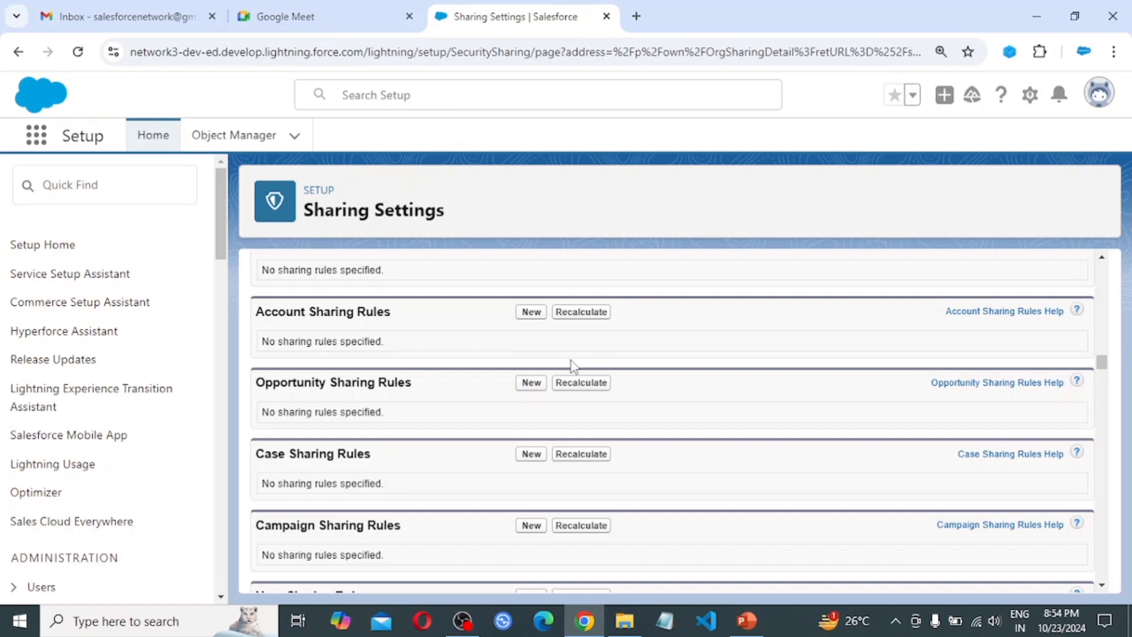
pyautogui.scroll(-1, 570, 360)
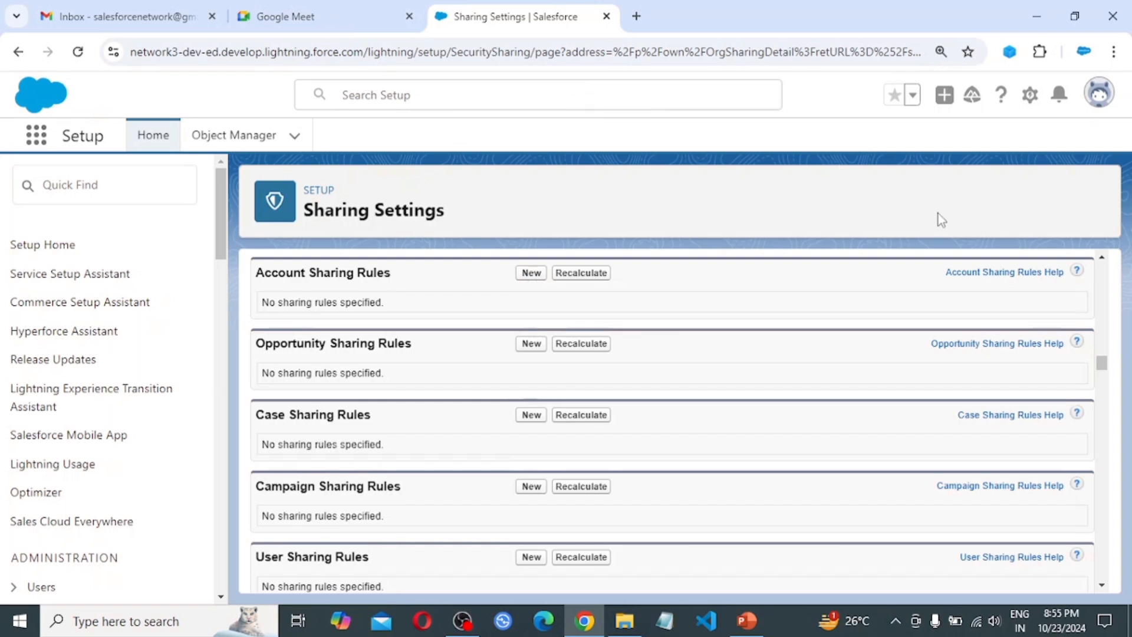
# Open Setup in a new tab and go to Users > Public Groups
pyautogui.click(1029, 95)
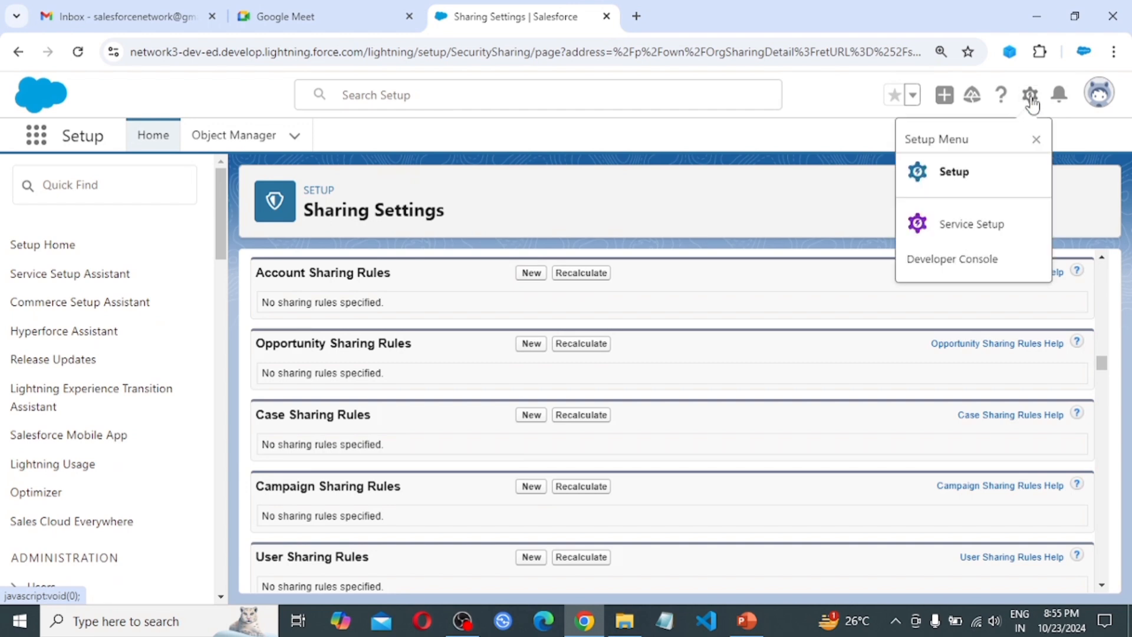
pyautogui.click(945, 177)
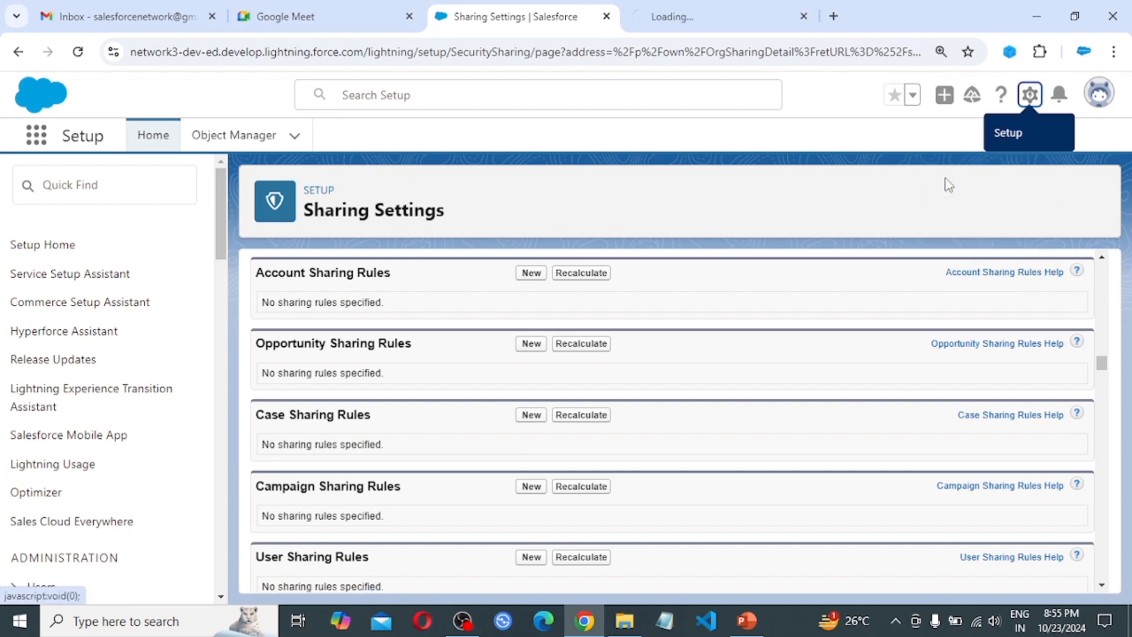
pyautogui.click(682, 12)
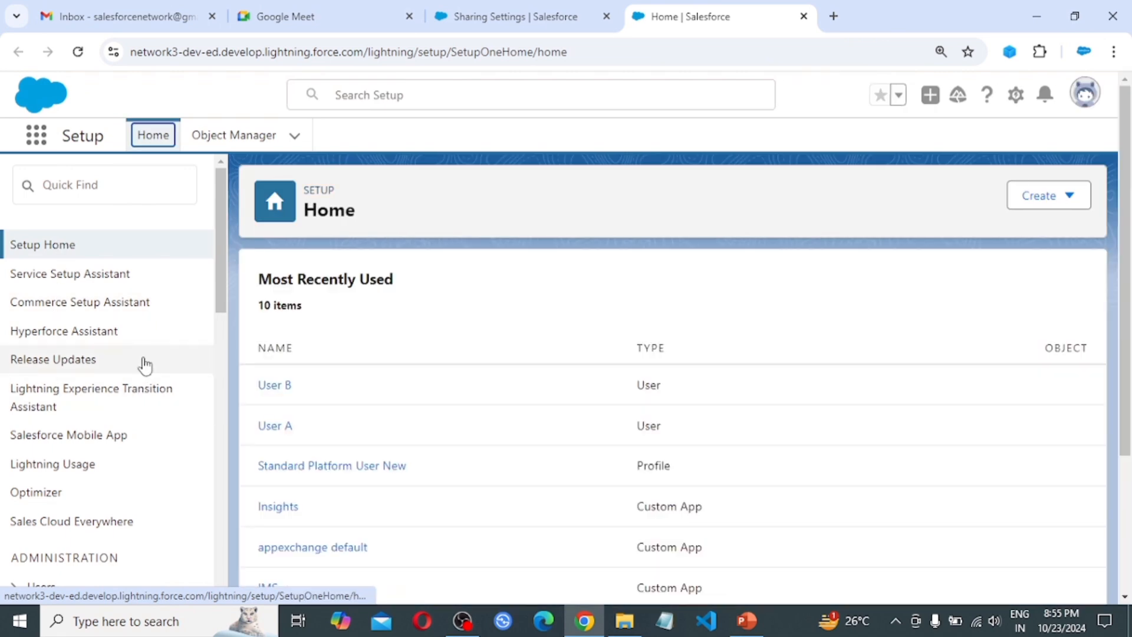
pyautogui.scroll(-3, 87, 358)
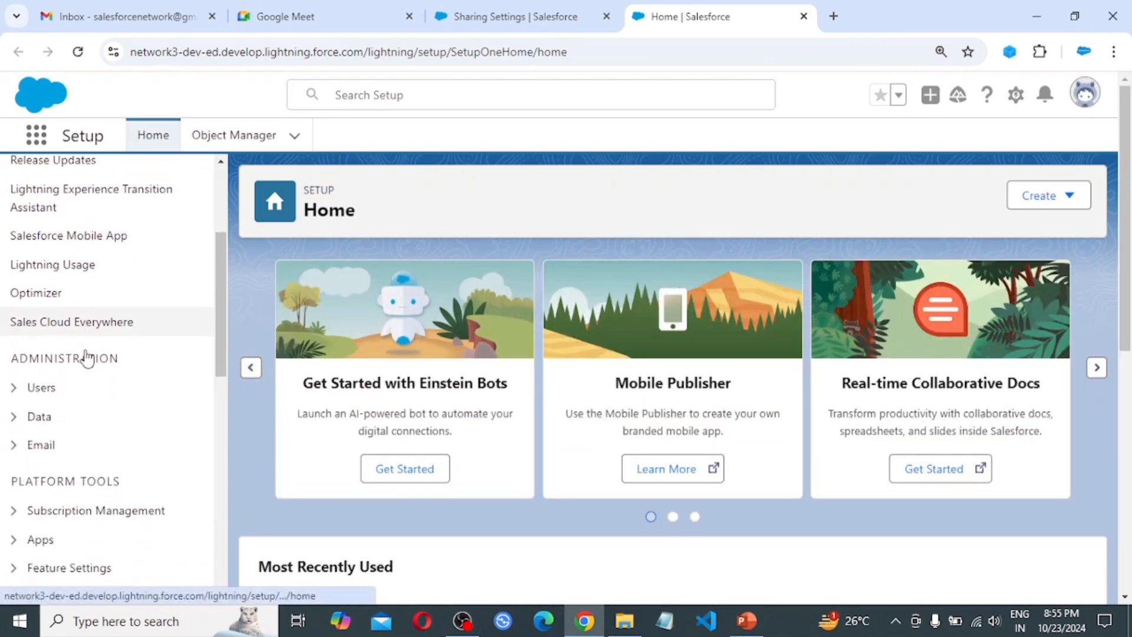
pyautogui.click(14, 377)
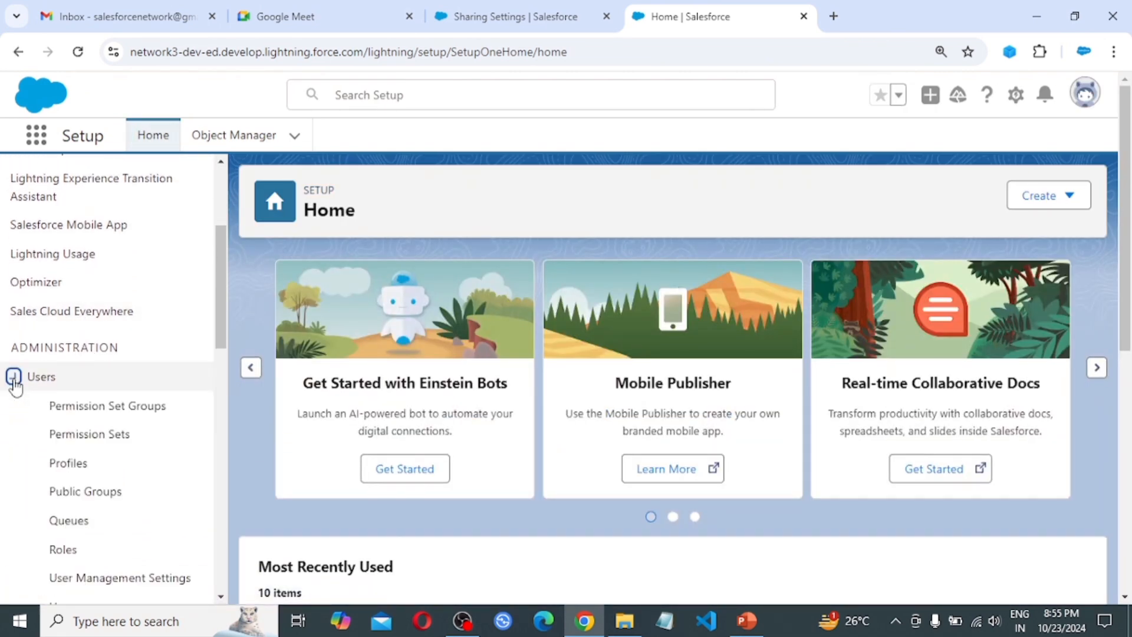
pyautogui.scroll(-2, 113, 424)
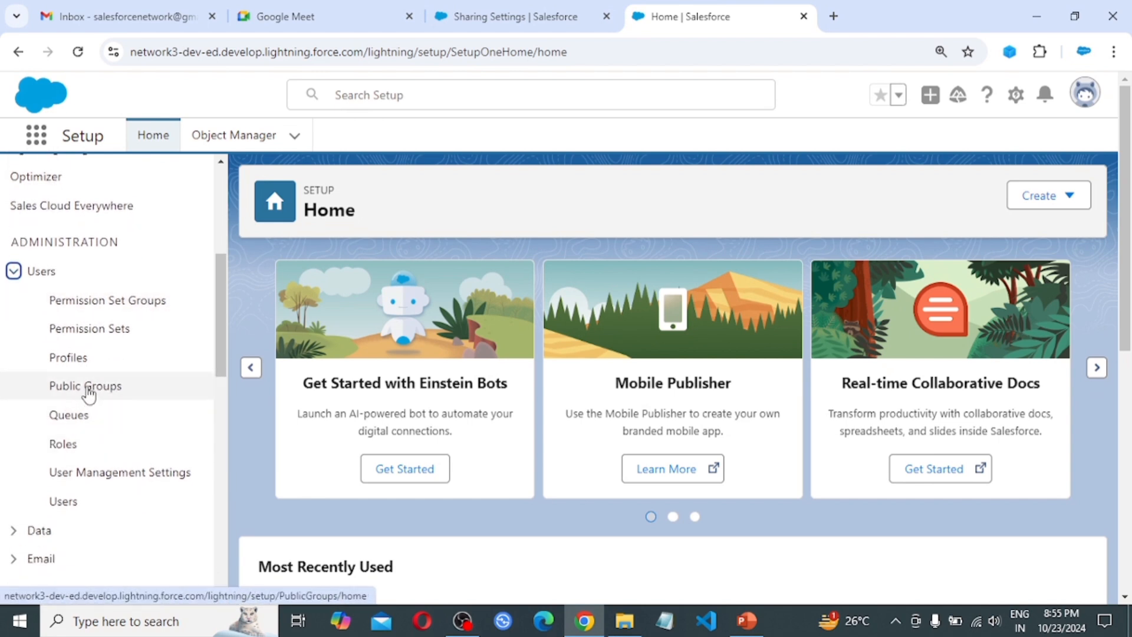
pyautogui.click(89, 394)
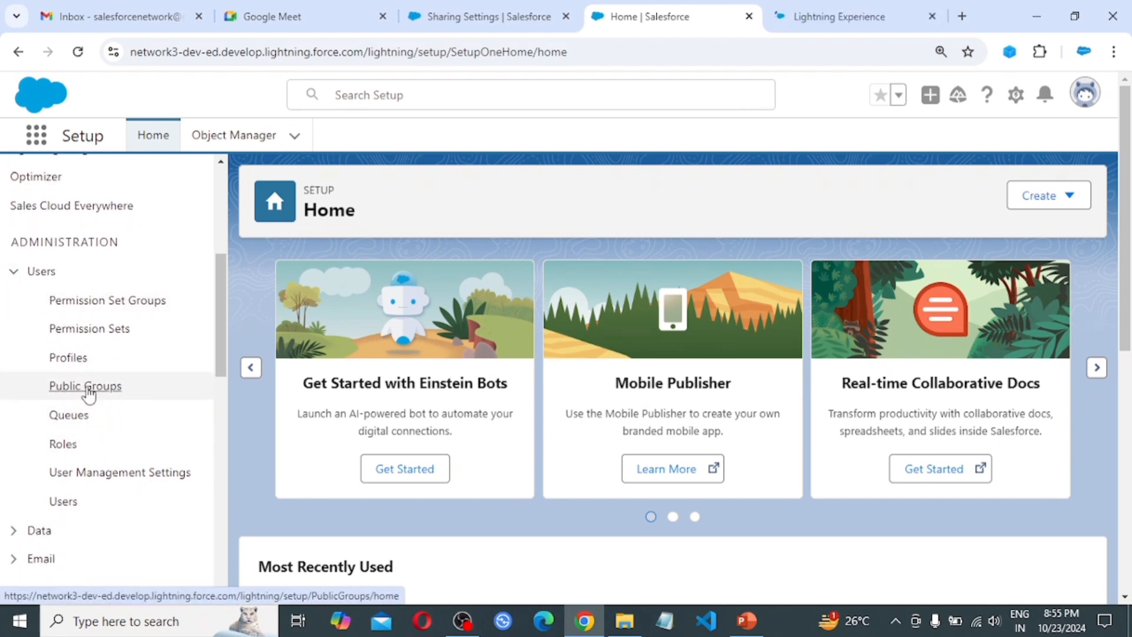
pyautogui.click(816, 16)
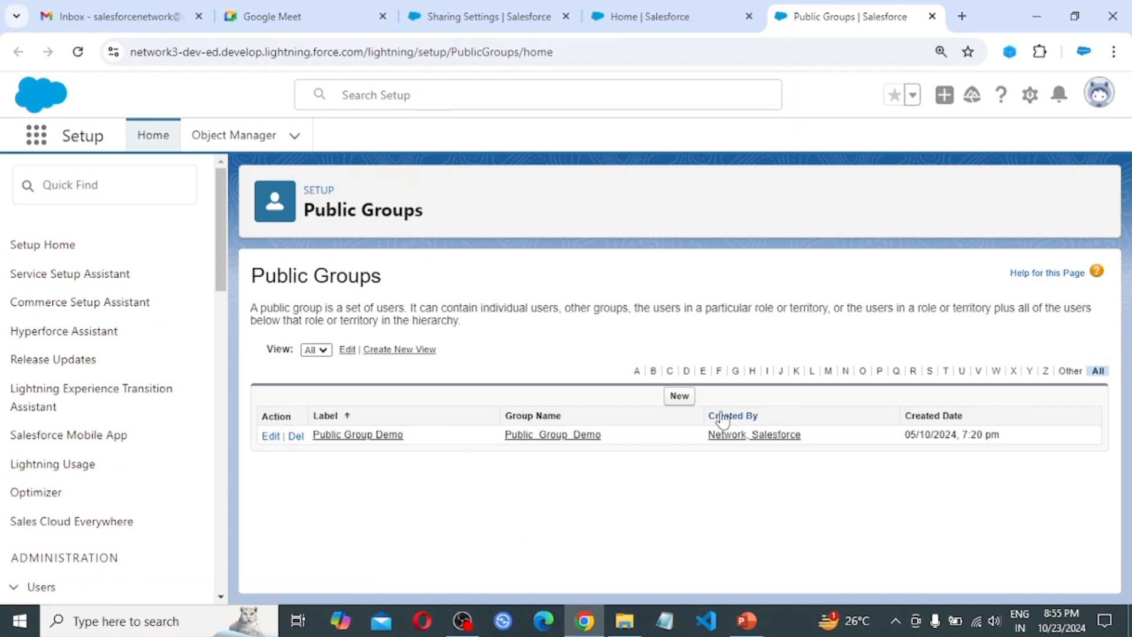
# Start a new public group labelled 'Sales Team', letting the Group Name auto-fill
pyautogui.click(679, 397)
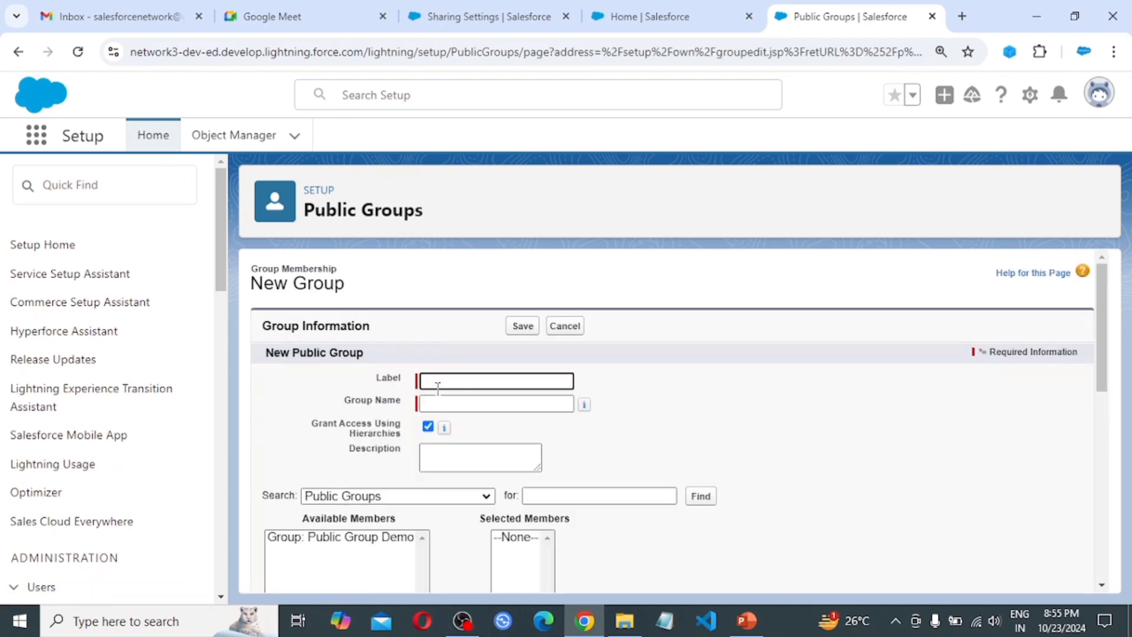
pyautogui.write('Sales team')
pyautogui.press('BackSpace')
pyautogui.write('Team')
pyautogui.press('Tab')
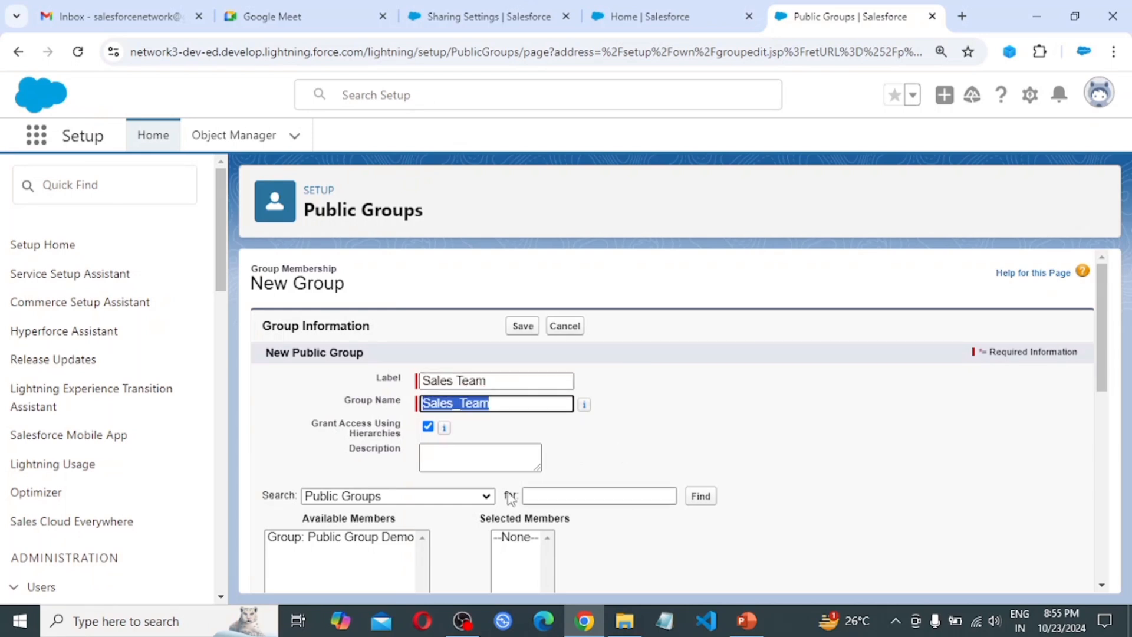
# Search Users, add User A to Selected Members, and save the group
pyautogui.scroll(-2, 534, 460)
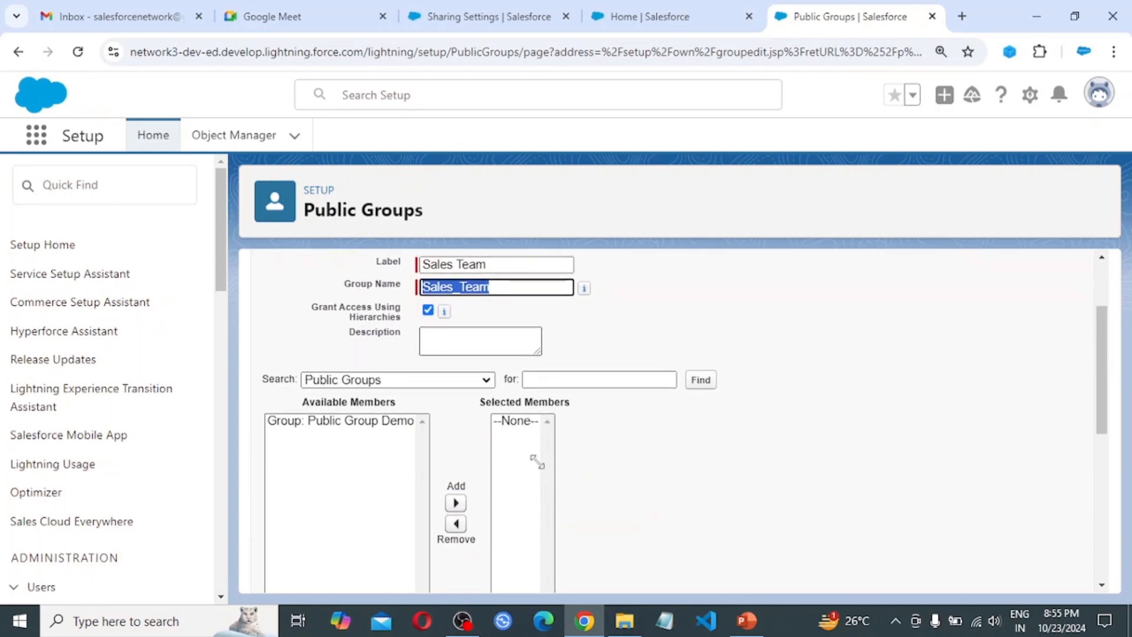
pyautogui.click(475, 382)
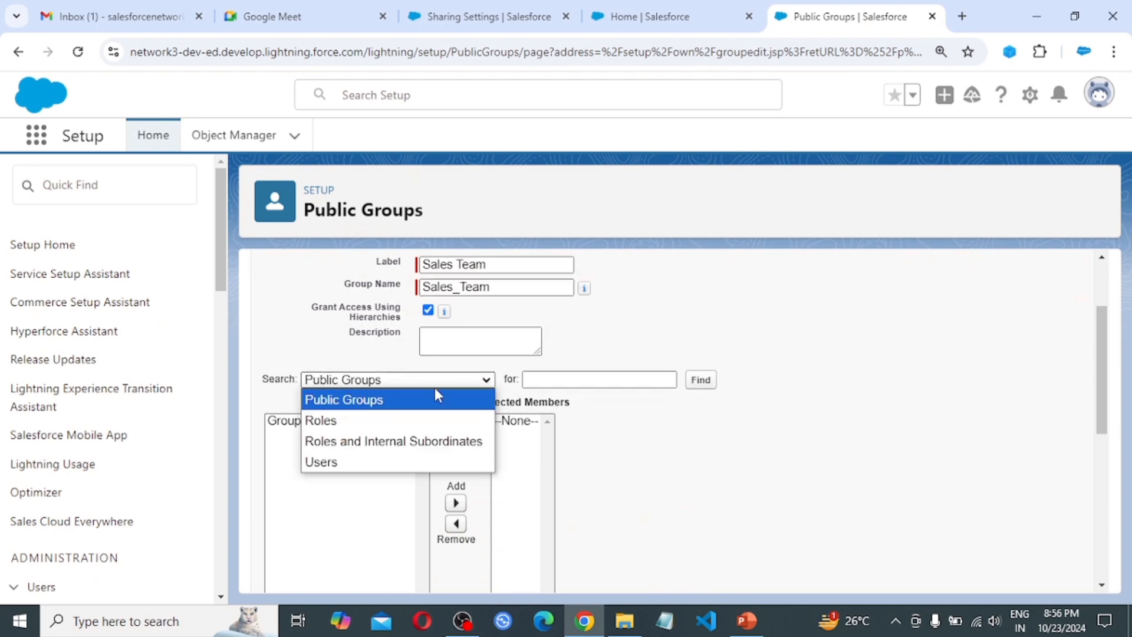
pyautogui.click(359, 463)
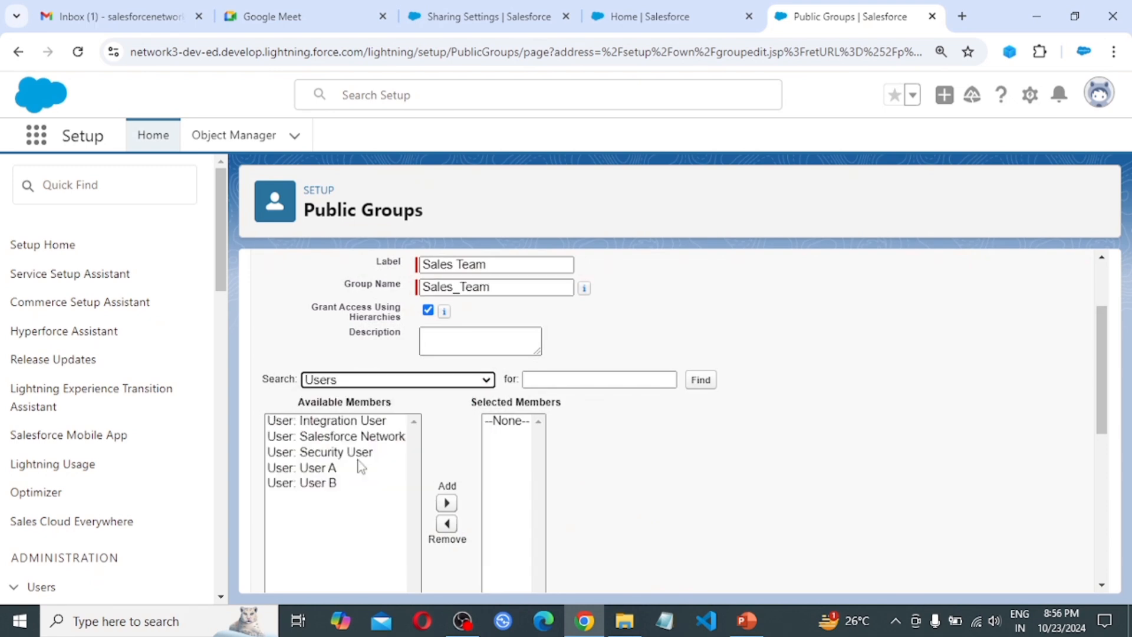
pyautogui.click(313, 469)
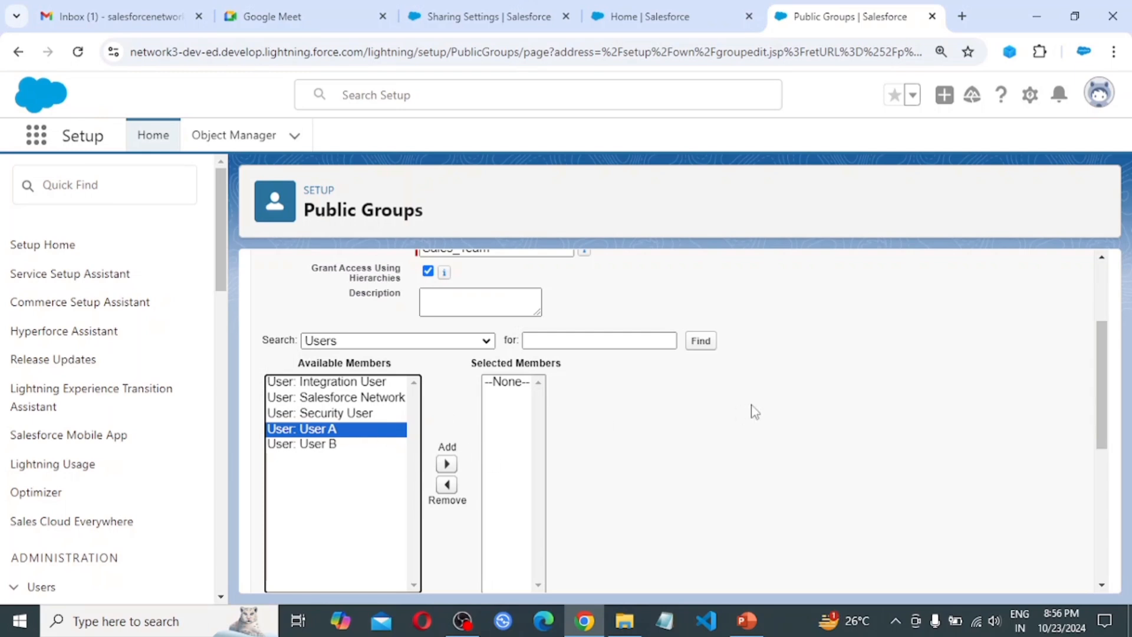
pyautogui.scroll(1, 751, 409)
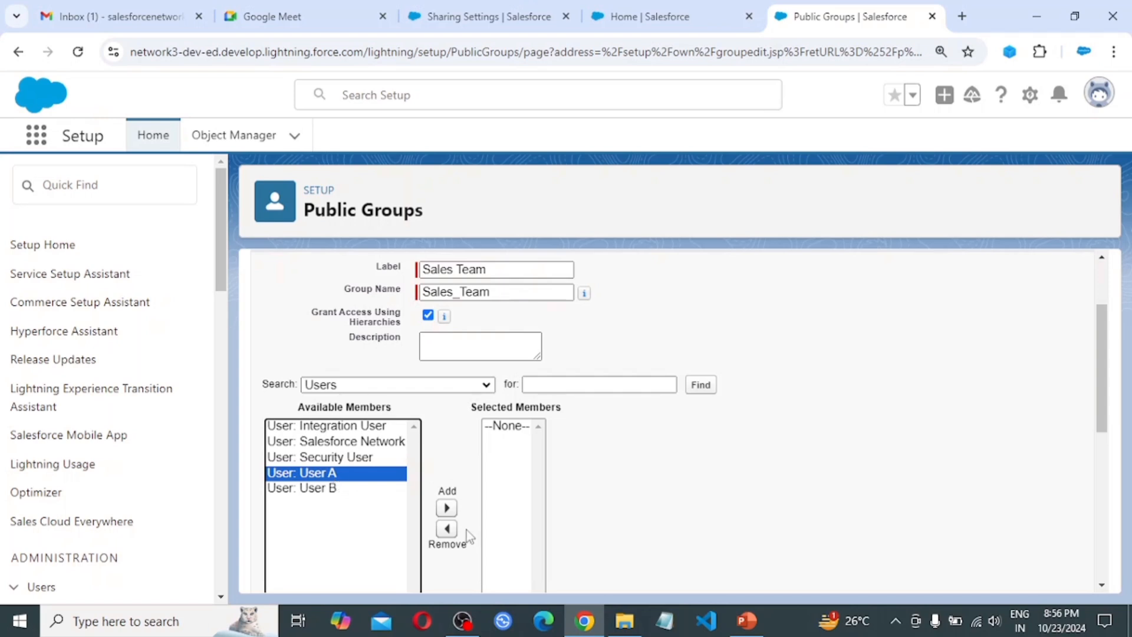
pyautogui.click(446, 508)
pyautogui.scroll(2, 498, 334)
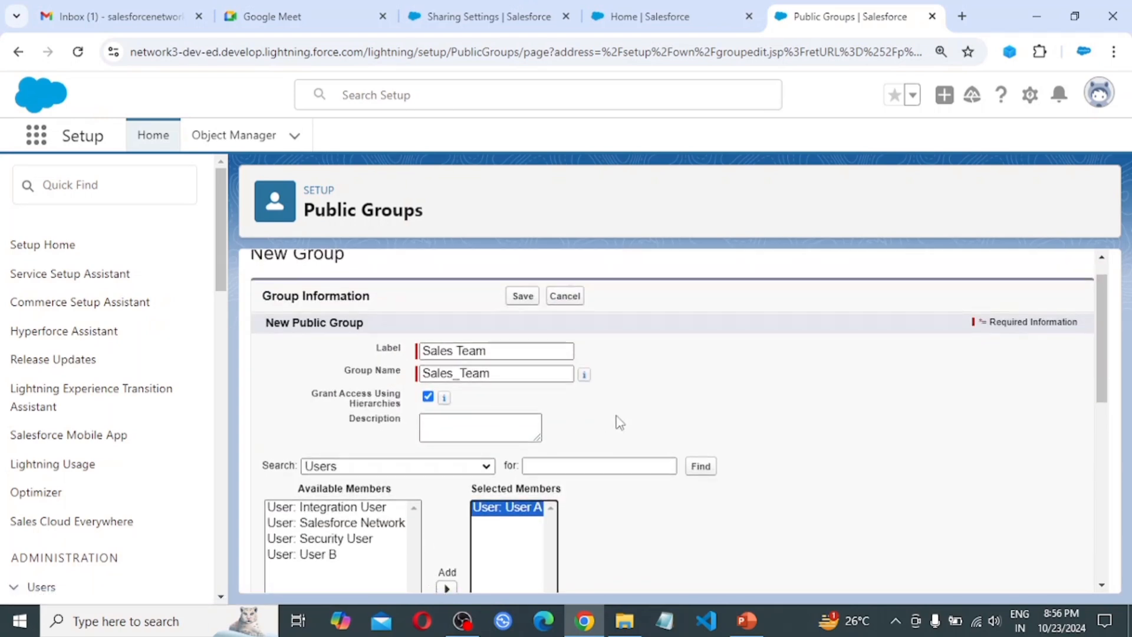
pyautogui.scroll(-10, 614, 422)
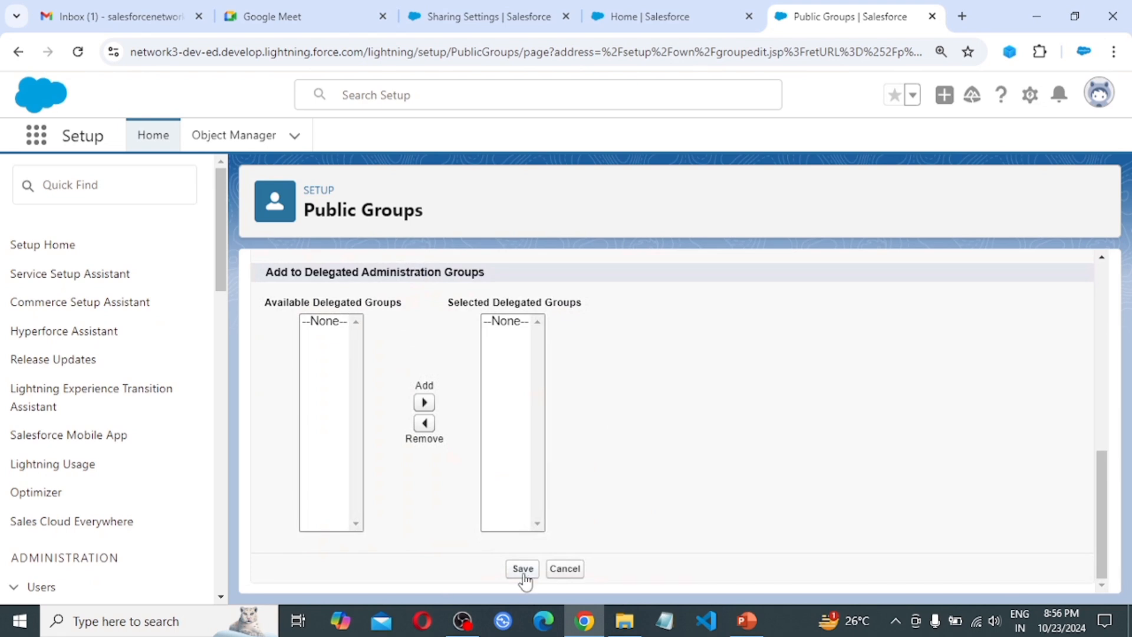
pyautogui.click(523, 569)
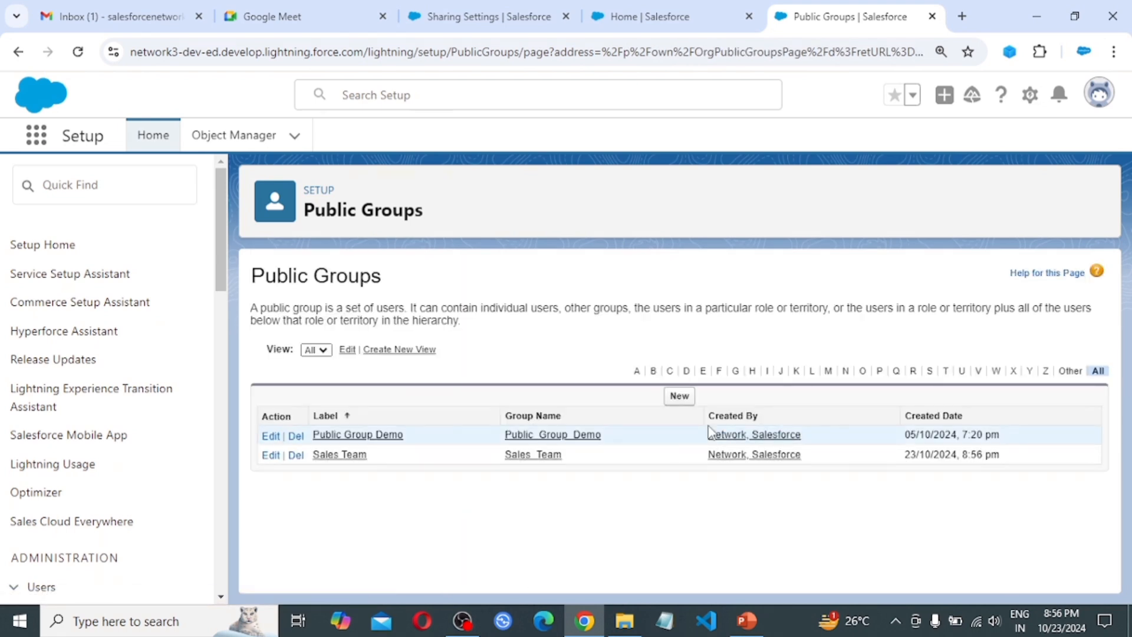
# Create and save a public group labelled 'Marketing Team' with User B as its member
pyautogui.click(680, 398)
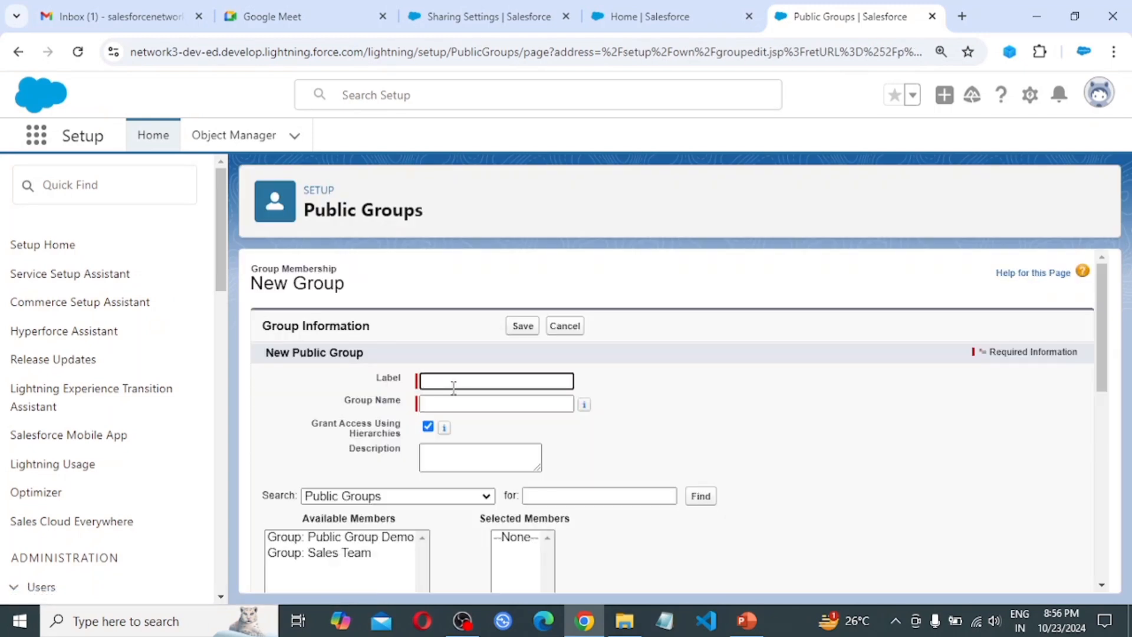
pyautogui.write('Marketing Team')
pyautogui.press('Tab')
pyautogui.scroll(-3, 581, 452)
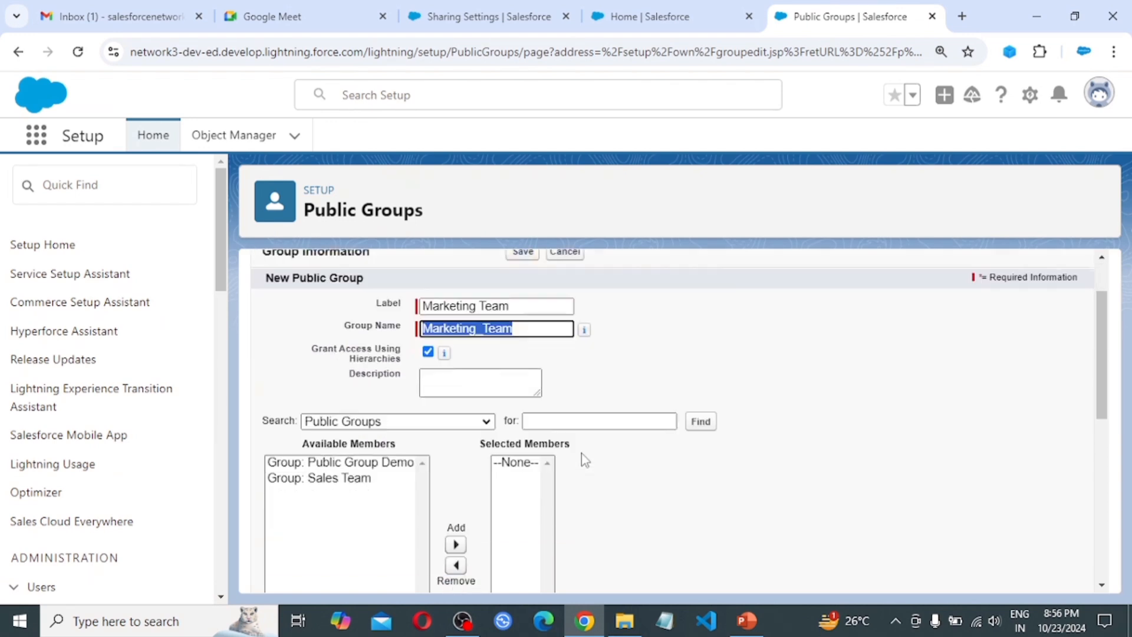
pyautogui.click(483, 347)
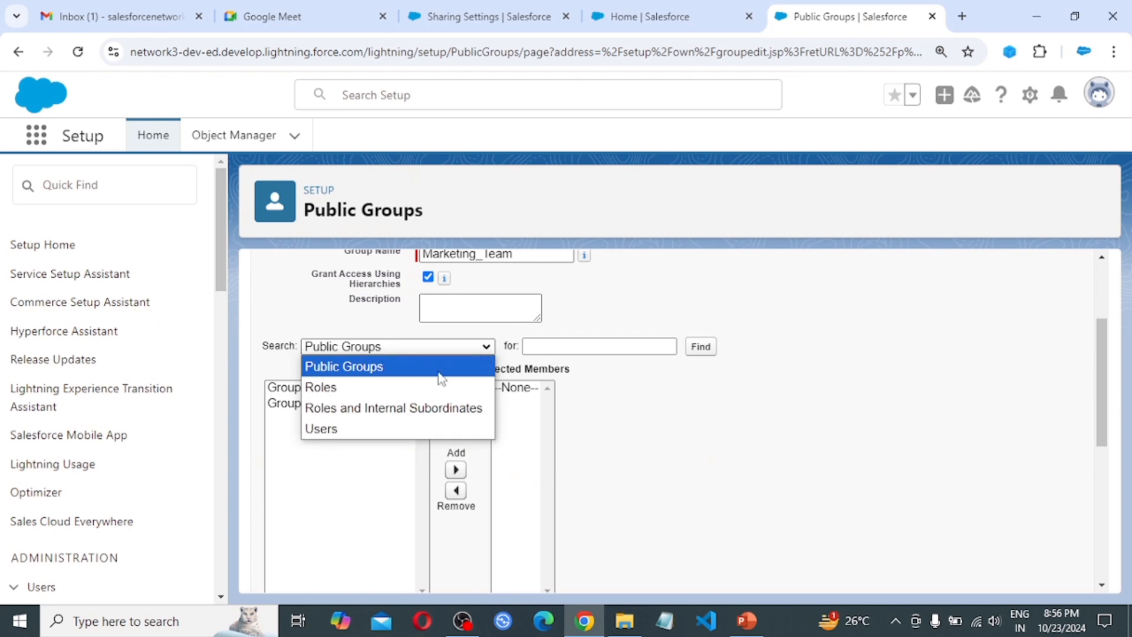
pyautogui.click(369, 429)
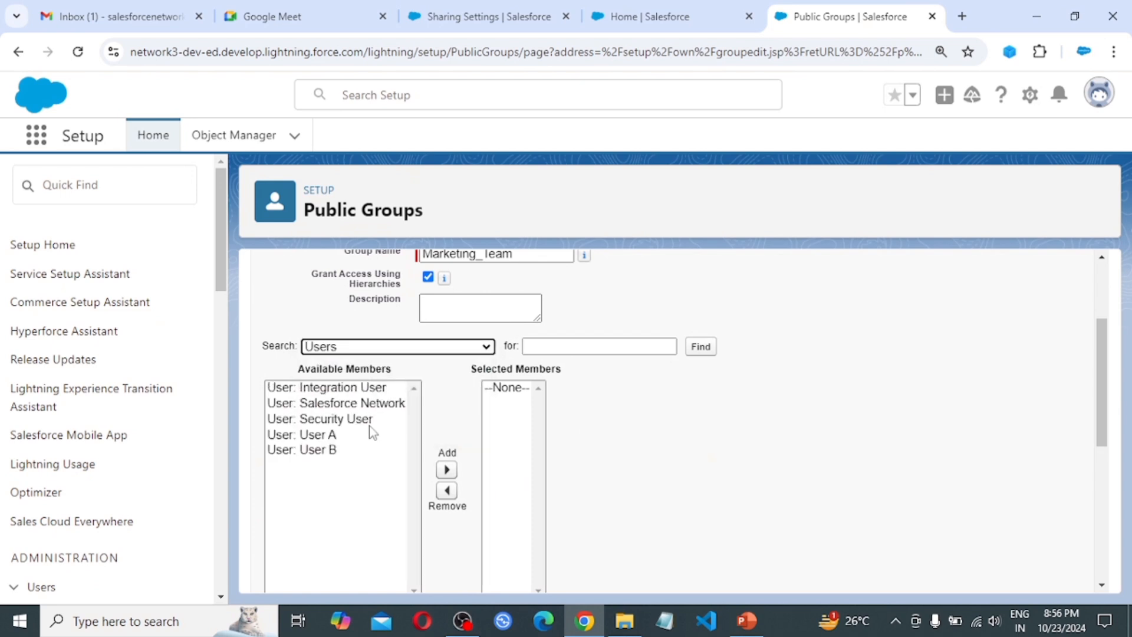
pyautogui.click(317, 452)
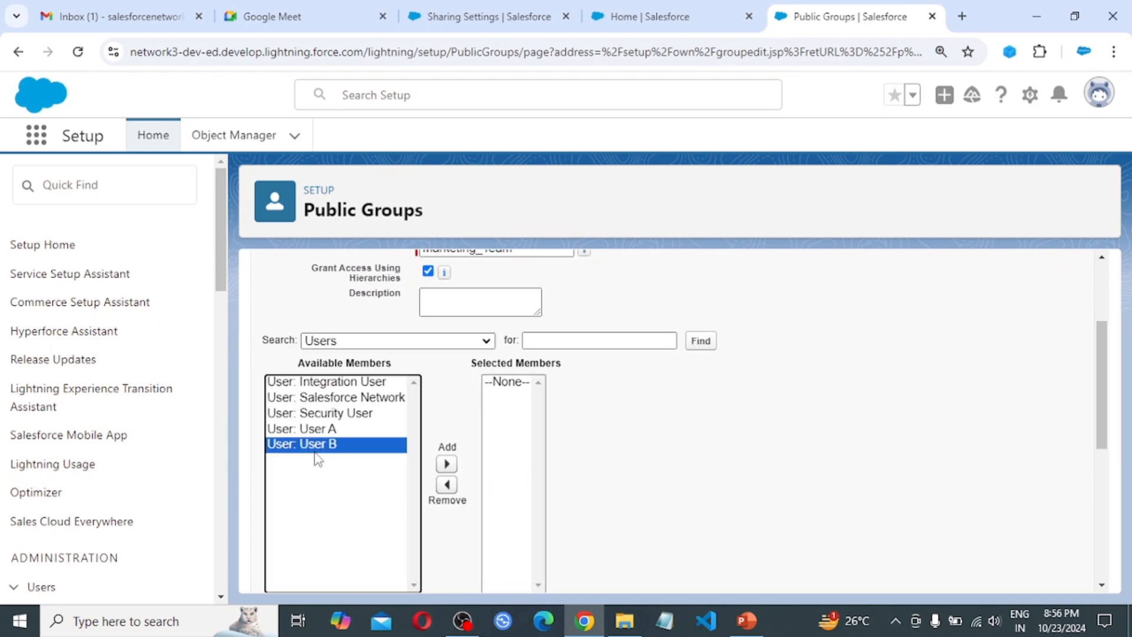
pyautogui.click(446, 465)
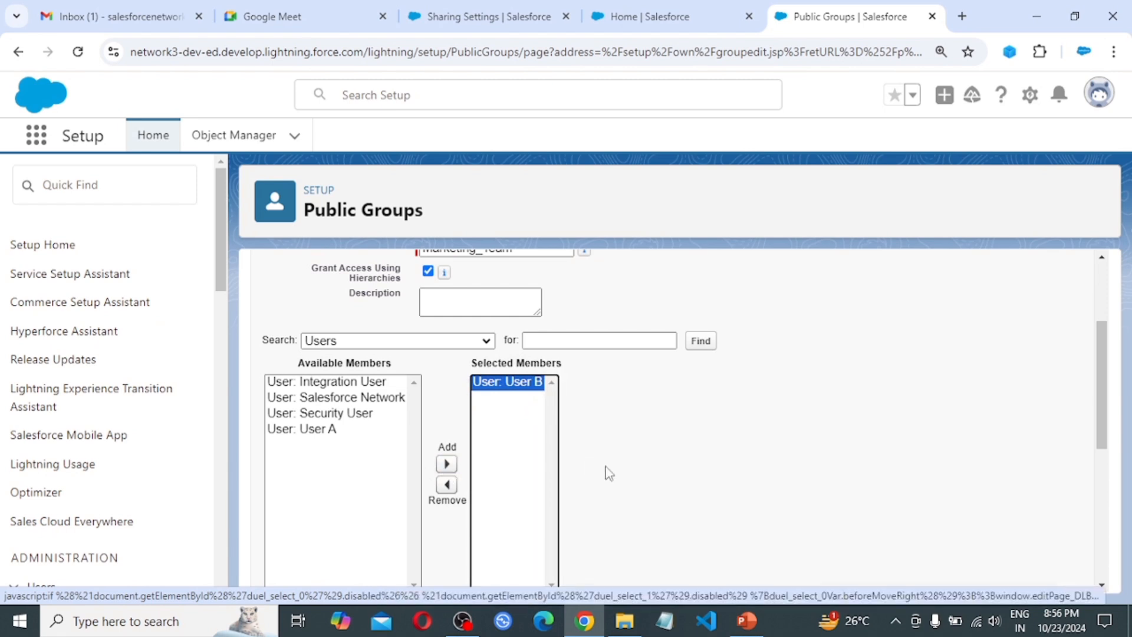
pyautogui.scroll(-5, 609, 472)
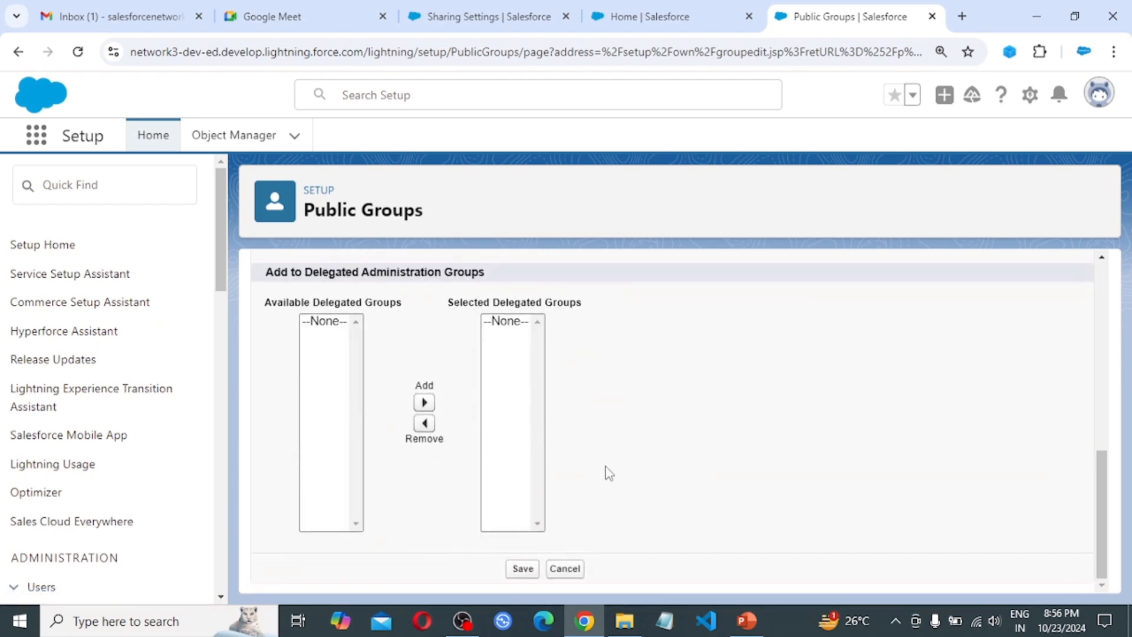
pyautogui.click(523, 570)
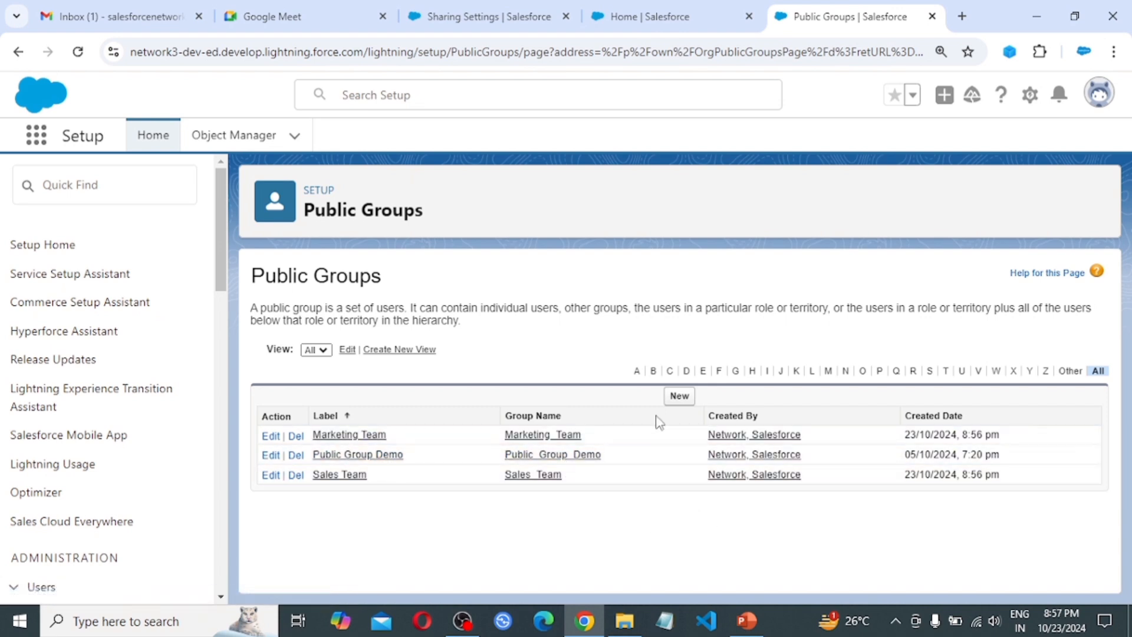
# Start a new public group labelled 'Finance Team', auto-filling the name Finance_Team
pyautogui.click(678, 396)
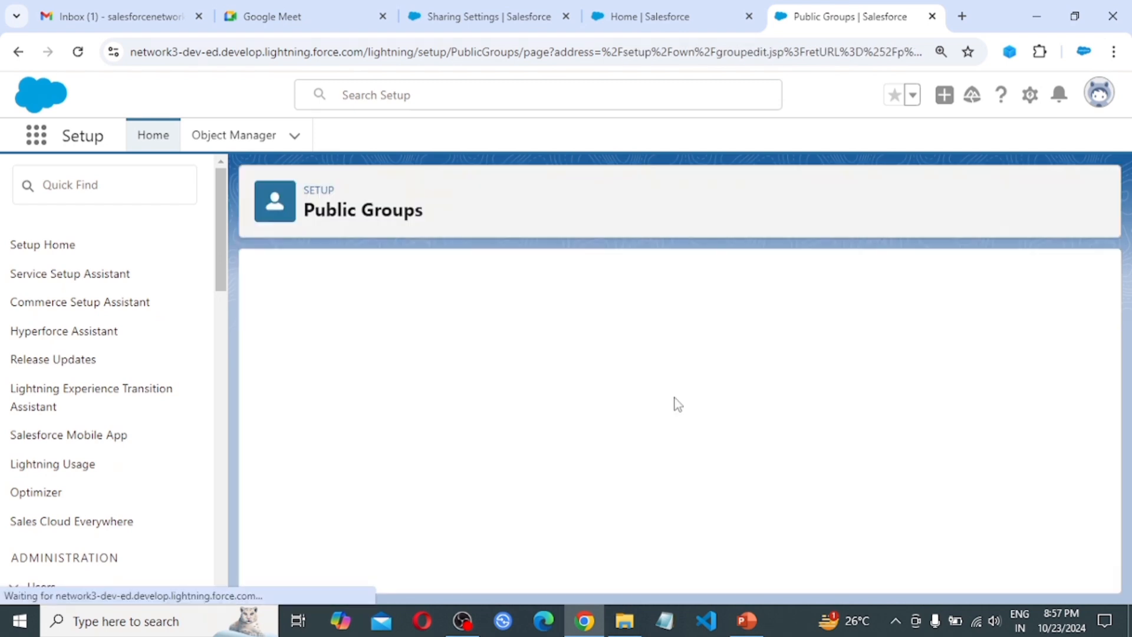
pyautogui.click(461, 379)
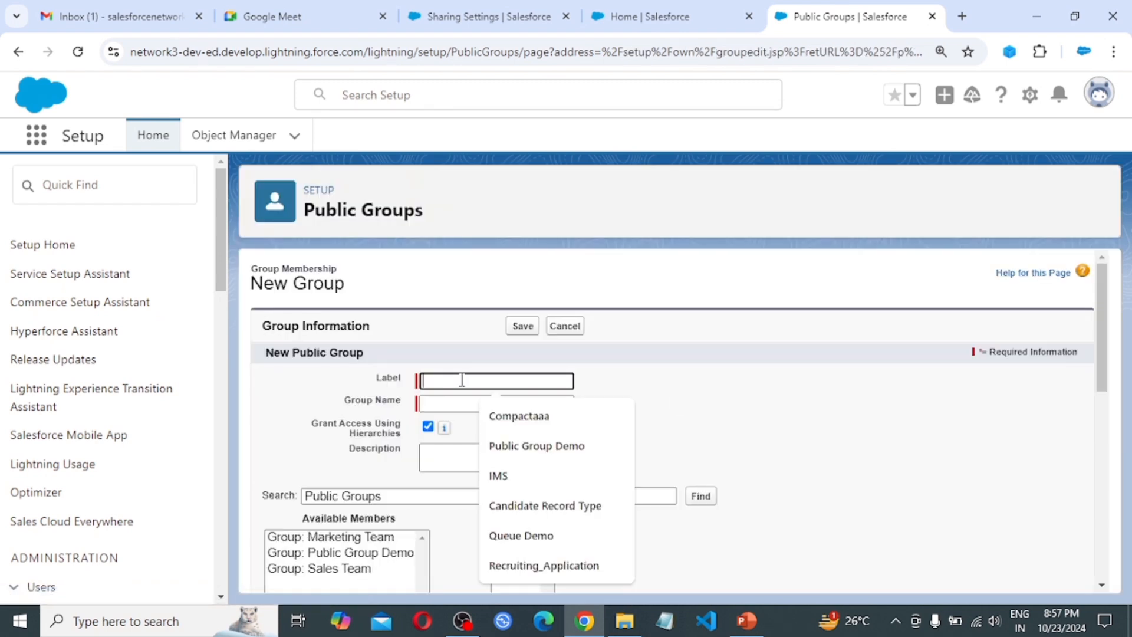
pyautogui.write('Finan')
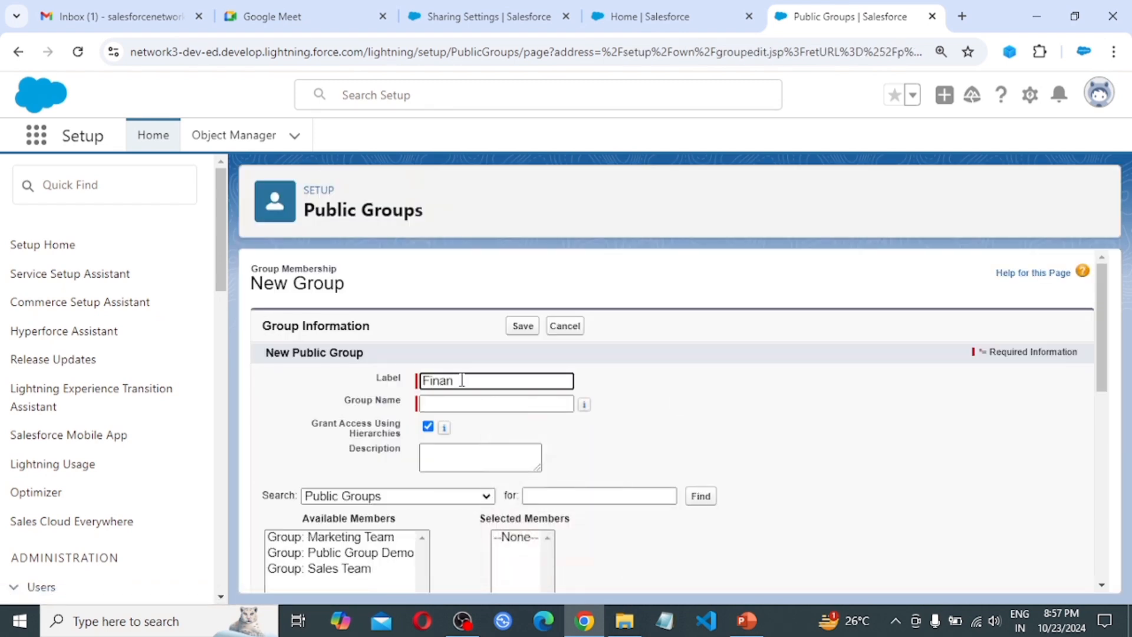
pyautogui.write('ce Team')
pyautogui.press('Tab')
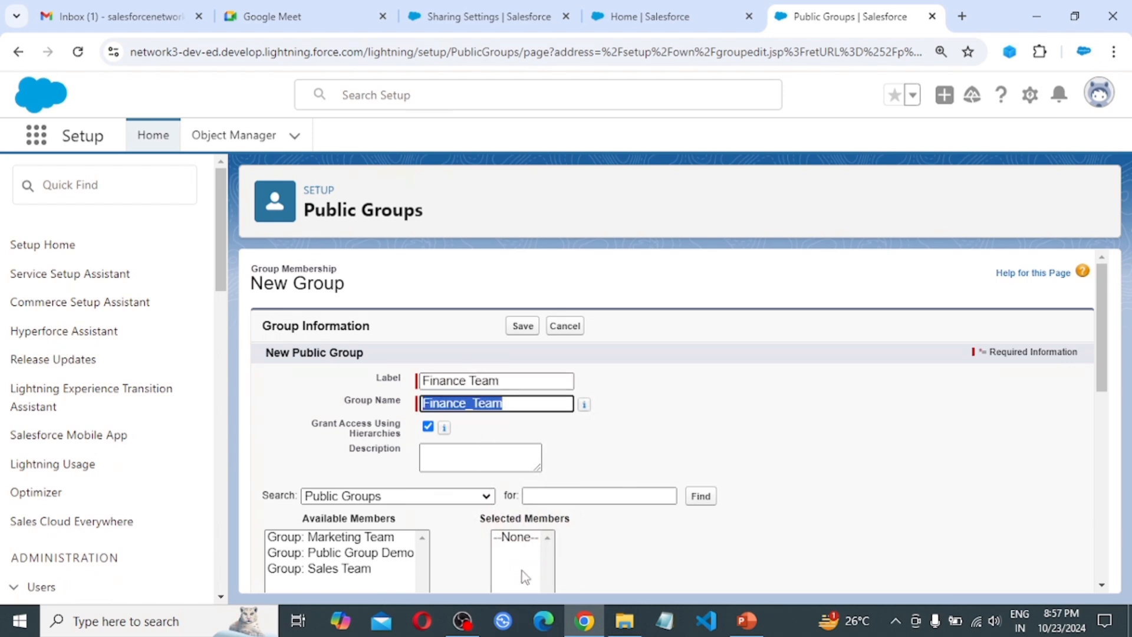
# Search Users, add User A as the group's member, and save it
pyautogui.scroll(-1, 467, 519)
pyautogui.scroll(-1, 465, 515)
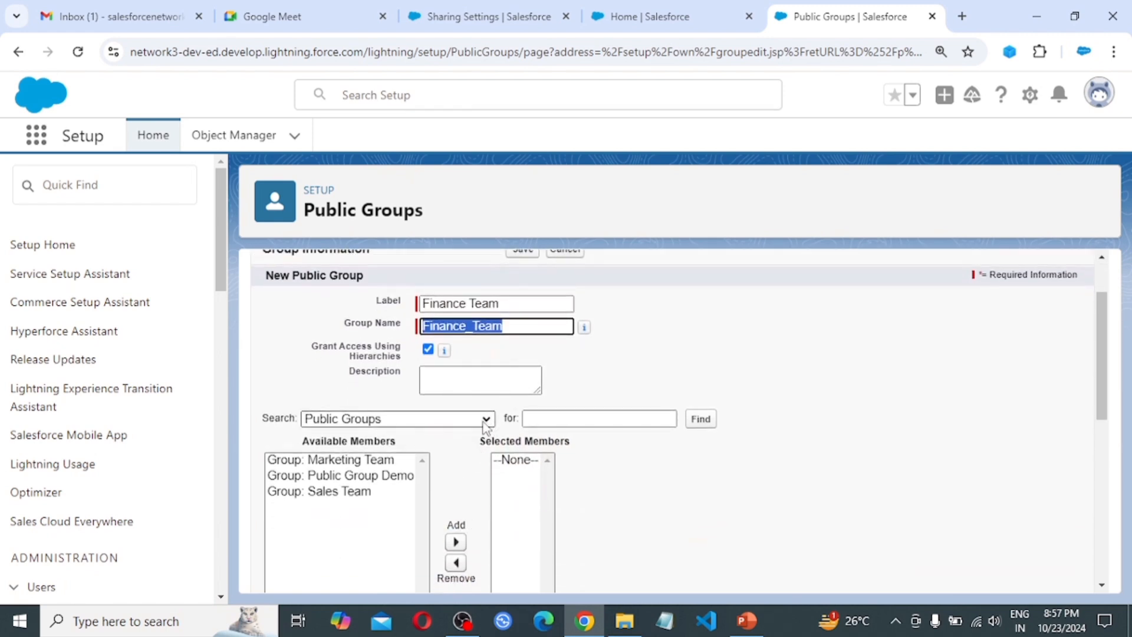
pyautogui.click(392, 418)
pyautogui.click(357, 502)
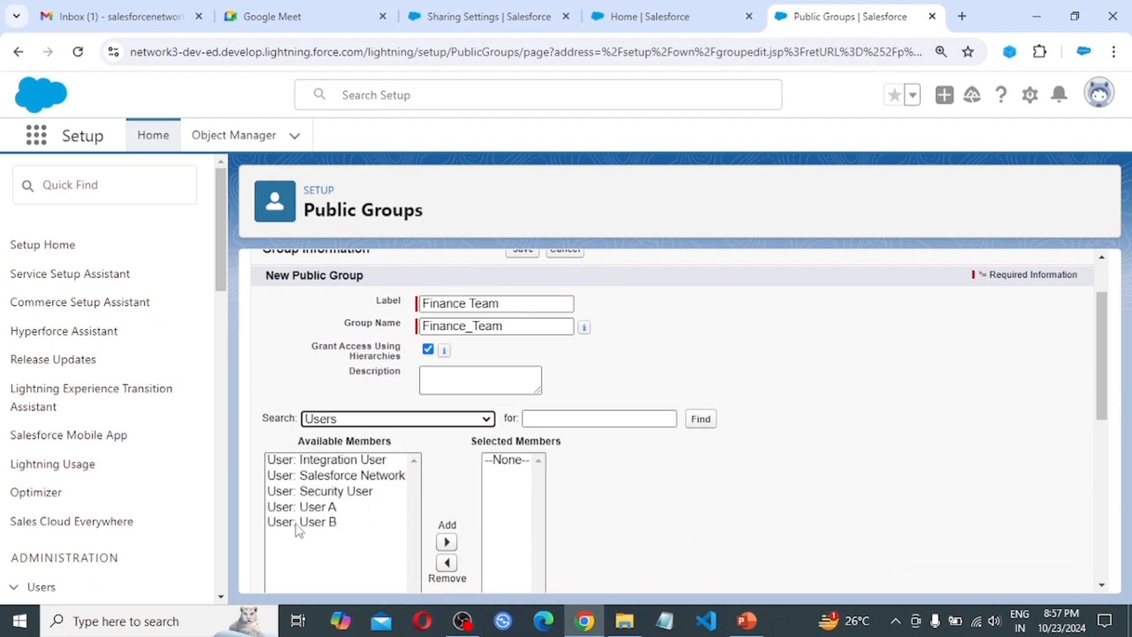
pyautogui.click(315, 507)
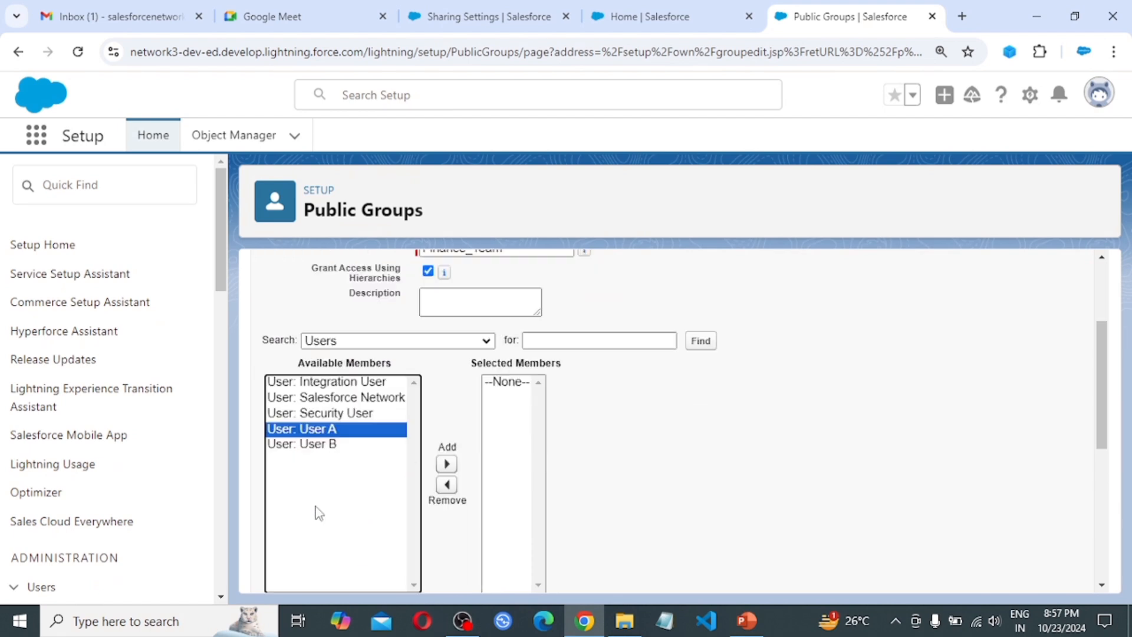
pyautogui.click(446, 464)
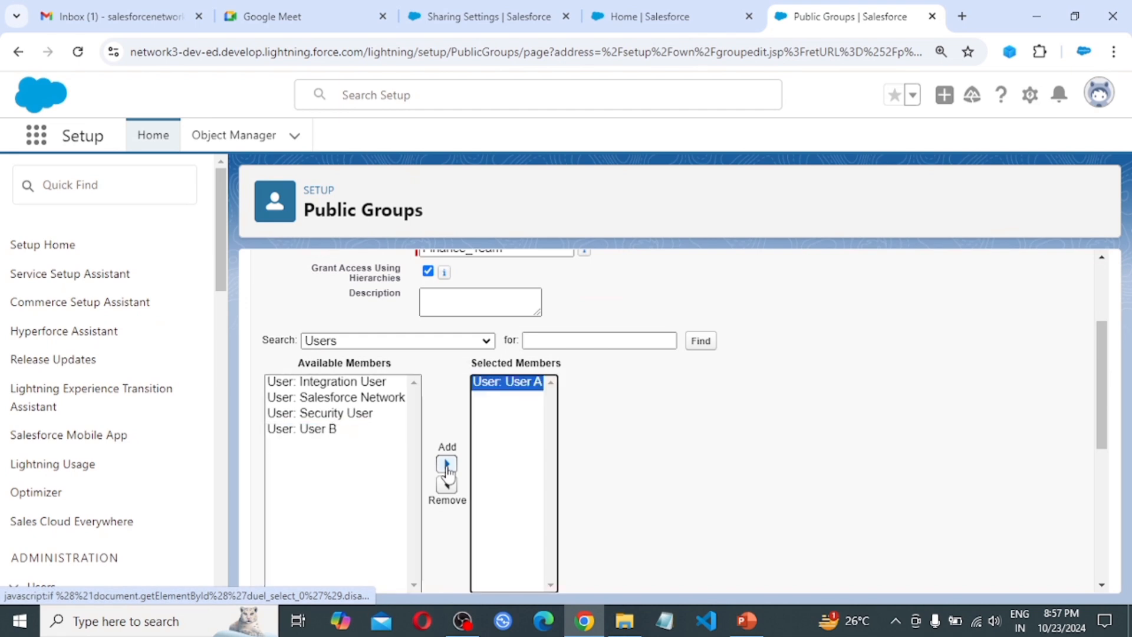
pyautogui.scroll(-5, 709, 471)
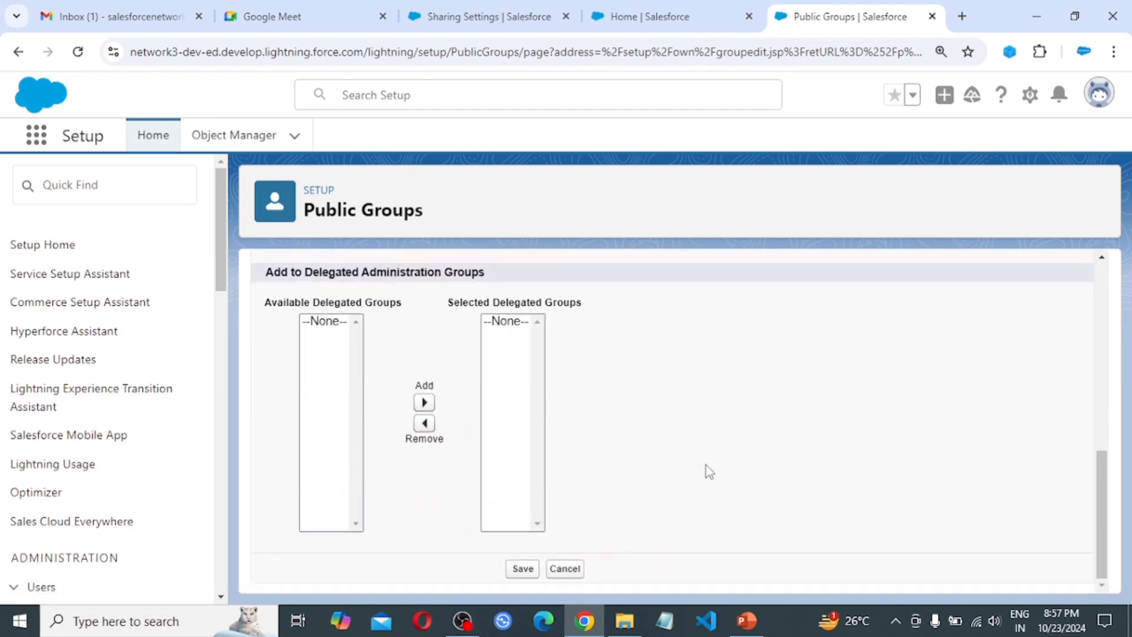
pyautogui.click(521, 568)
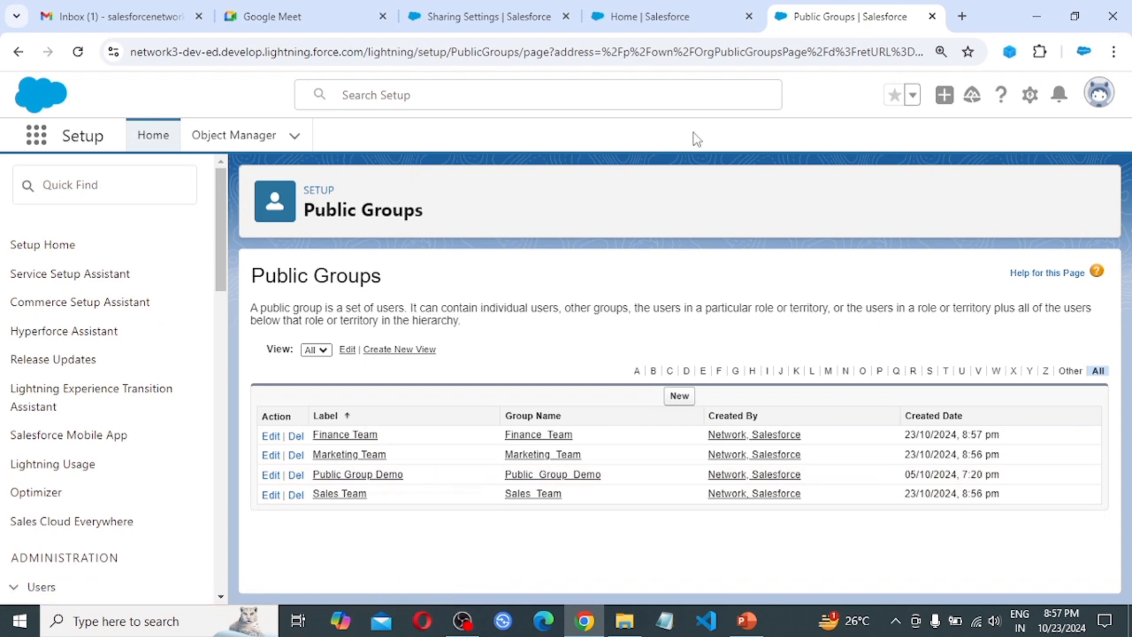
# Reload Sharing Settings to check the defaults, then switch to the Gmail inbox
pyautogui.click(522, 12)
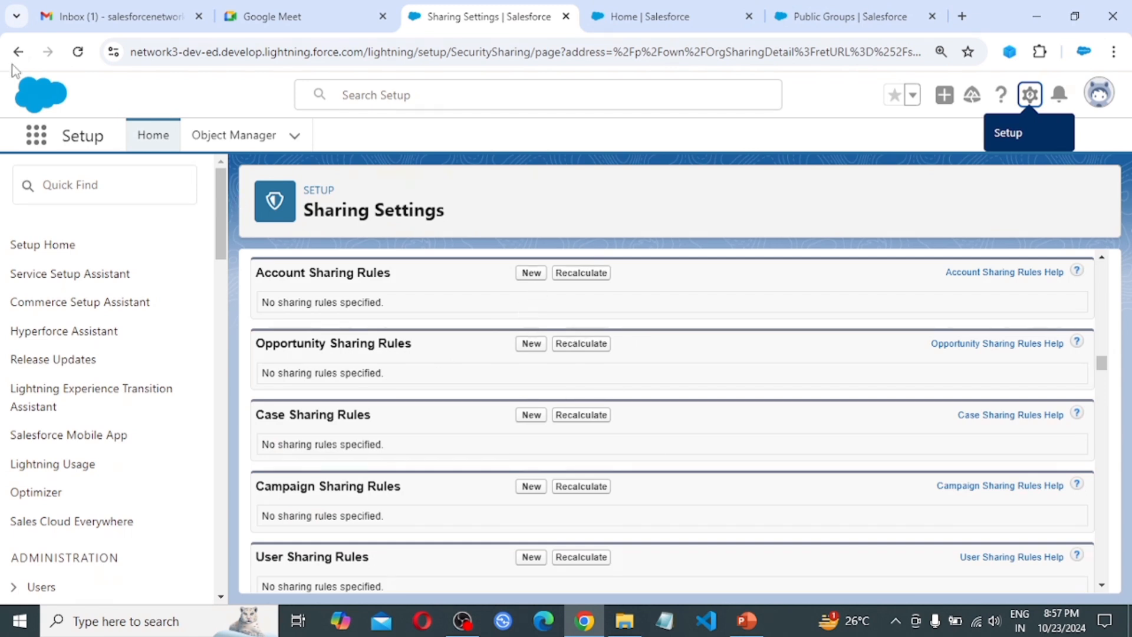
pyautogui.click(78, 51)
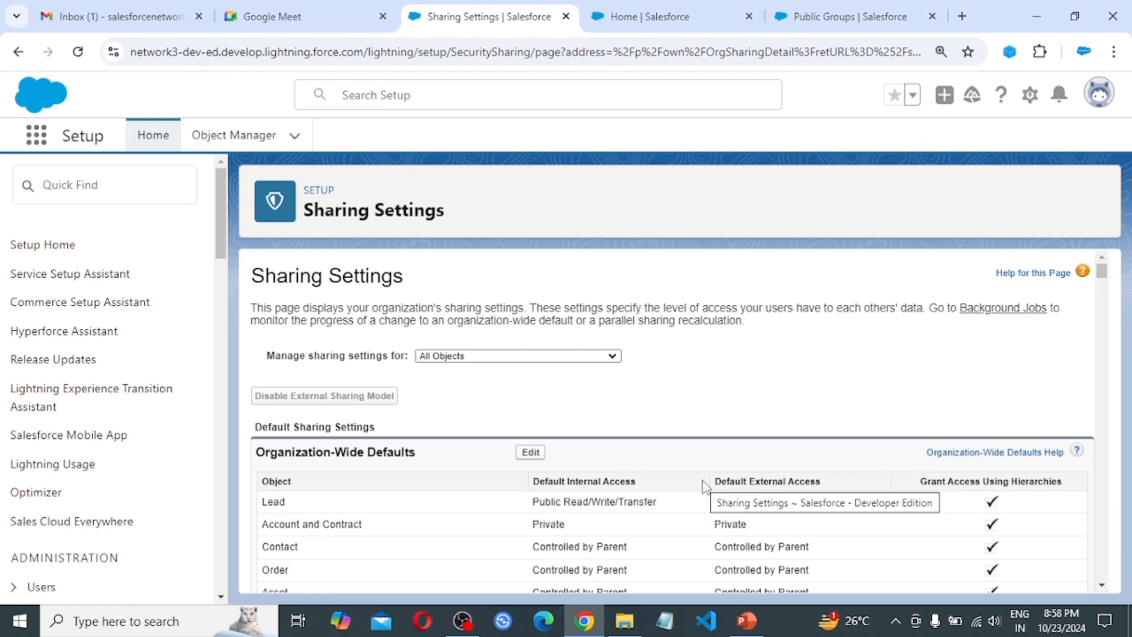
pyautogui.scroll(-1, 703, 481)
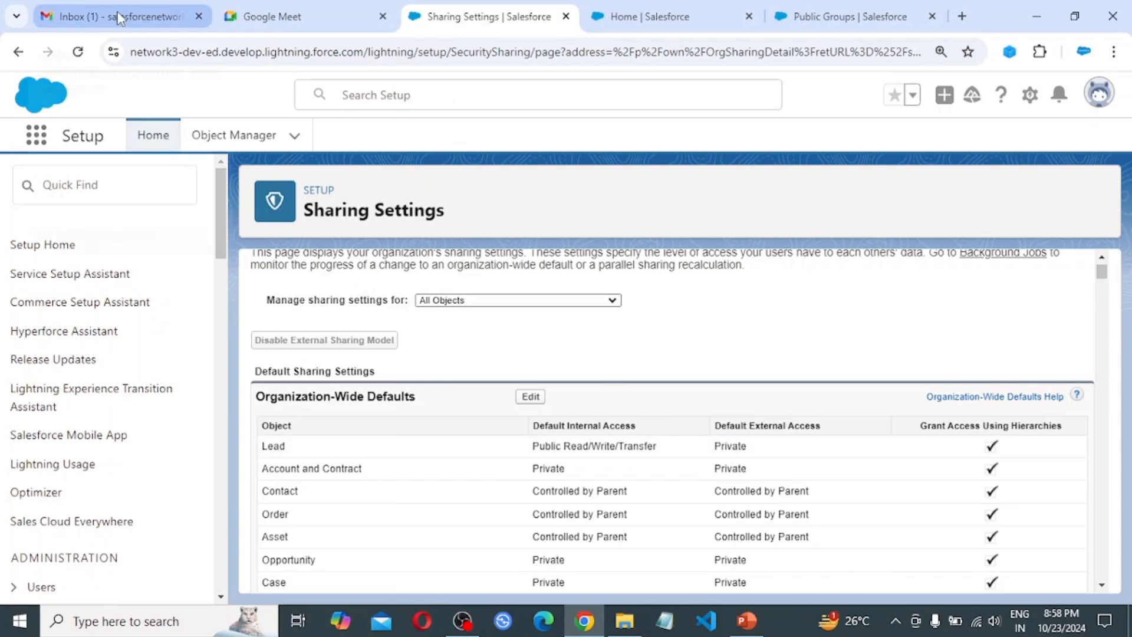
pyautogui.click(102, 8)
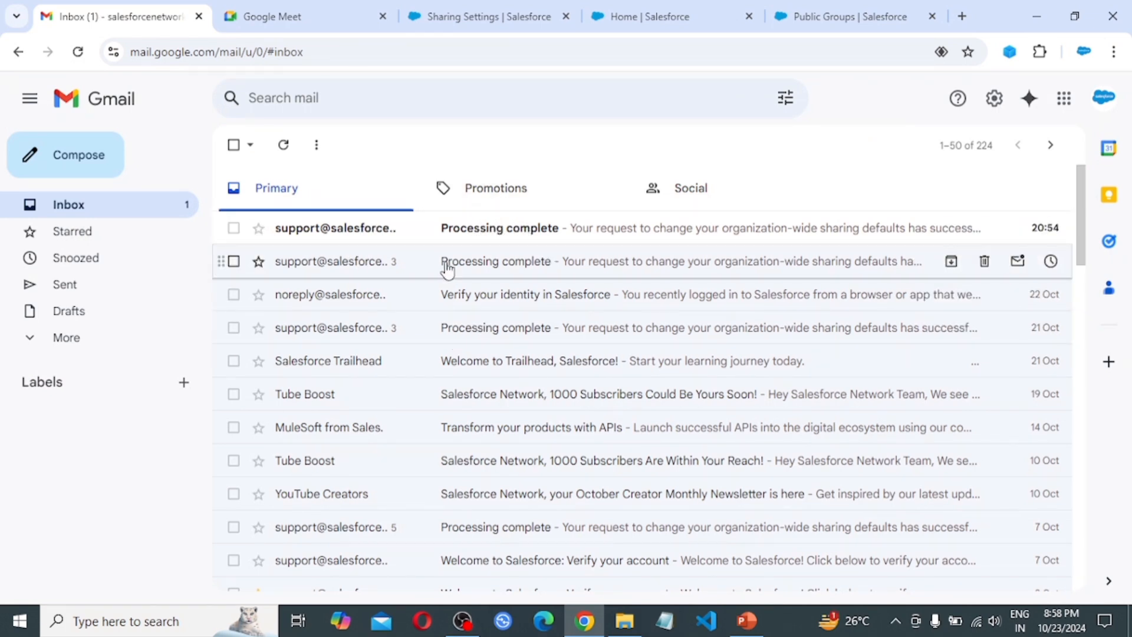
# Open the top Salesforce 'Processing complete' email about the sharing defaults change
pyautogui.click(498, 230)
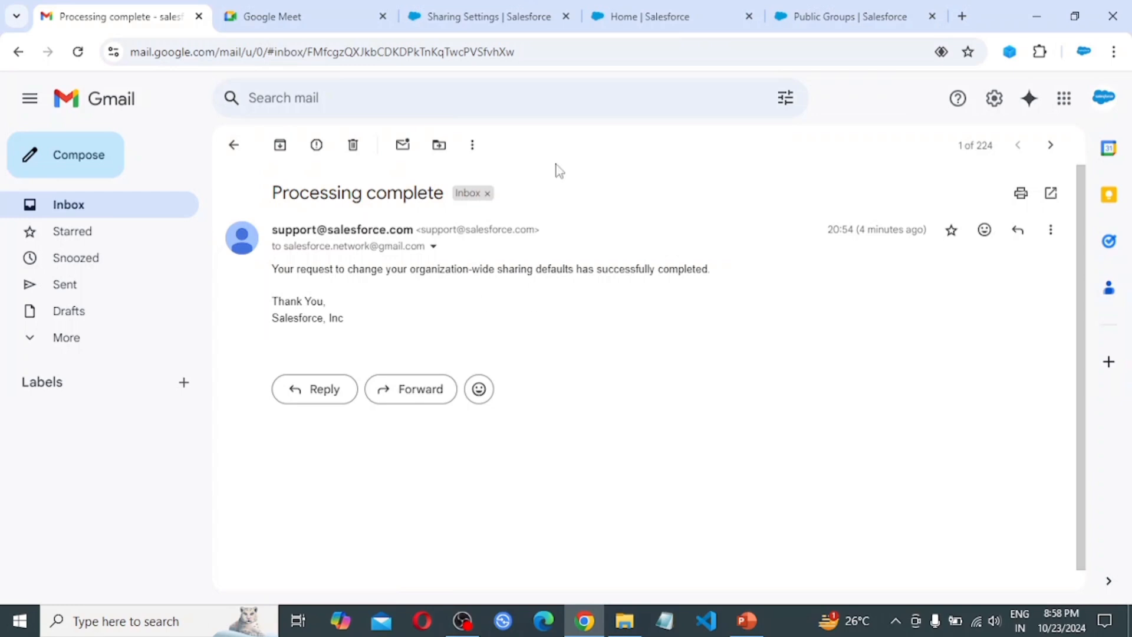
# Back on Sharing Settings, scroll to Account Sharing Rules and start a new rule
pyautogui.click(493, 12)
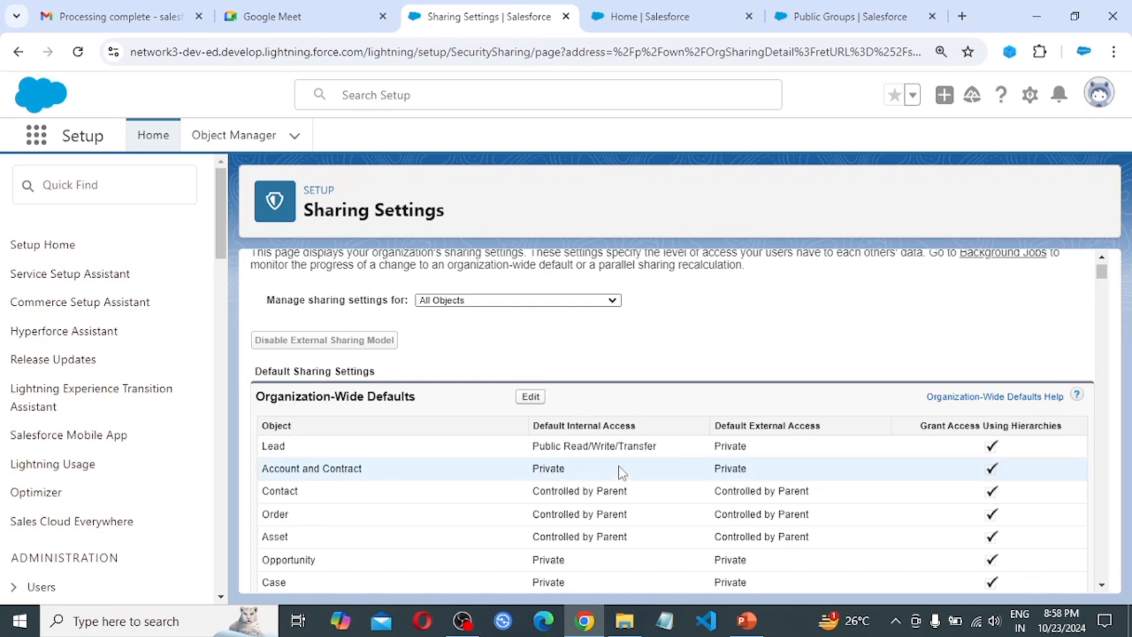
pyautogui.scroll(-10, 619, 513)
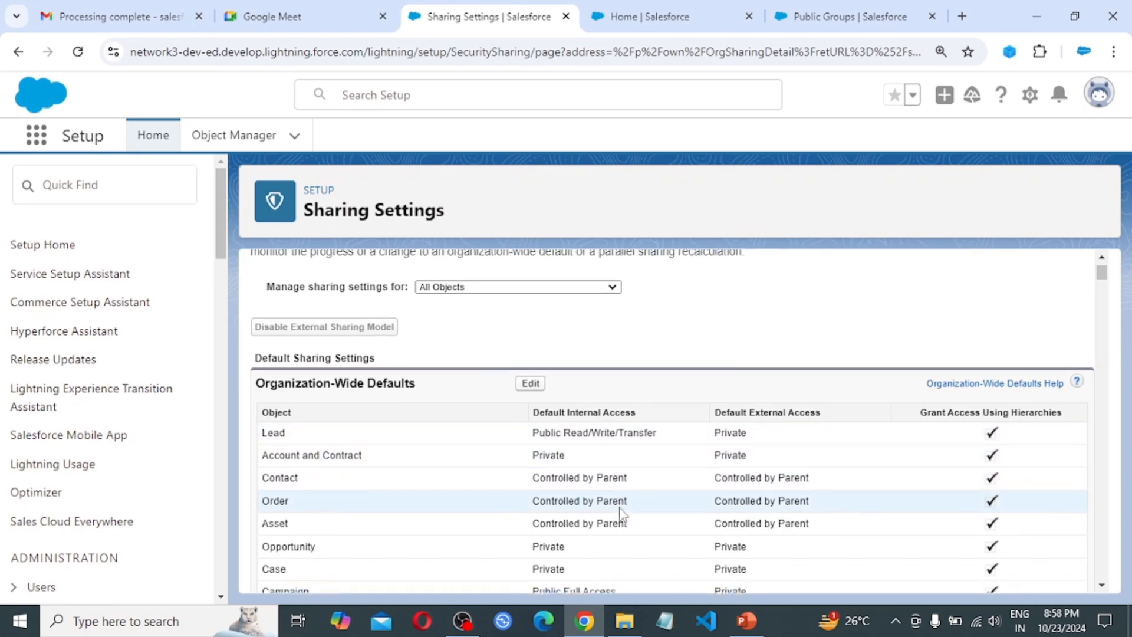
pyautogui.scroll(-20, 622, 513)
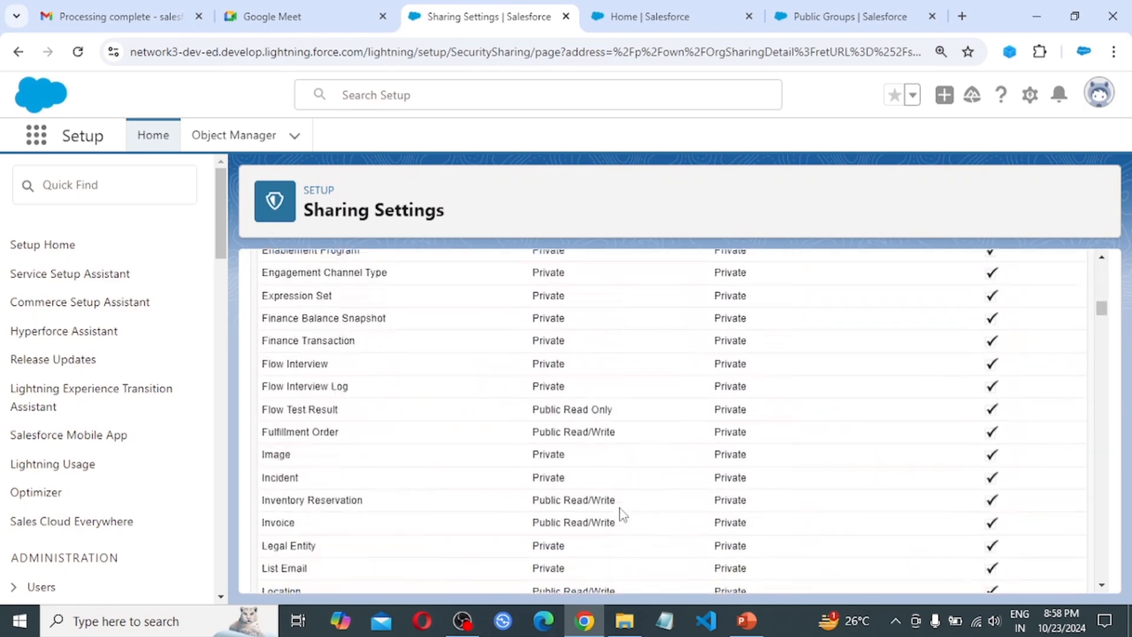
pyautogui.scroll(-10, 623, 515)
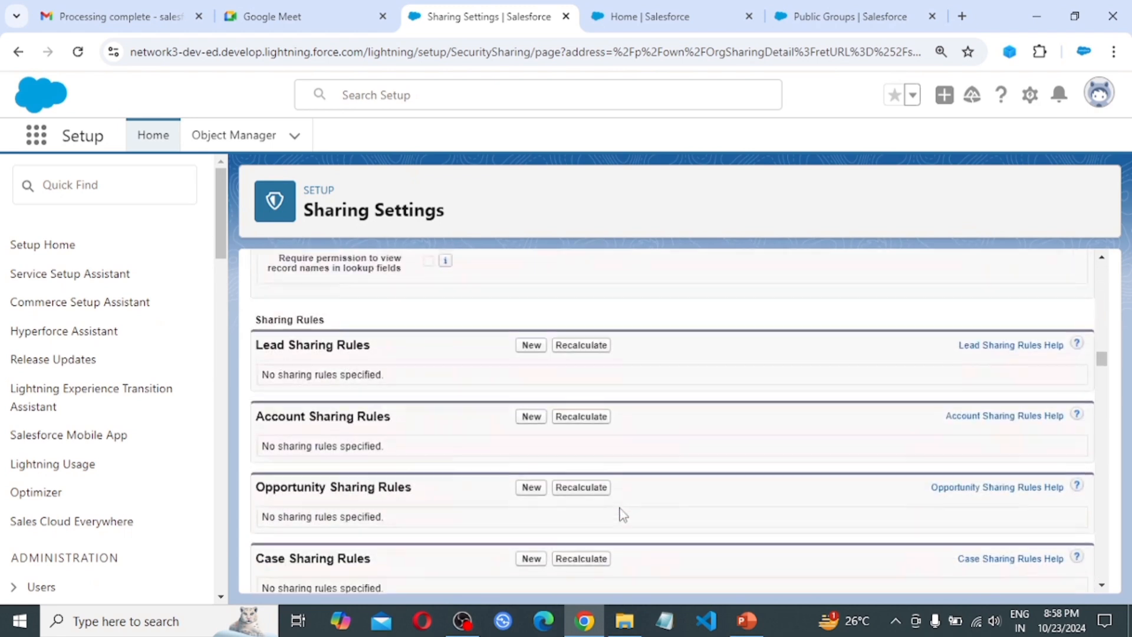
pyautogui.scroll(-2, 621, 513)
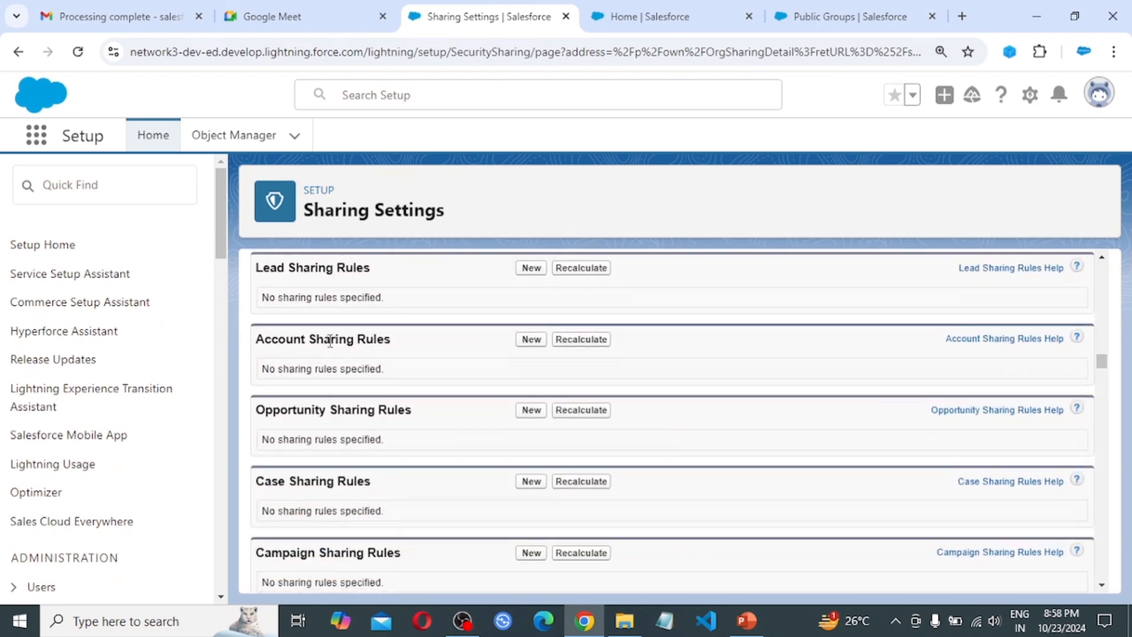
pyautogui.click(532, 340)
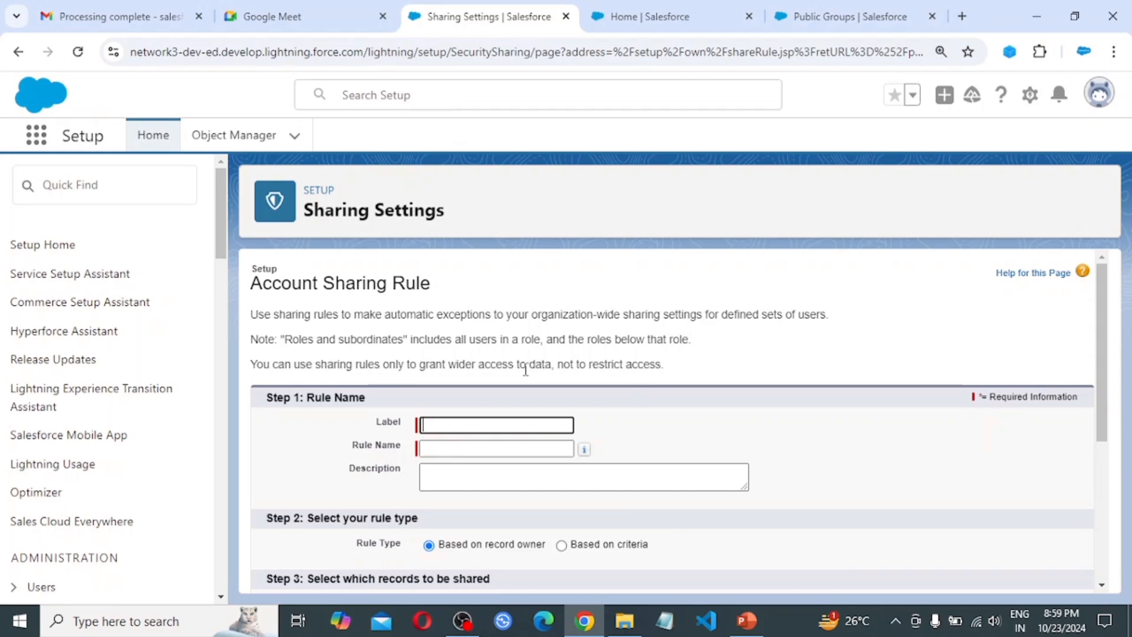
pyautogui.scroll(-1, 525, 369)
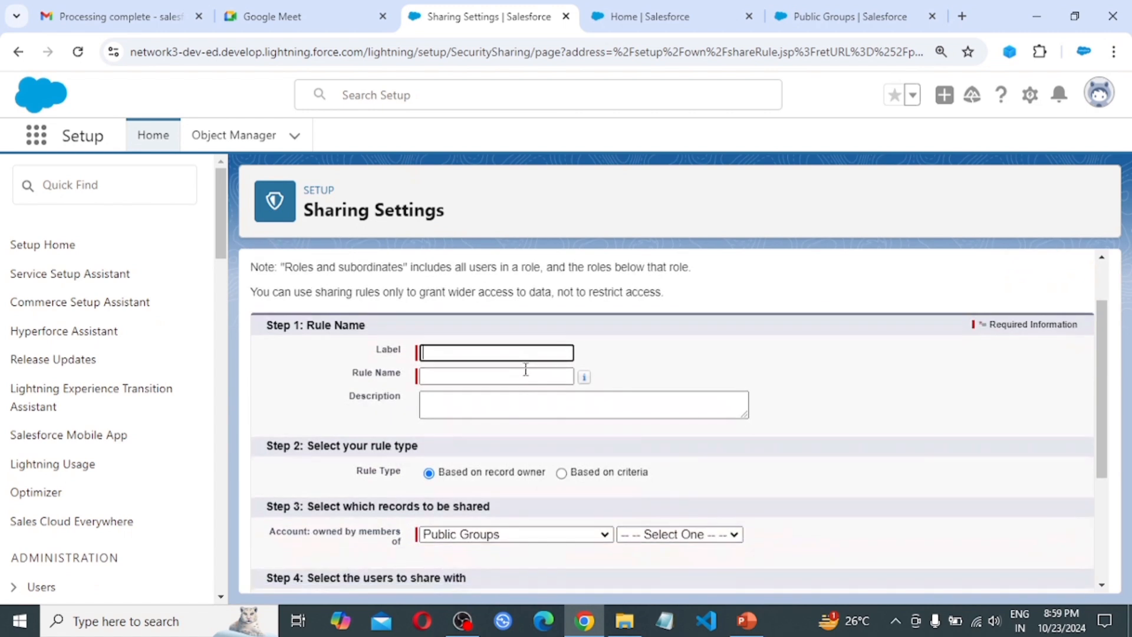
pyautogui.scroll(-1, 525, 368)
pyautogui.scroll(1, 525, 369)
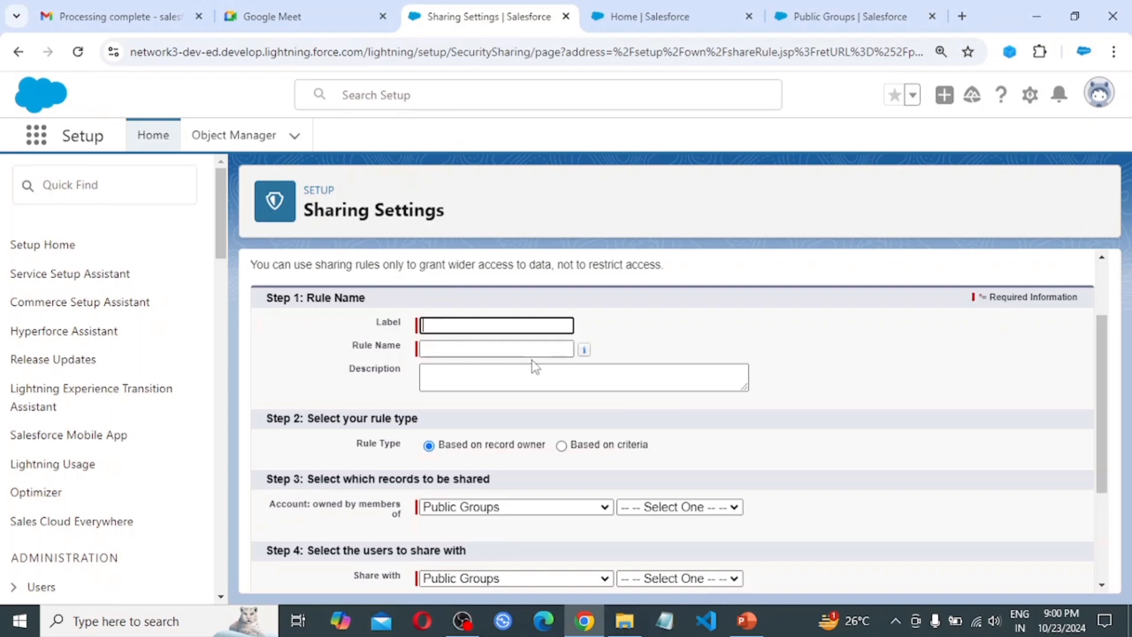
# Label the rule 'Owner Based Sharing' and share records owned by the Sales Team public group
pyautogui.write('Owner Based S')
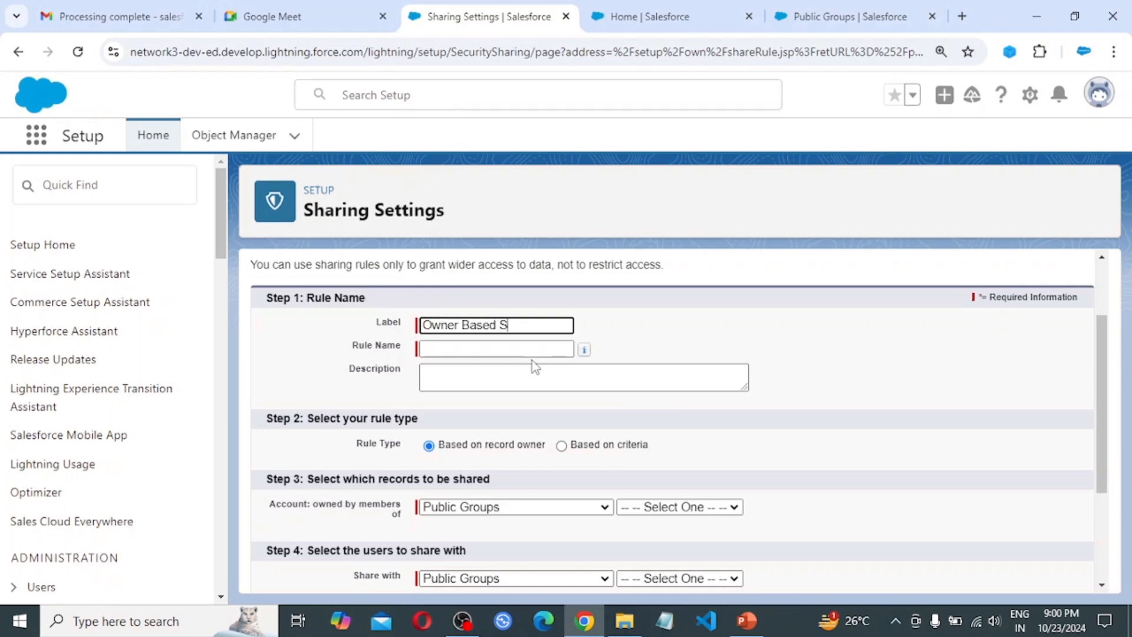
pyautogui.write('haring')
pyautogui.press('Tab')
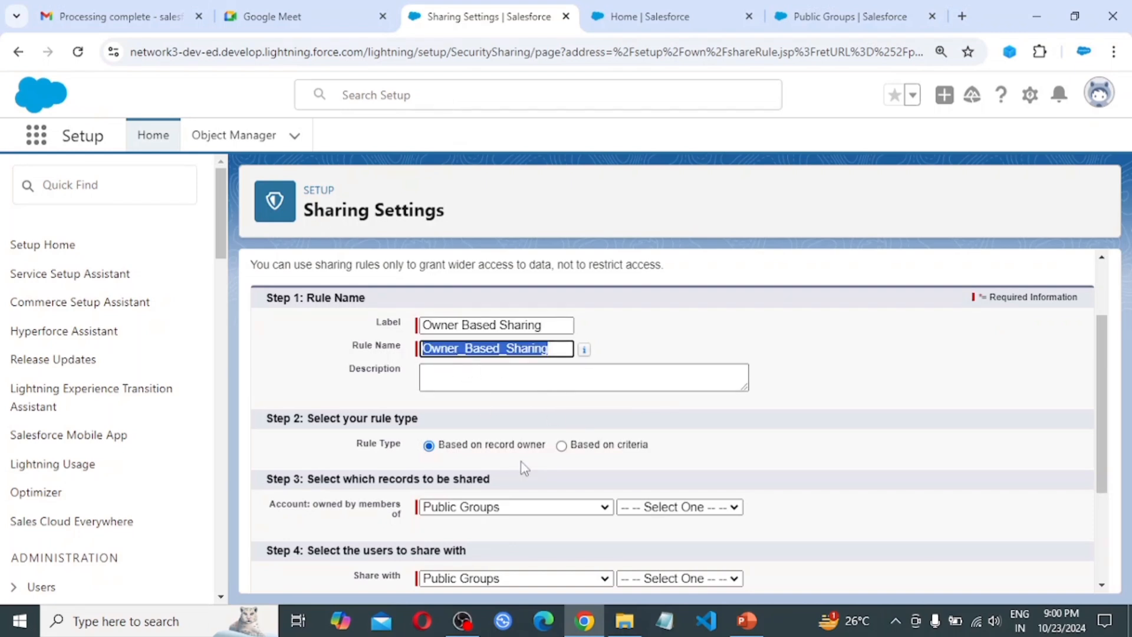
pyautogui.scroll(-1, 569, 419)
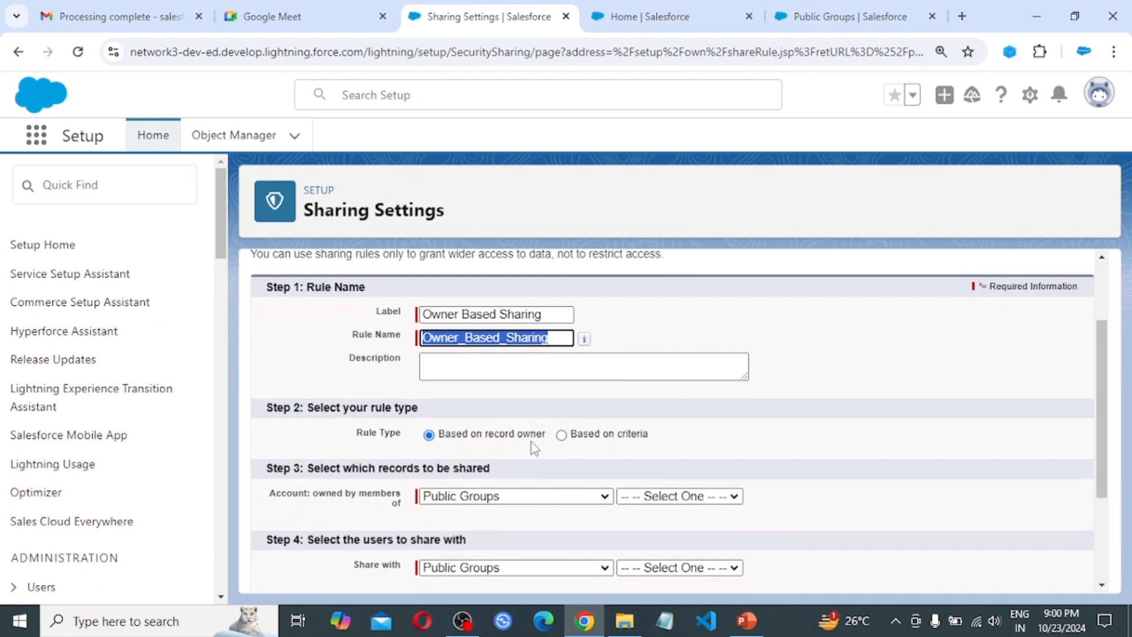
pyautogui.scroll(-1, 542, 481)
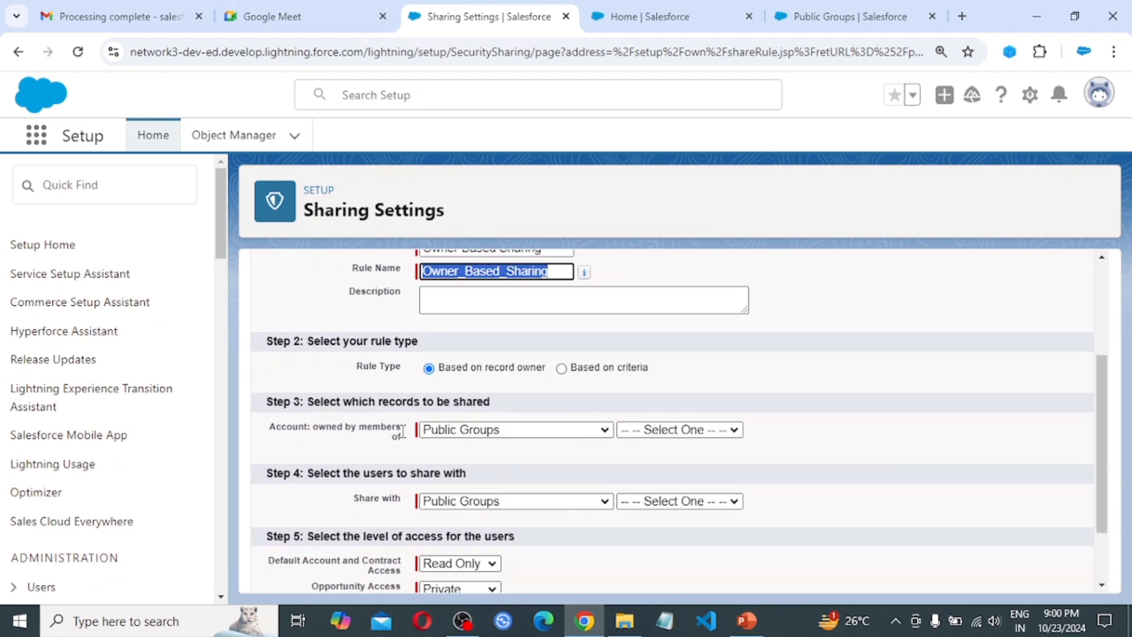
pyautogui.click(494, 430)
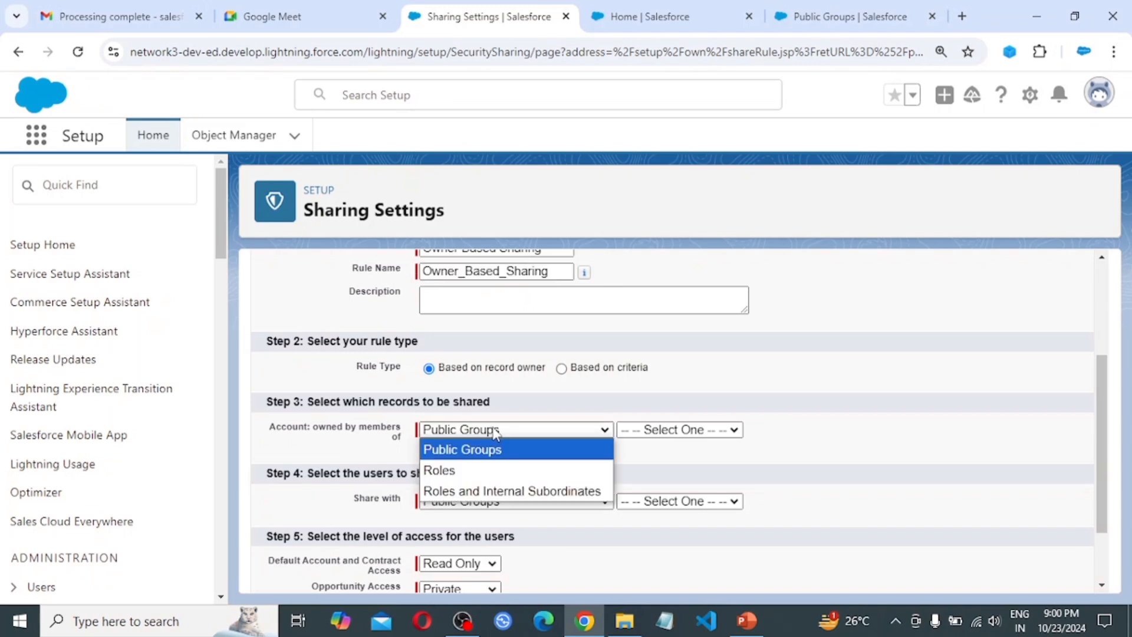
pyautogui.click(492, 450)
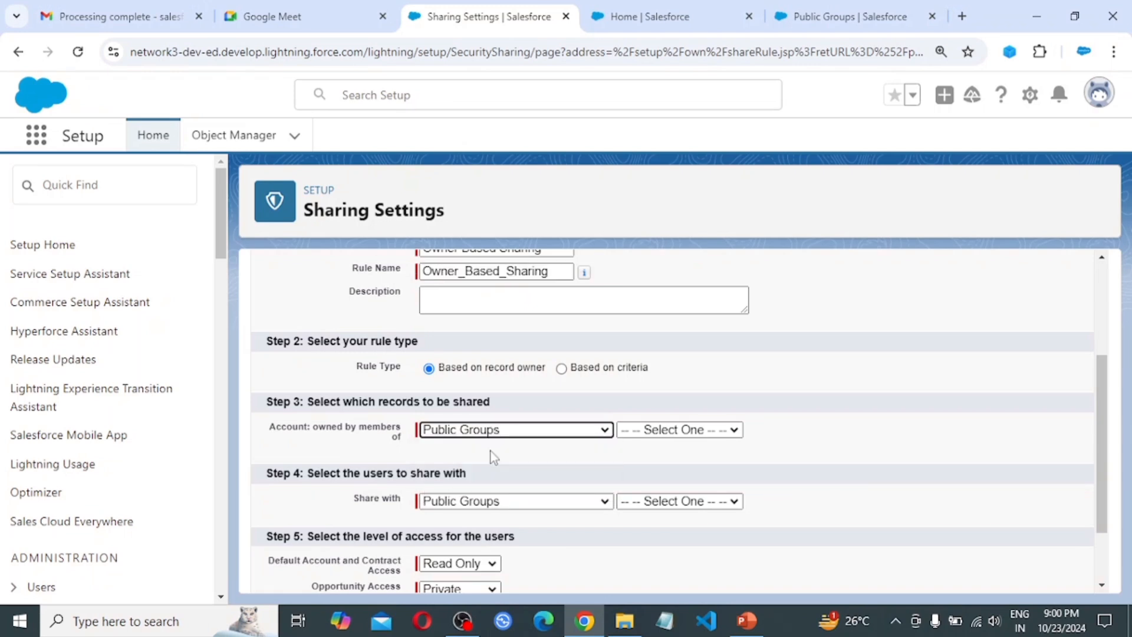
pyautogui.click(702, 432)
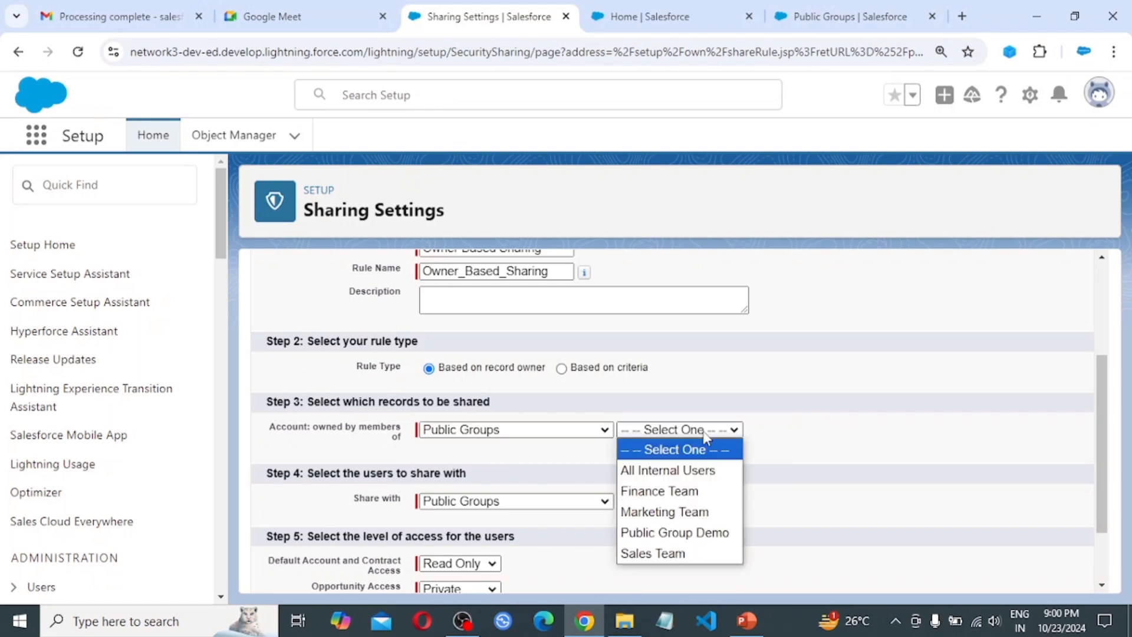
pyautogui.click(676, 554)
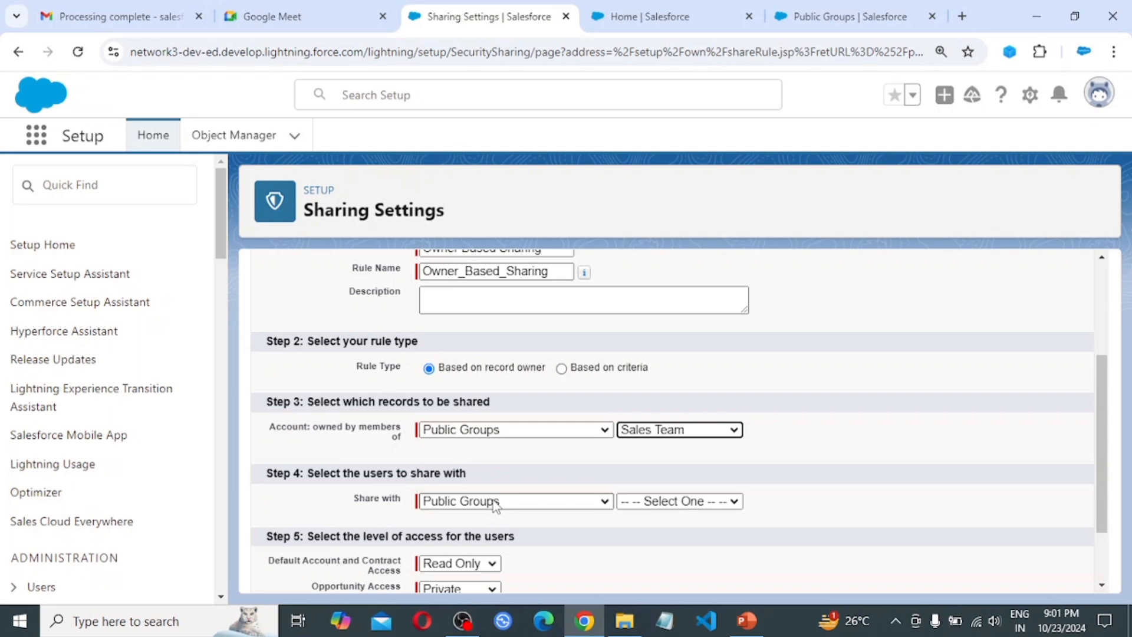
# Share those accounts with the Marketing Team public group, then show the Assignment slideshow
pyautogui.click(516, 505)
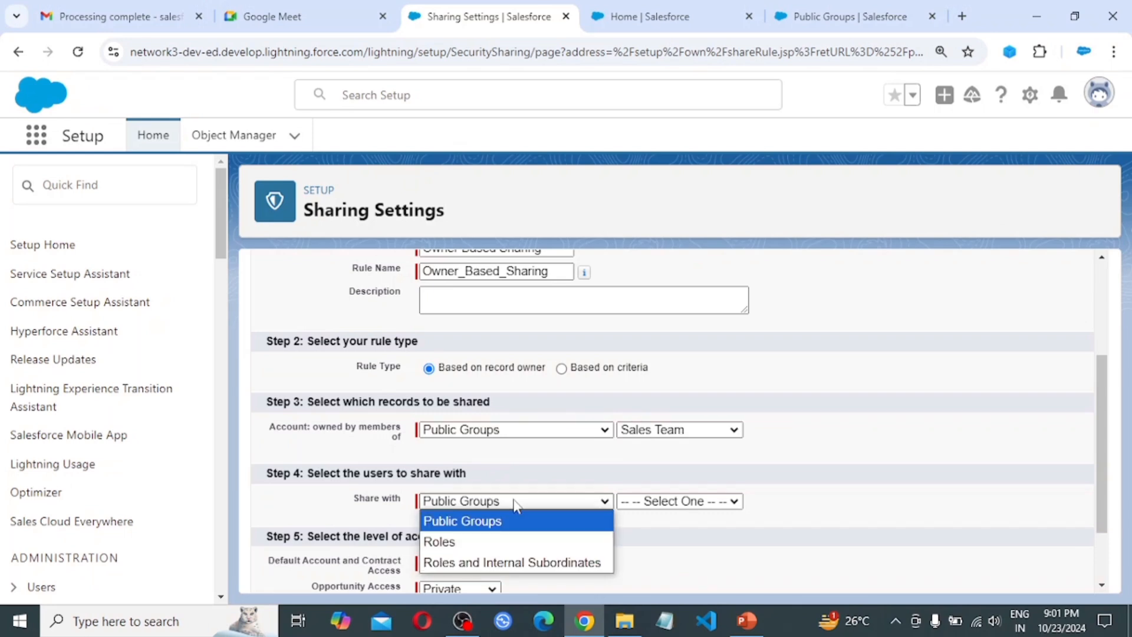
pyautogui.click(515, 505)
pyautogui.click(688, 506)
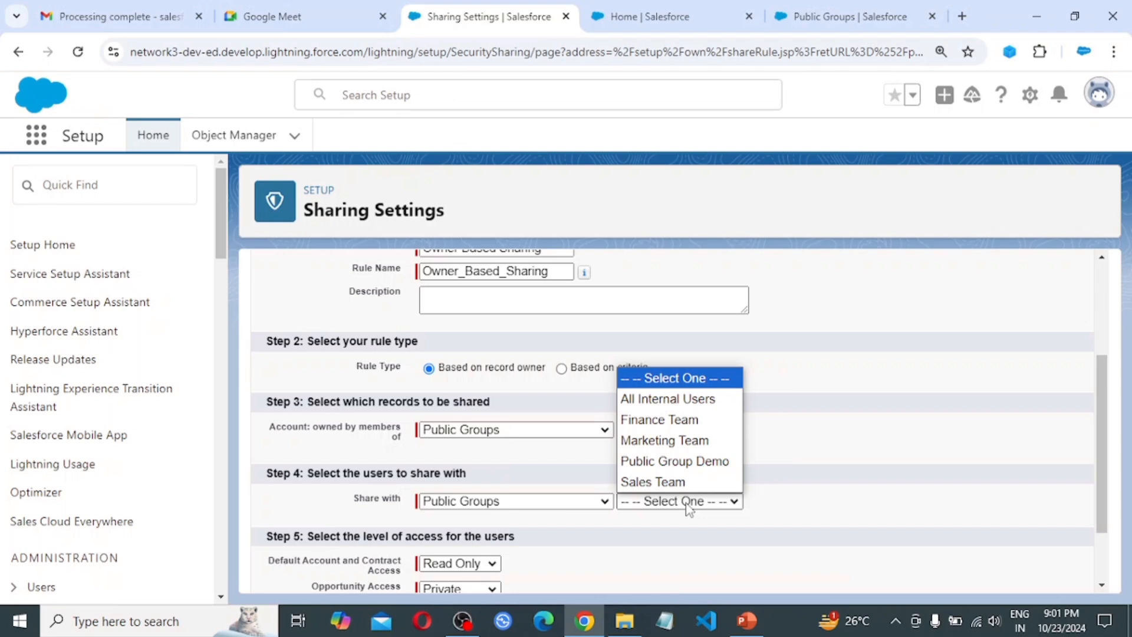
pyautogui.click(687, 446)
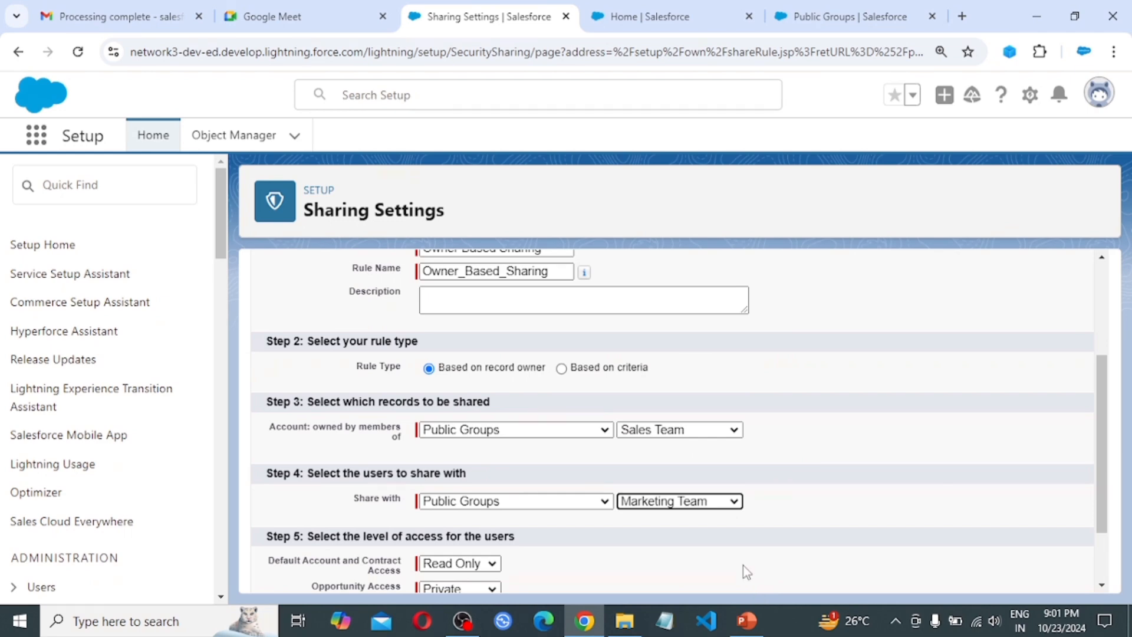
pyautogui.click(746, 620)
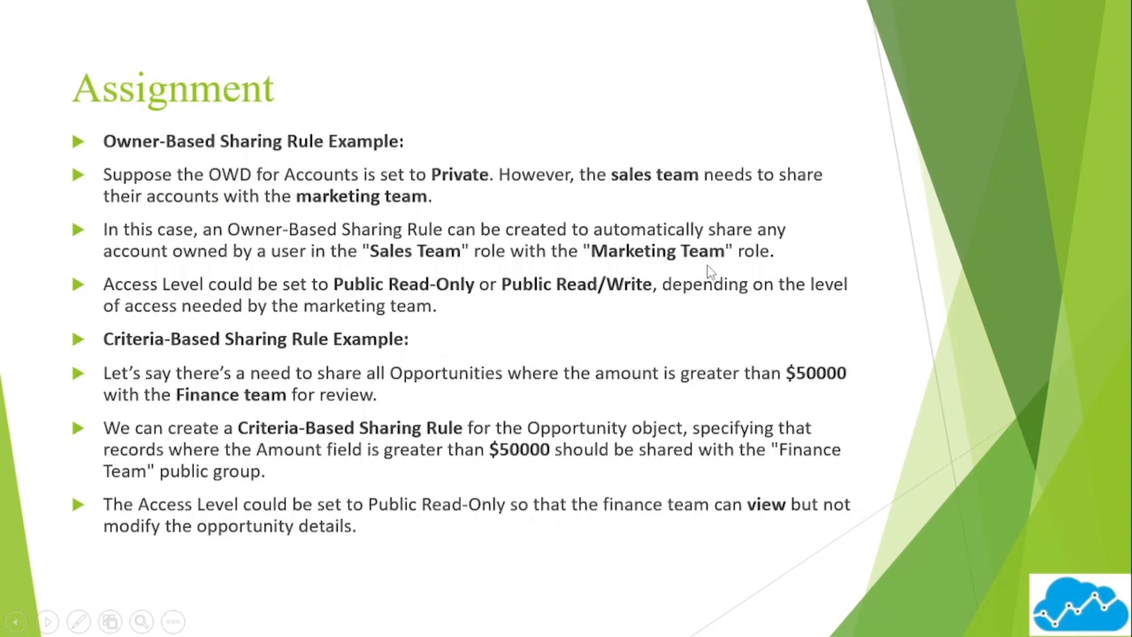
# Return from the slideshow to the top of the Salesforce sharing rule form
pyautogui.hotkey('alt', 'Tab')
pyautogui.scroll(1, 372, 336)
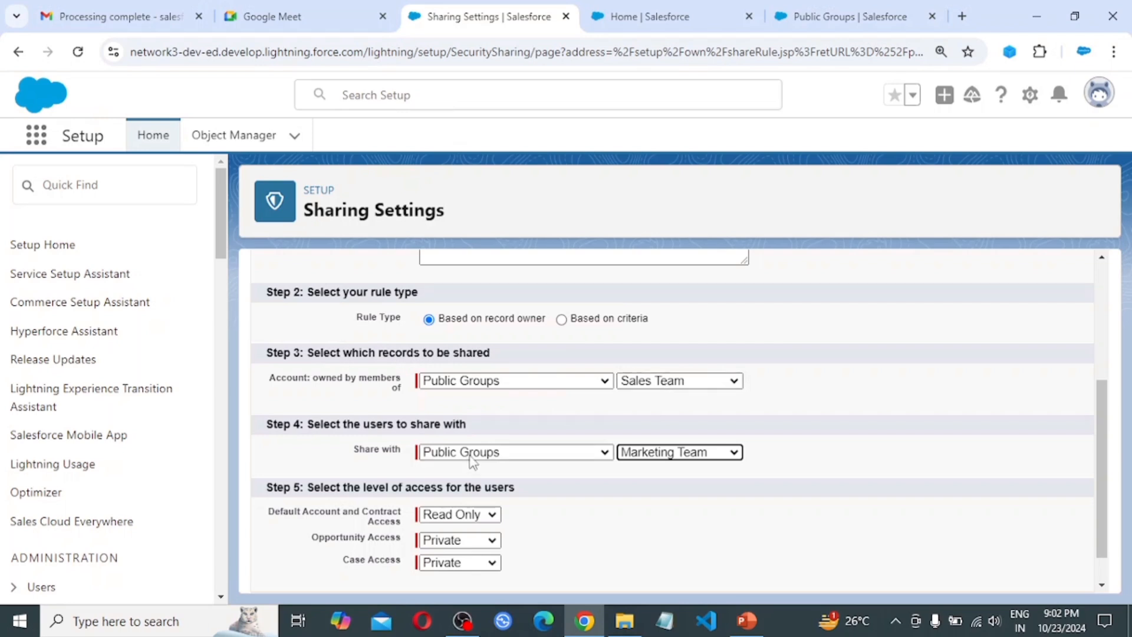
pyautogui.scroll(-1, 407, 443)
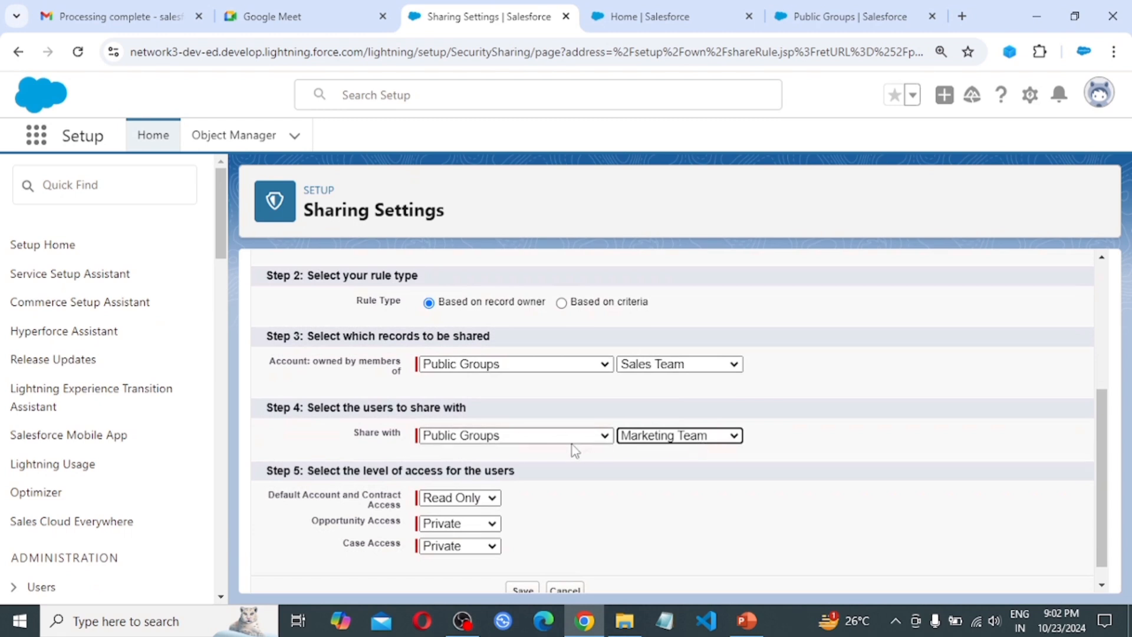
pyautogui.scroll(-1, 513, 488)
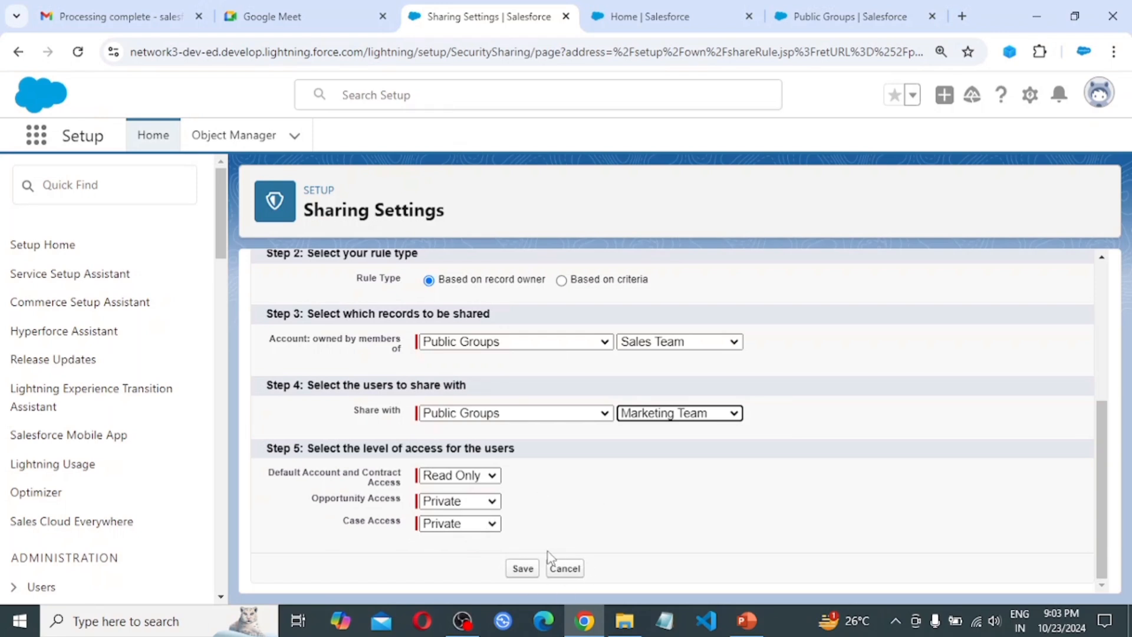
# Save the Owner Based Sharing rule, accept the recalculation notice, and launch Edge
pyautogui.click(523, 569)
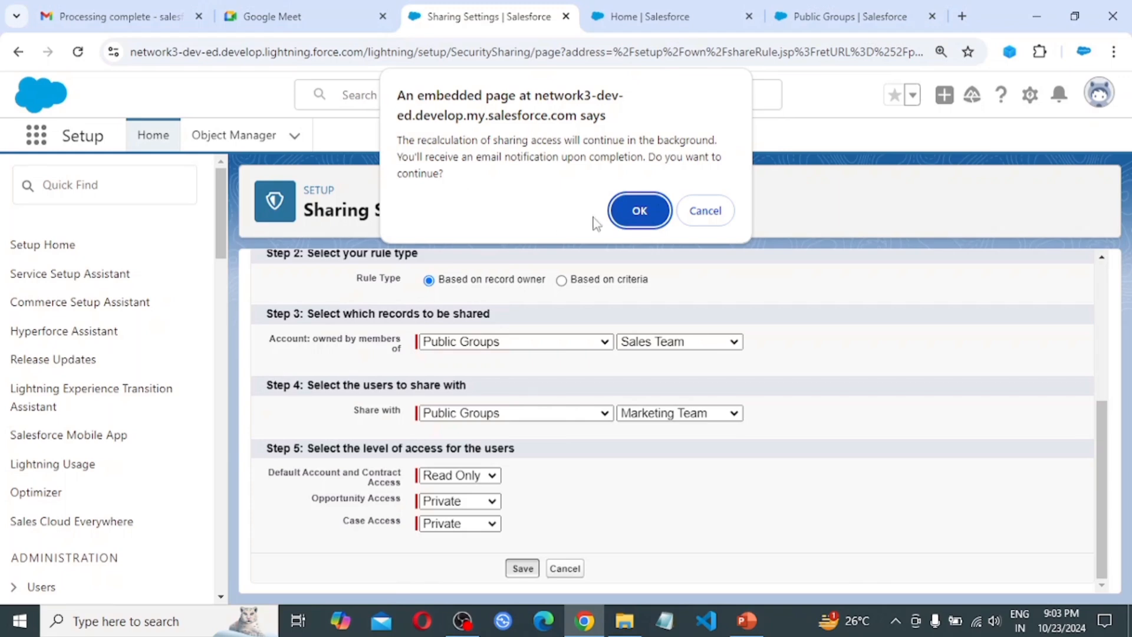
pyautogui.click(627, 220)
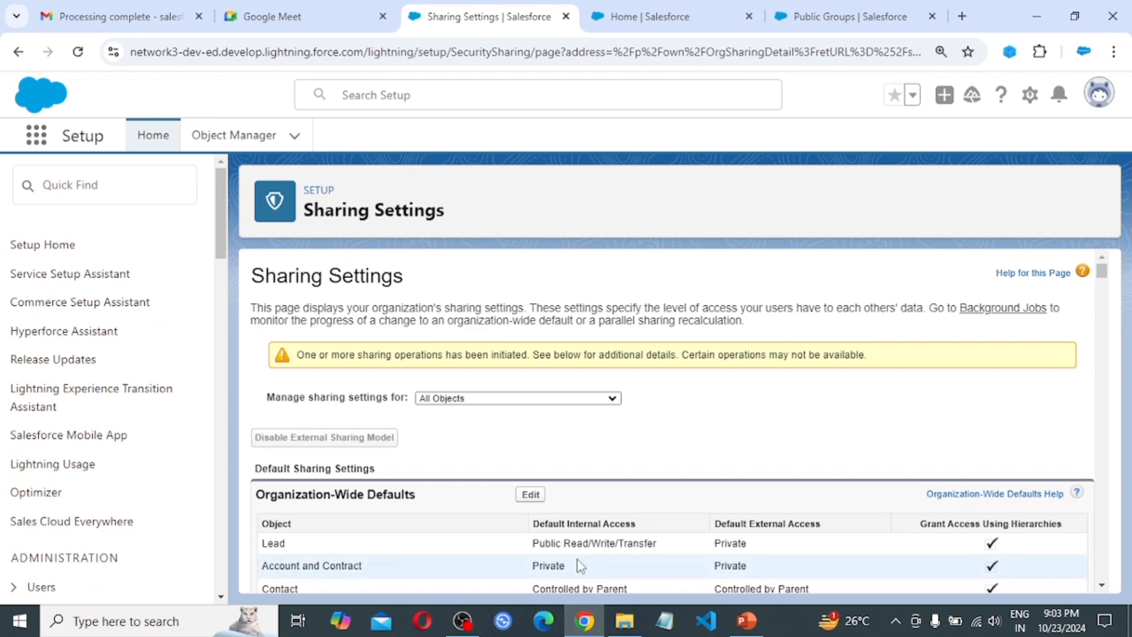
pyautogui.click(548, 627)
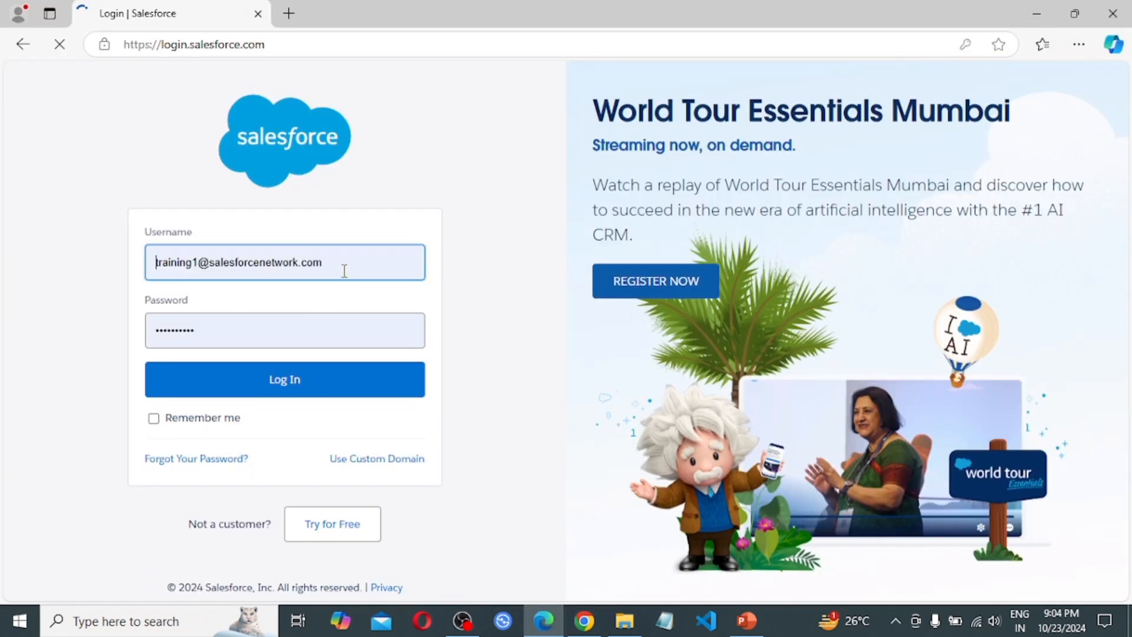
# Log in as User A in Edge with the account password and open the Accounts list
pyautogui.moveTo(345, 271); pyautogui.dragTo(20, 267)
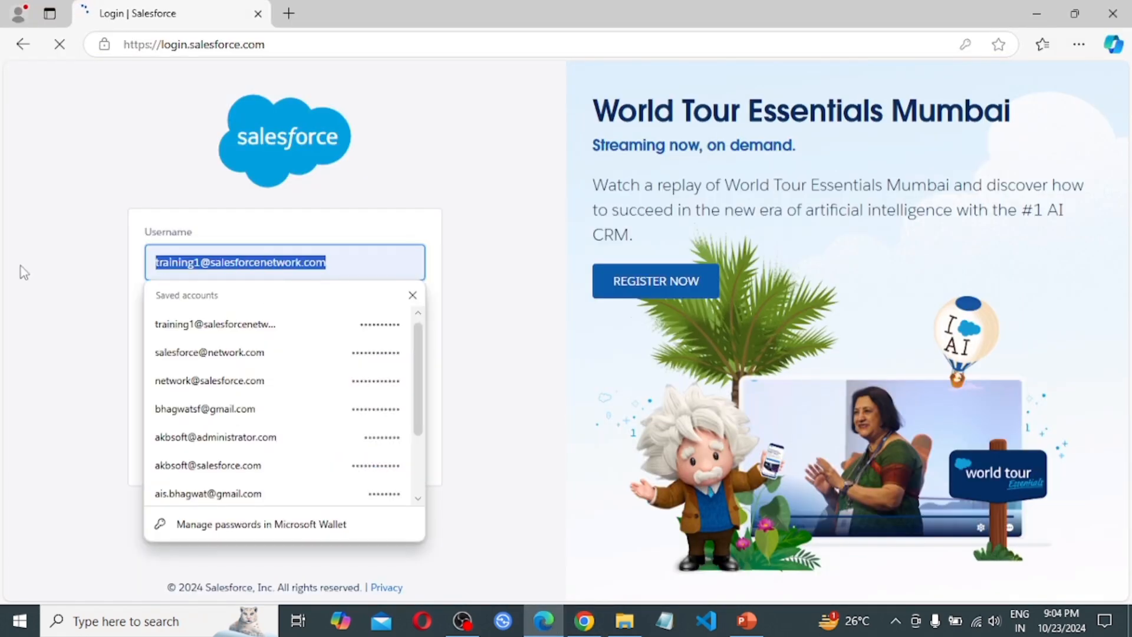
pyautogui.write('usera')
pyautogui.press('Down')
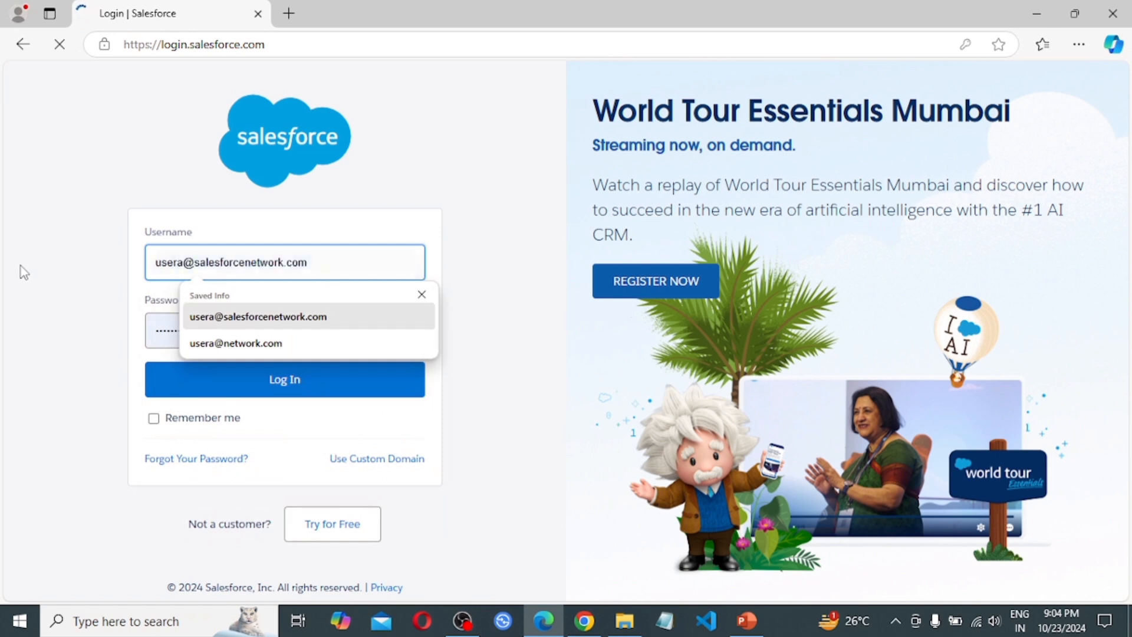
pyautogui.press('Tab')
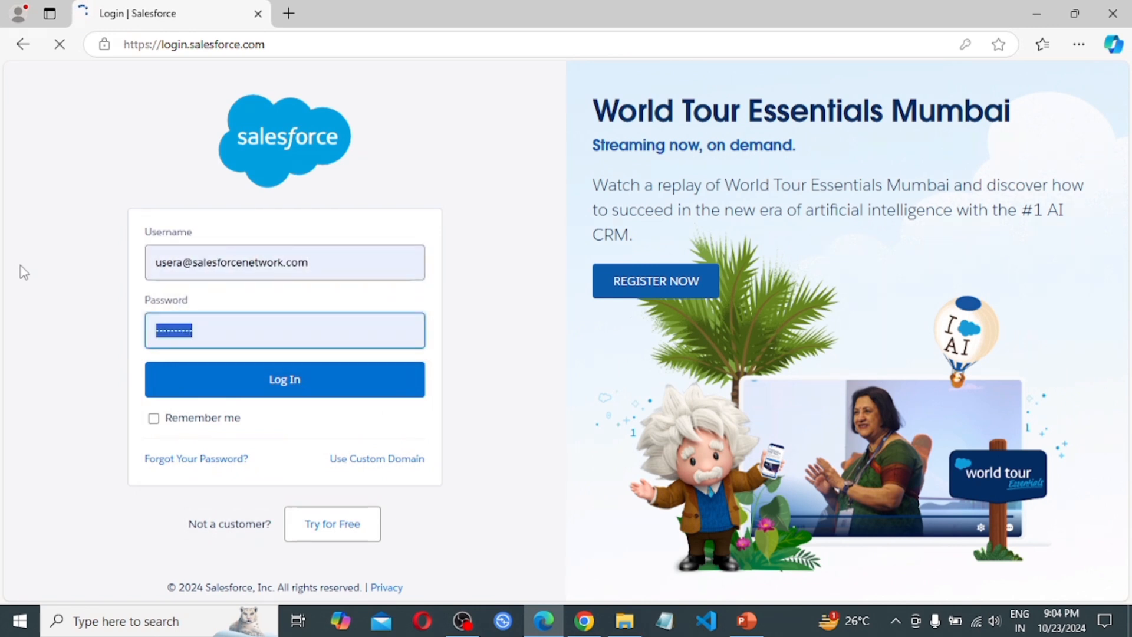
pyautogui.press('BackSpace')
pyautogui.write('********')
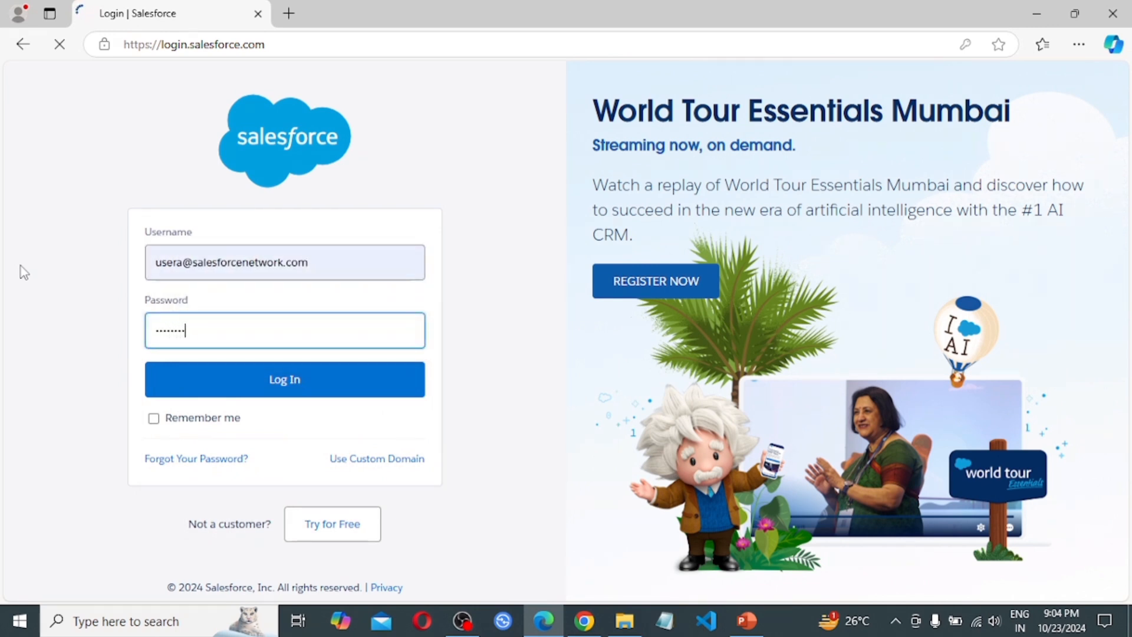
pyautogui.write('**')
pyautogui.click(280, 378)
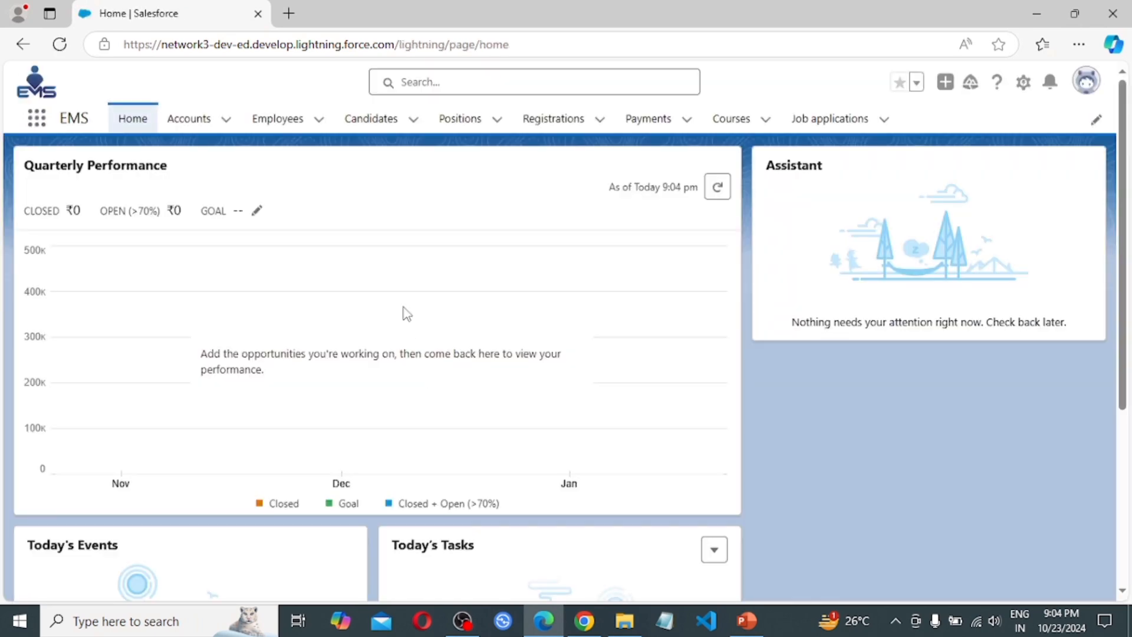
pyautogui.click(189, 123)
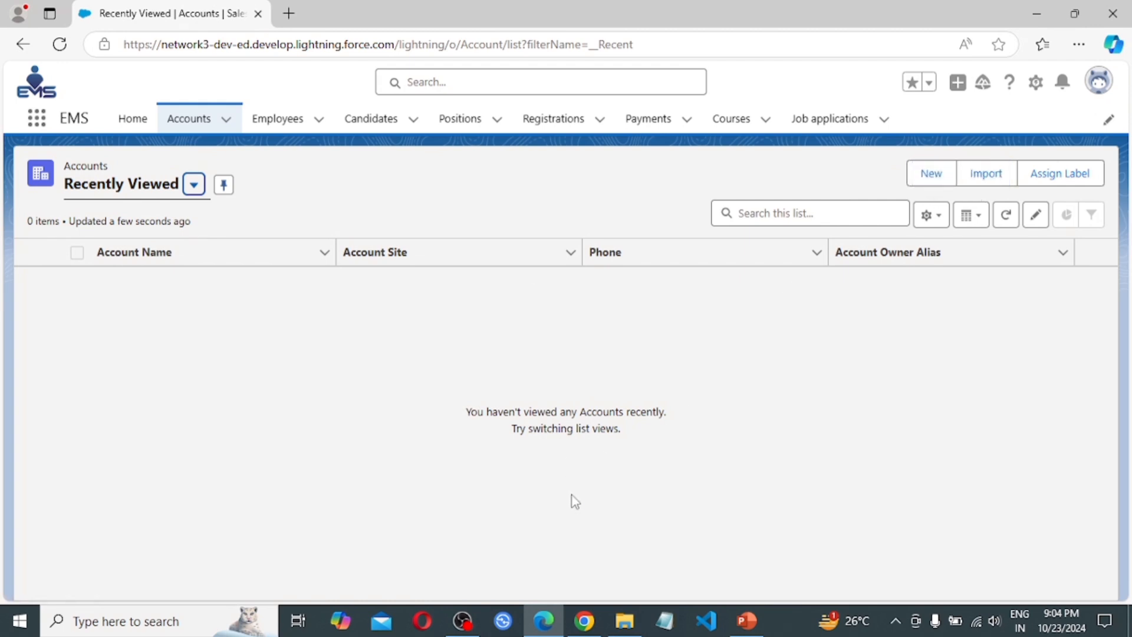
# In the admin's Chrome session, check which user is logged in
pyautogui.click(584, 620)
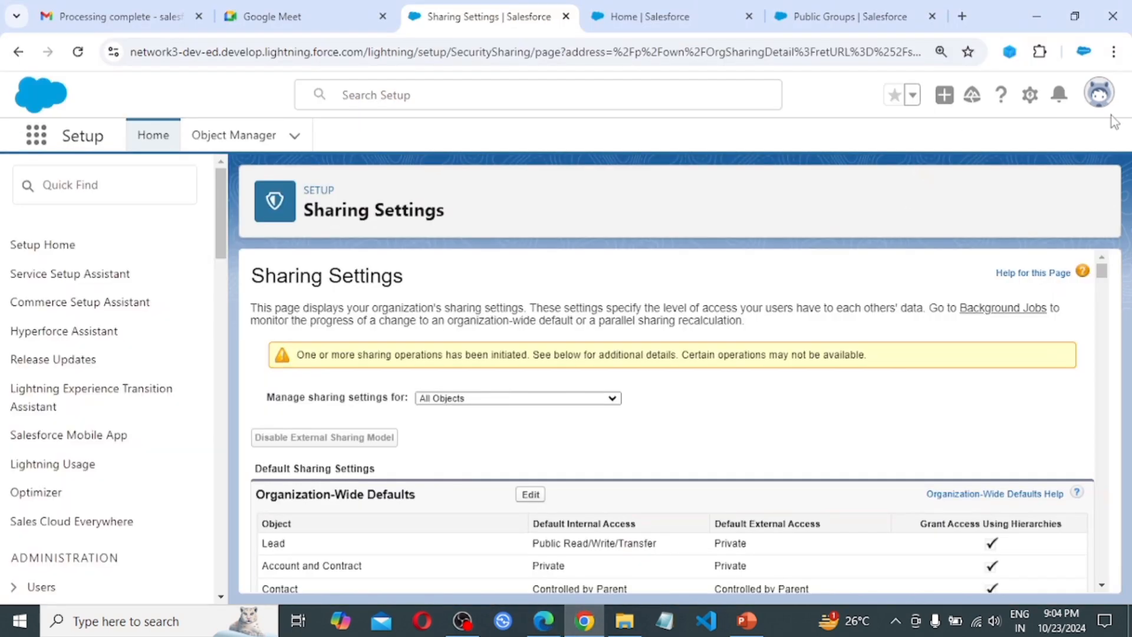
pyautogui.click(1099, 99)
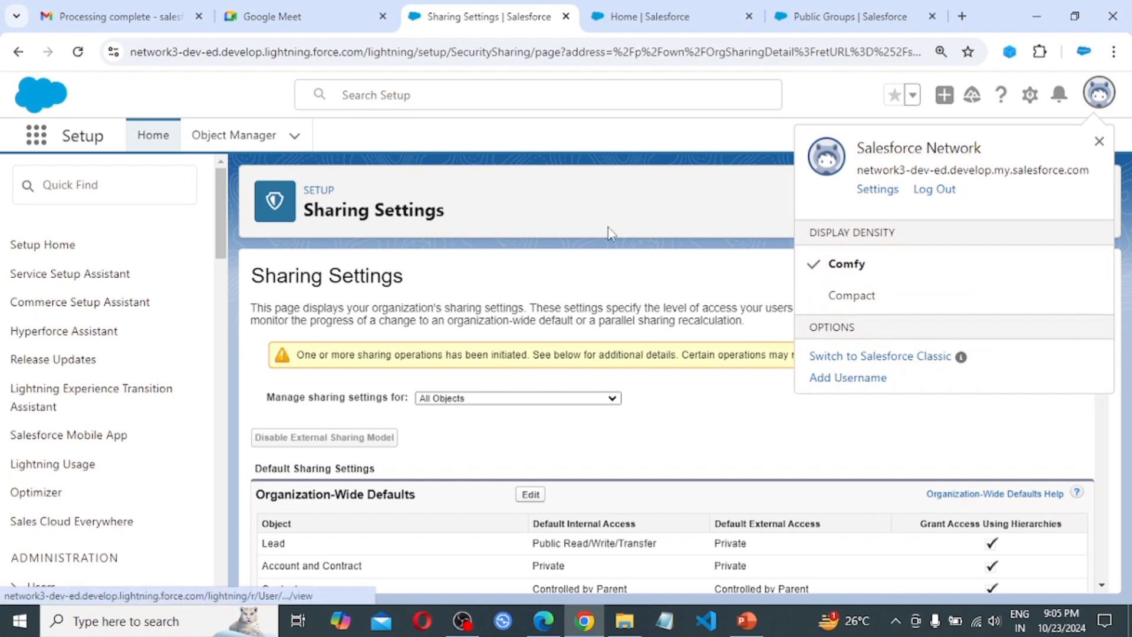
pyautogui.click(558, 217)
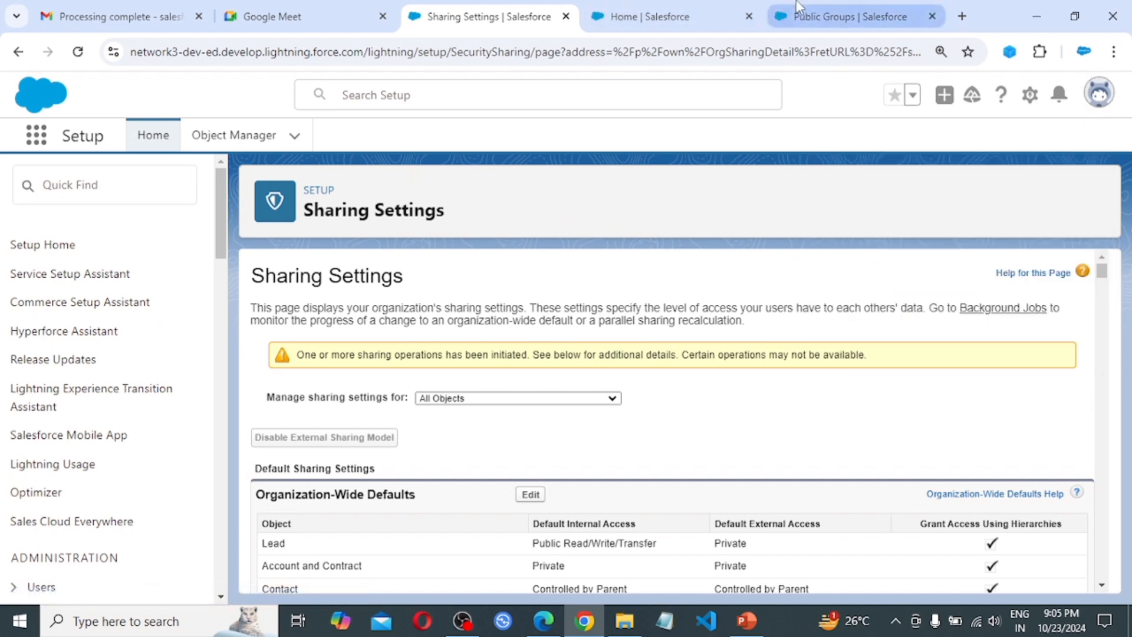
# Open Setup's Users page in a new tab from the Public Groups page
pyautogui.click(802, 9)
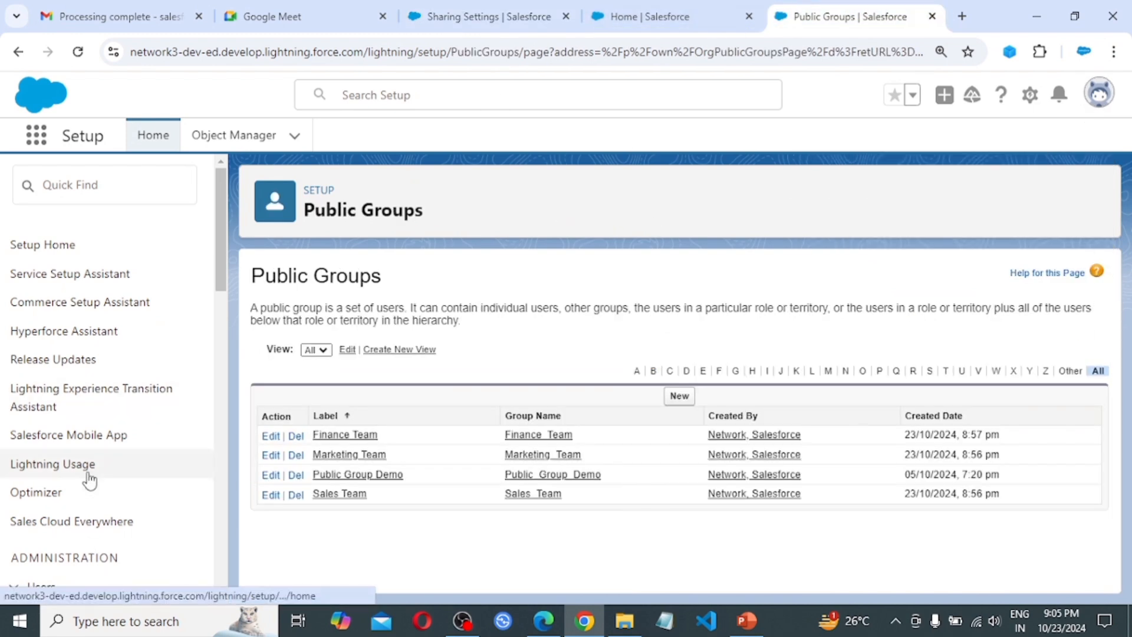
pyautogui.scroll(-1, 88, 476)
pyautogui.scroll(-4, 88, 479)
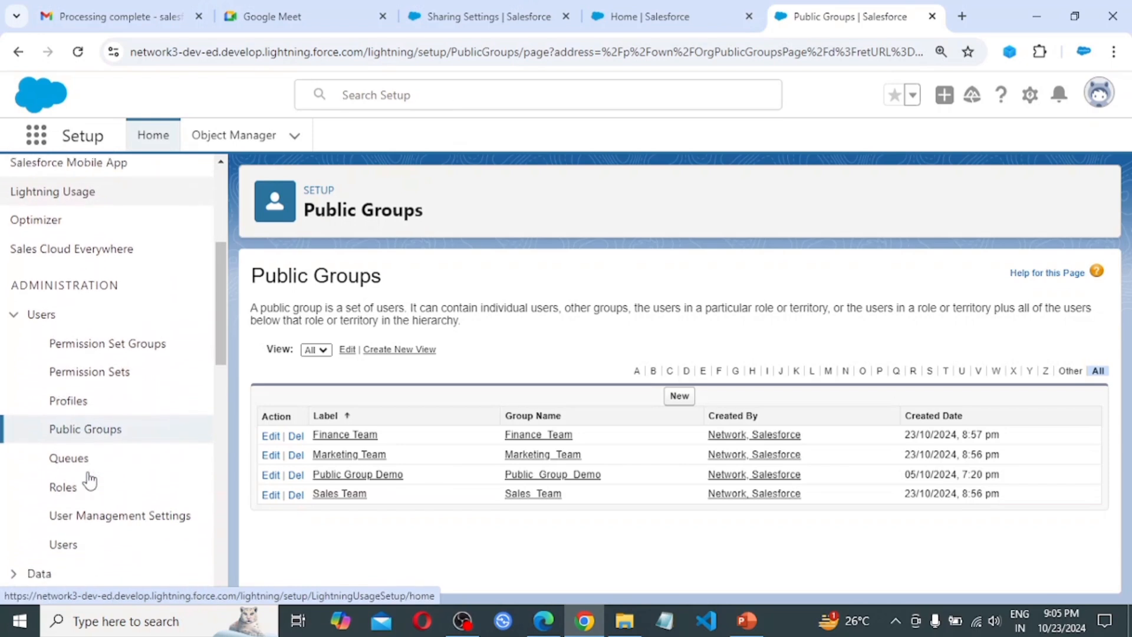
pyautogui.middleClick(65, 494)
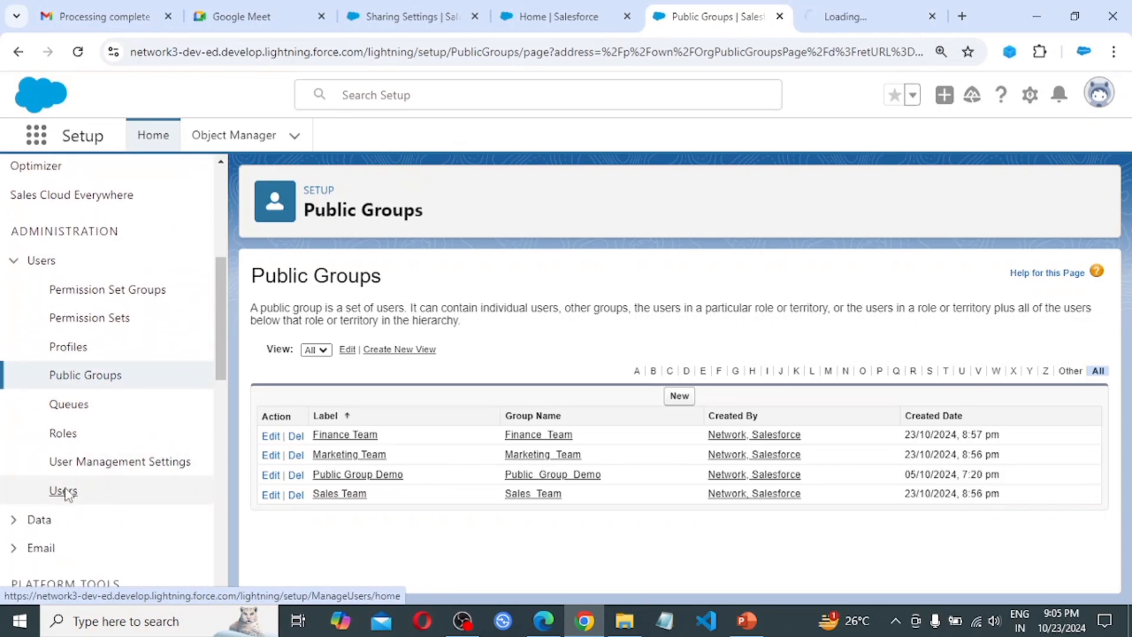
pyautogui.click(872, 6)
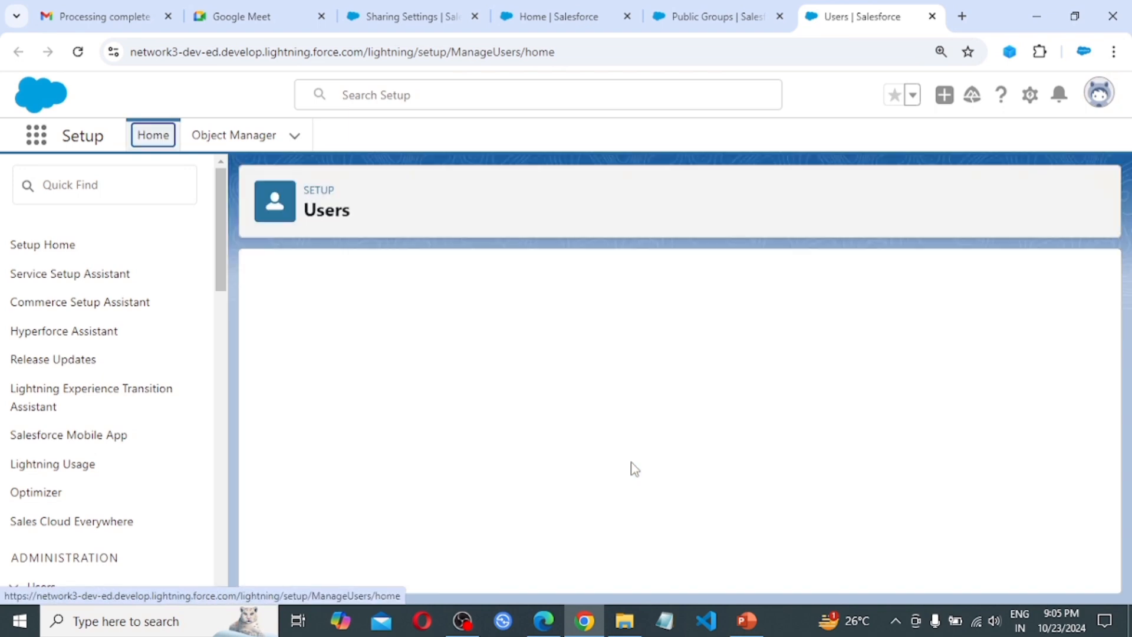
pyautogui.scroll(-1, 784, 418)
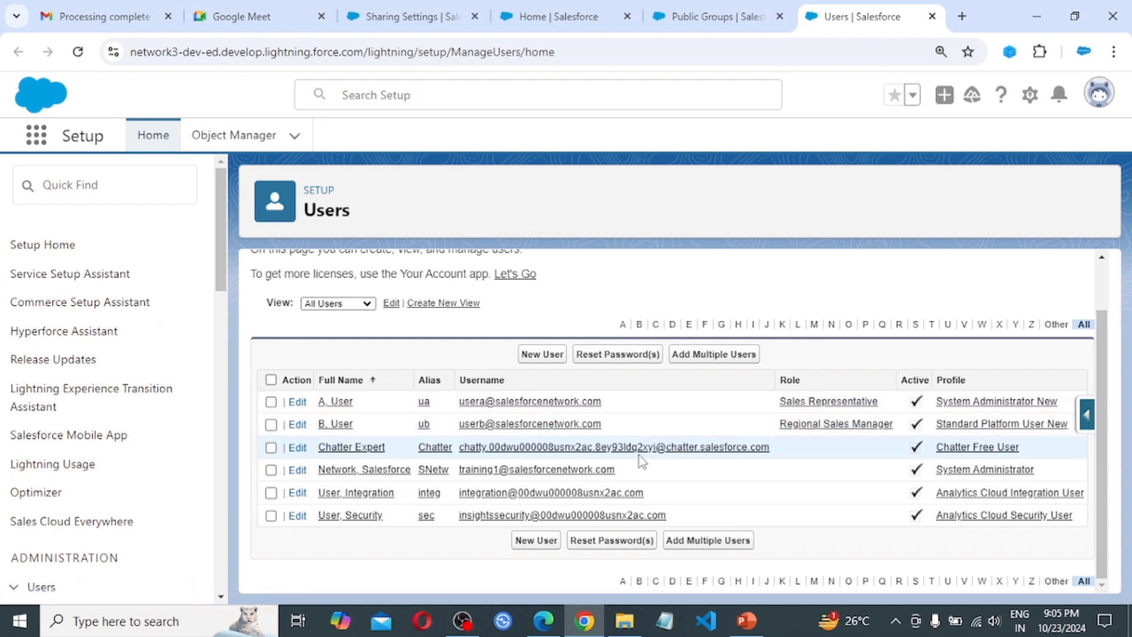
# Set User A's role to <None Specified> and save
pyautogui.click(298, 402)
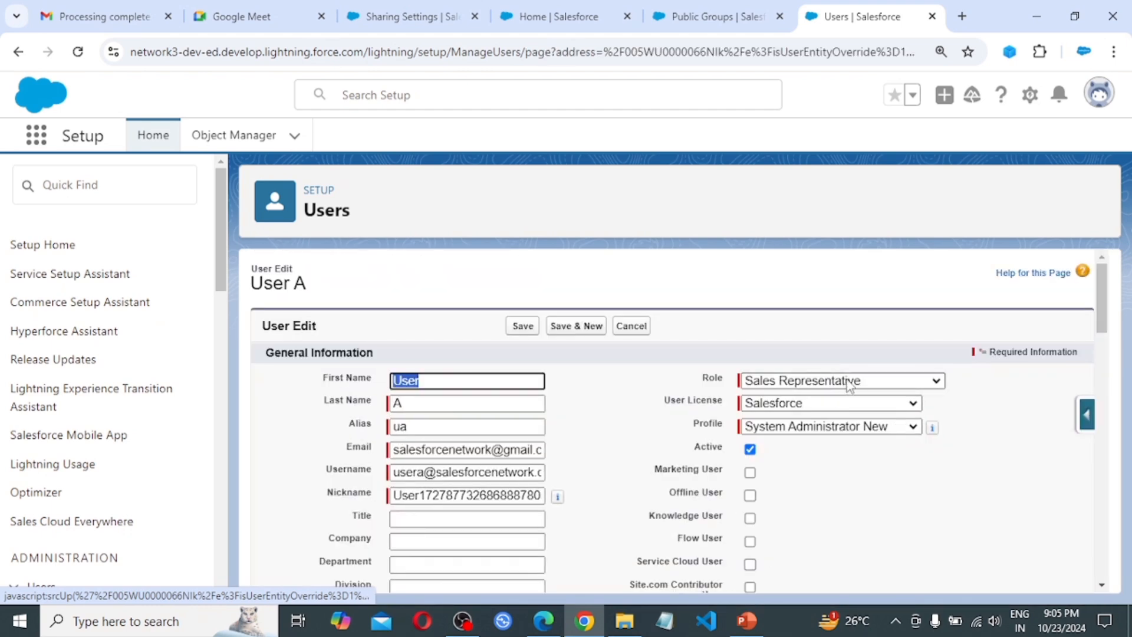
pyautogui.click(848, 382)
pyautogui.click(796, 10)
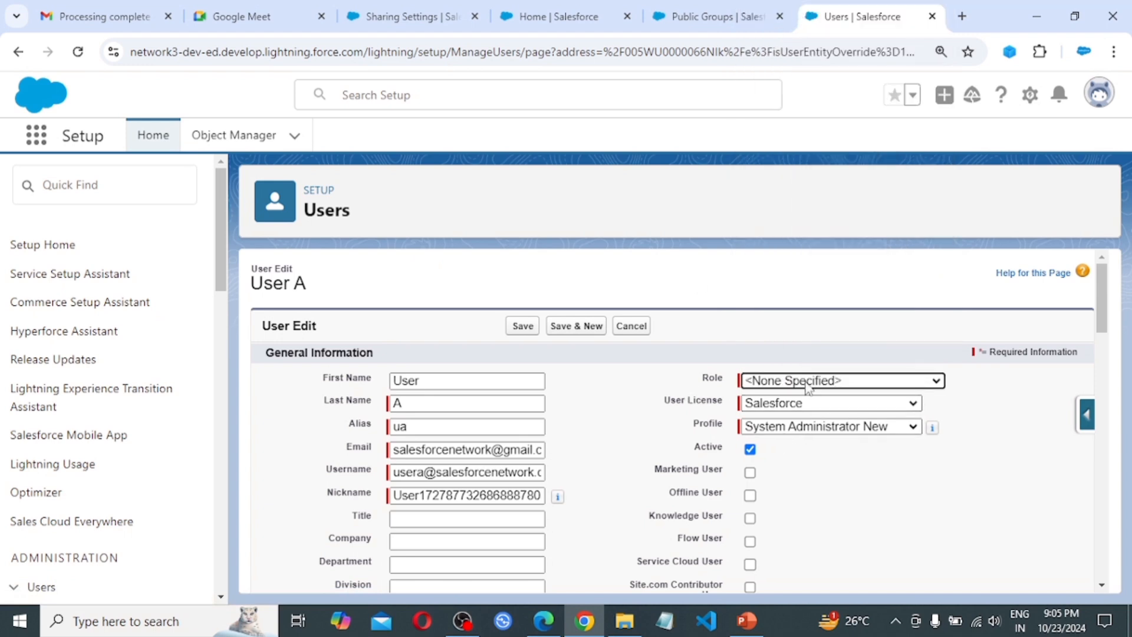
pyautogui.click(518, 328)
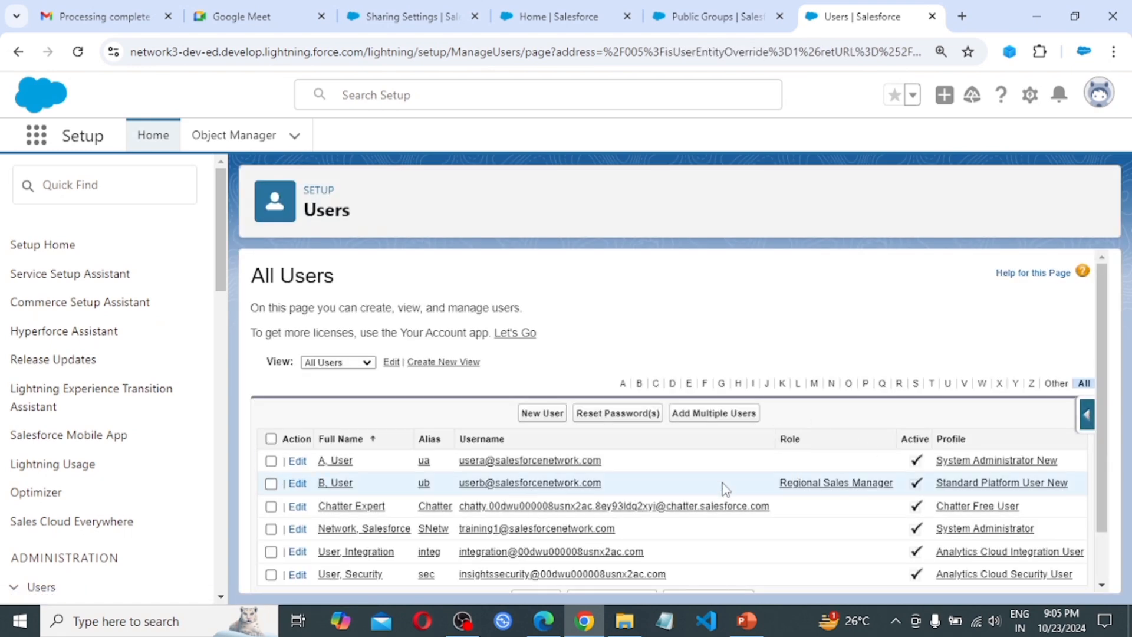
# Set User B's role to <None Specified> and save
pyautogui.click(296, 485)
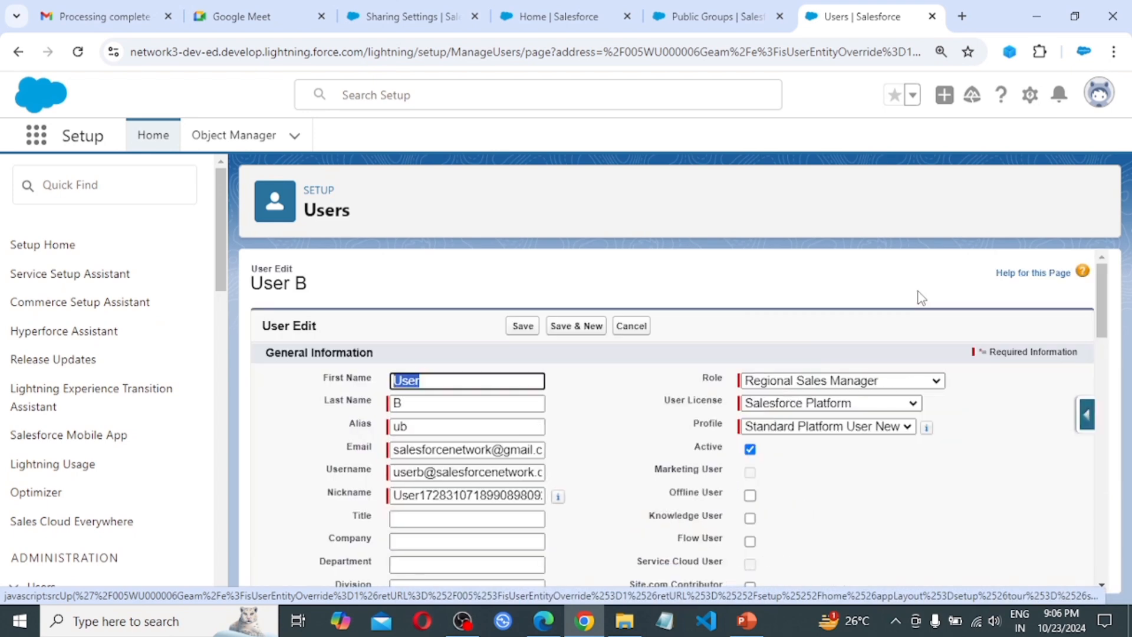
pyautogui.click(908, 384)
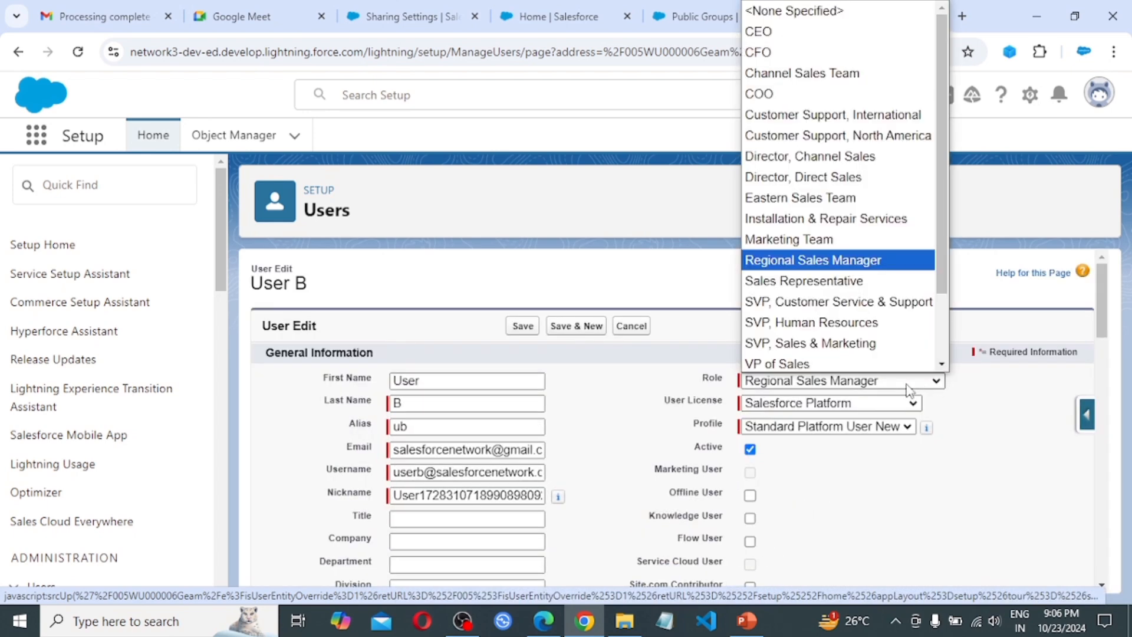
pyautogui.click(826, 12)
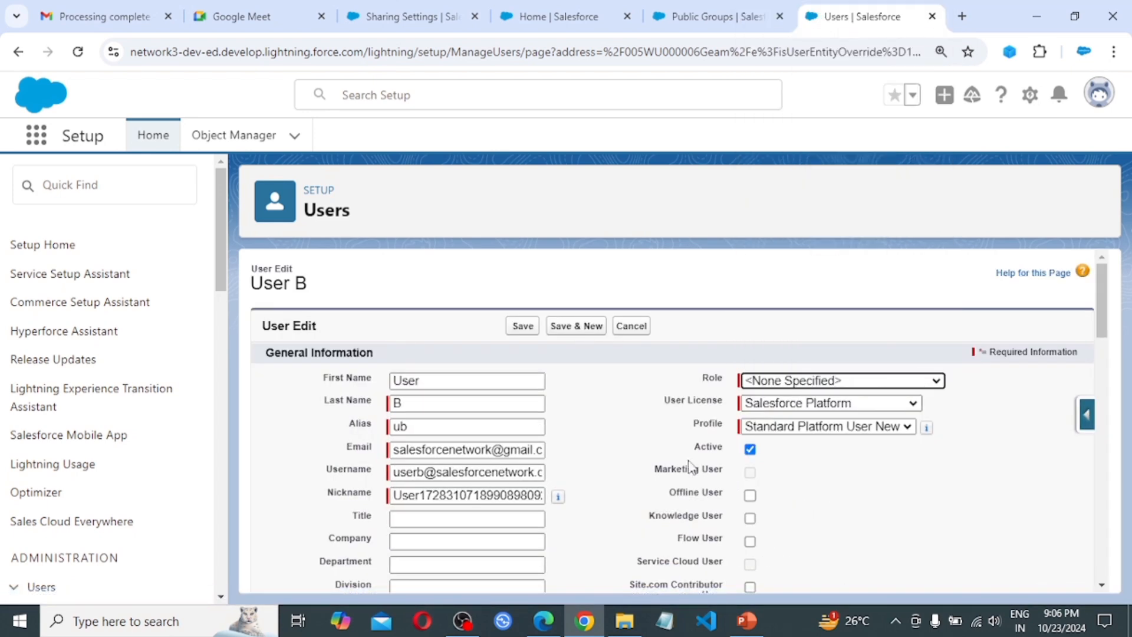
pyautogui.click(522, 330)
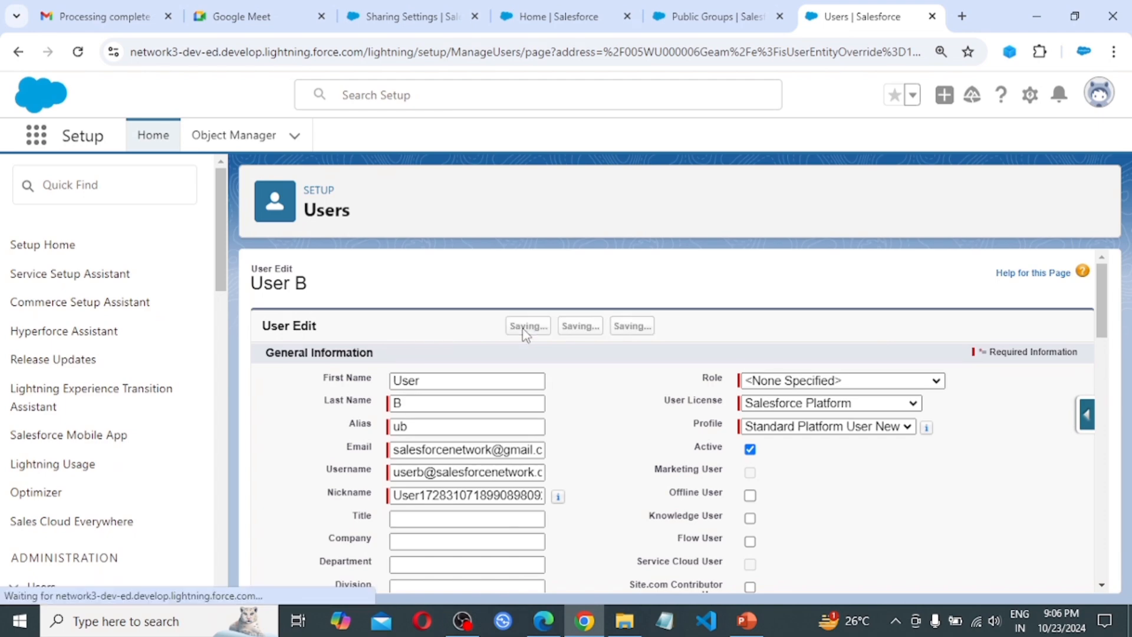
pyautogui.moveTo(619, 613)
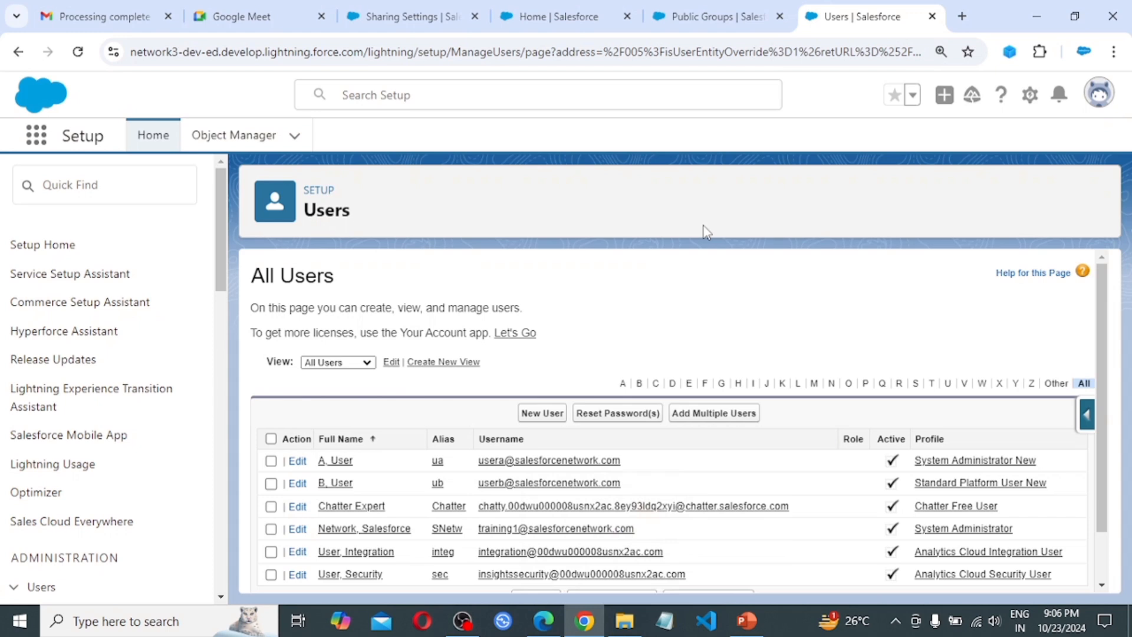
# Reload Sharing Settings to check recalculation, then confirm User A is logged in on Edge
pyautogui.click(407, 17)
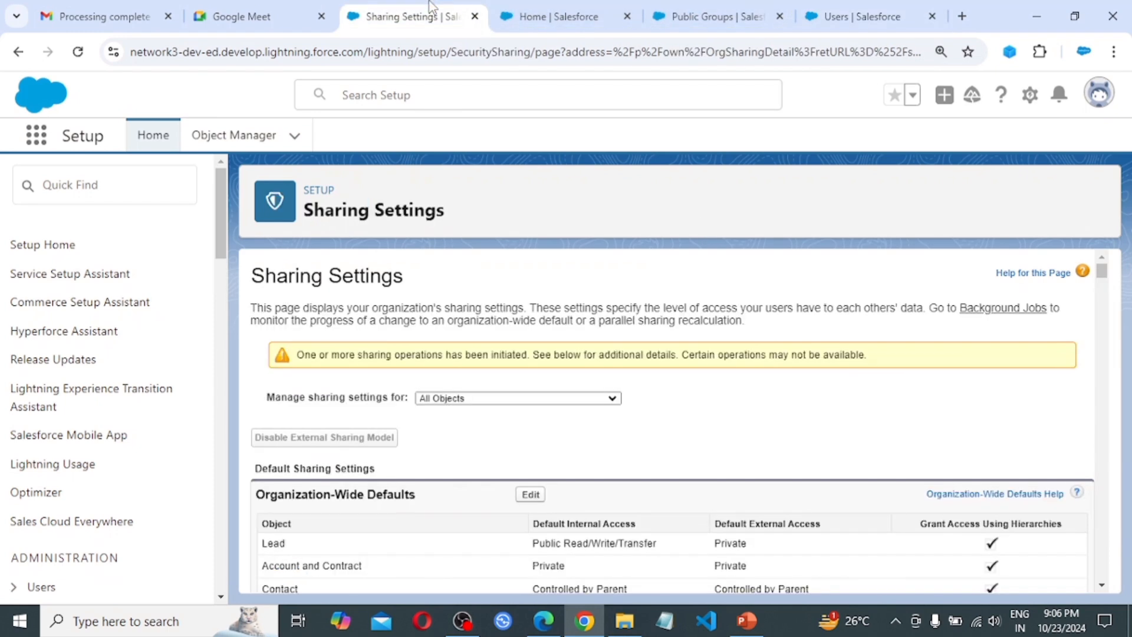
pyautogui.click(77, 52)
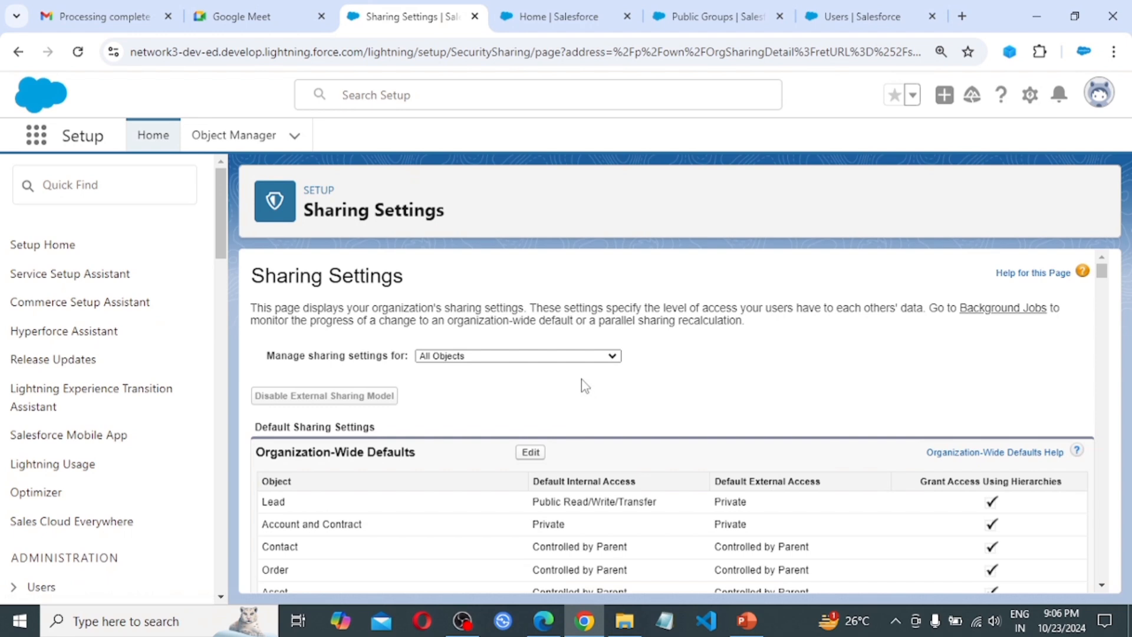
pyautogui.click(544, 622)
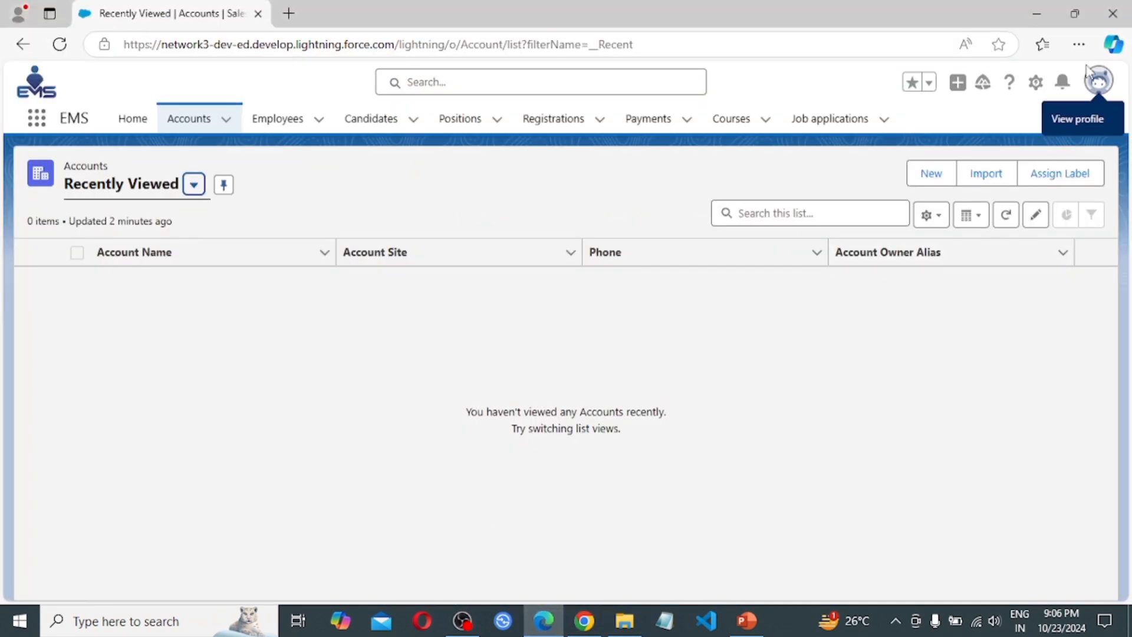
pyautogui.click(1100, 82)
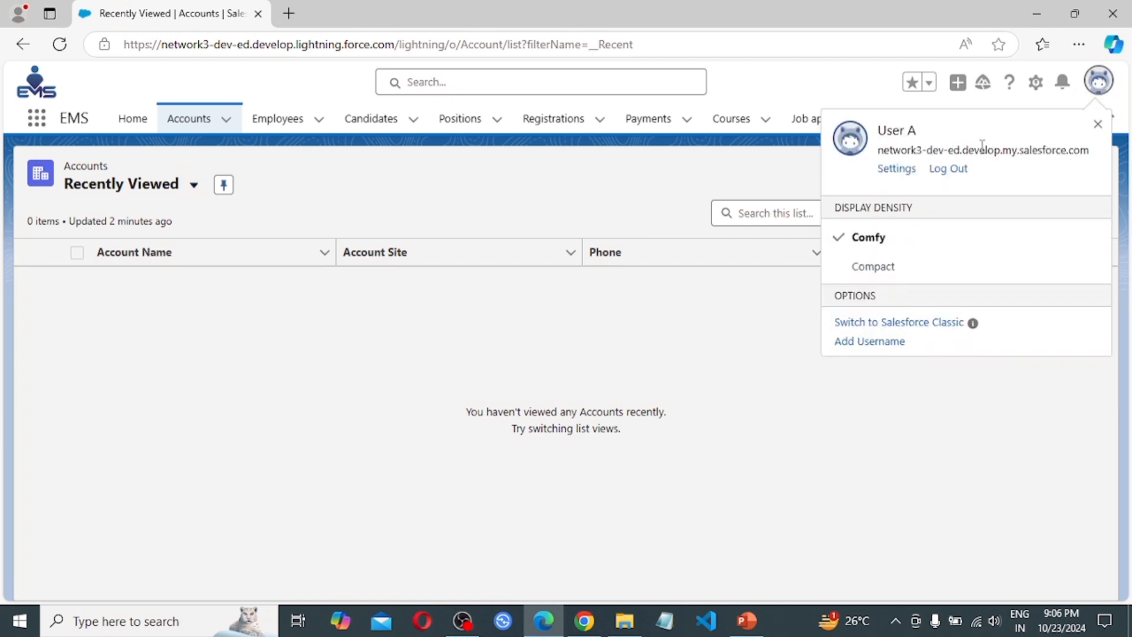
pyautogui.click(807, 81)
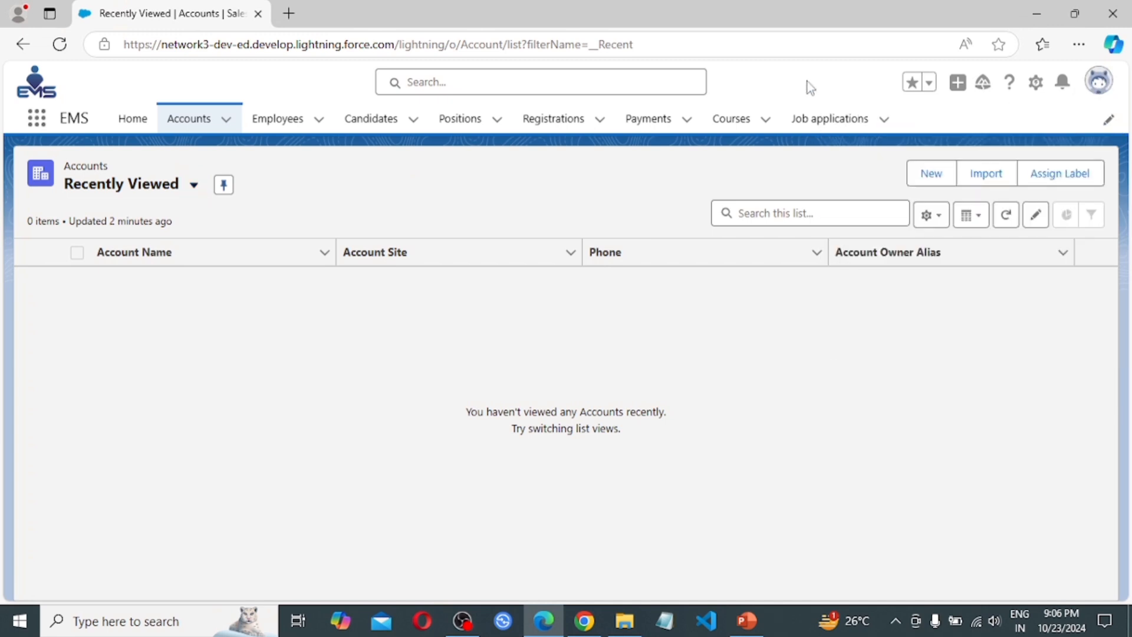
pyautogui.click(1097, 99)
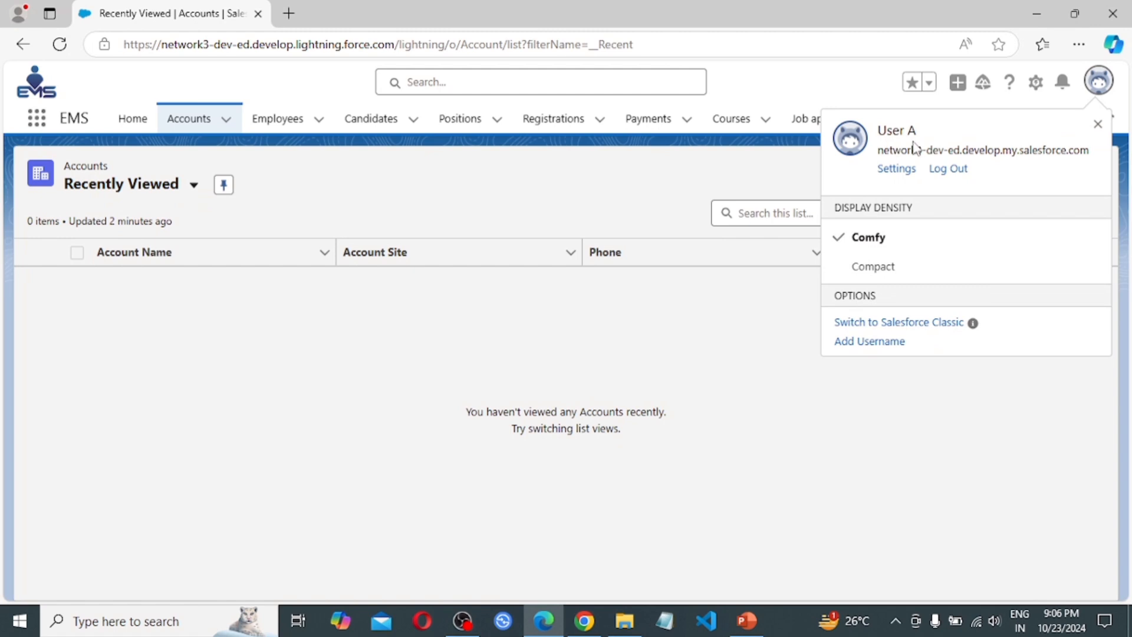
pyautogui.click(771, 85)
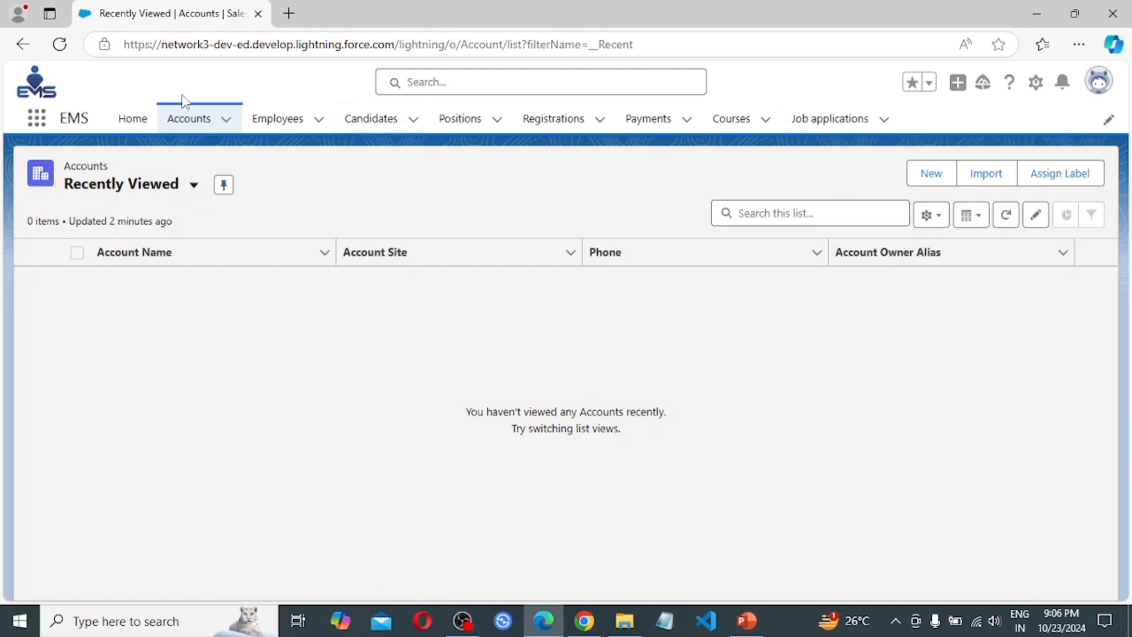
# Create and save a new account named 'Sales Team'
pyautogui.click(937, 180)
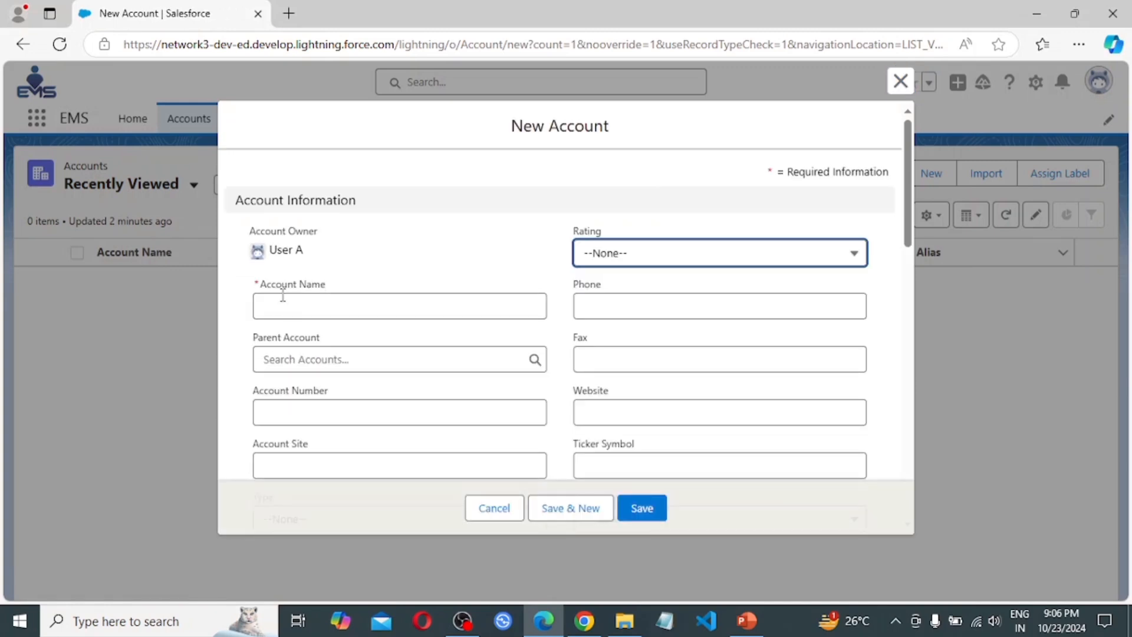
pyautogui.click(282, 296)
pyautogui.write('S')
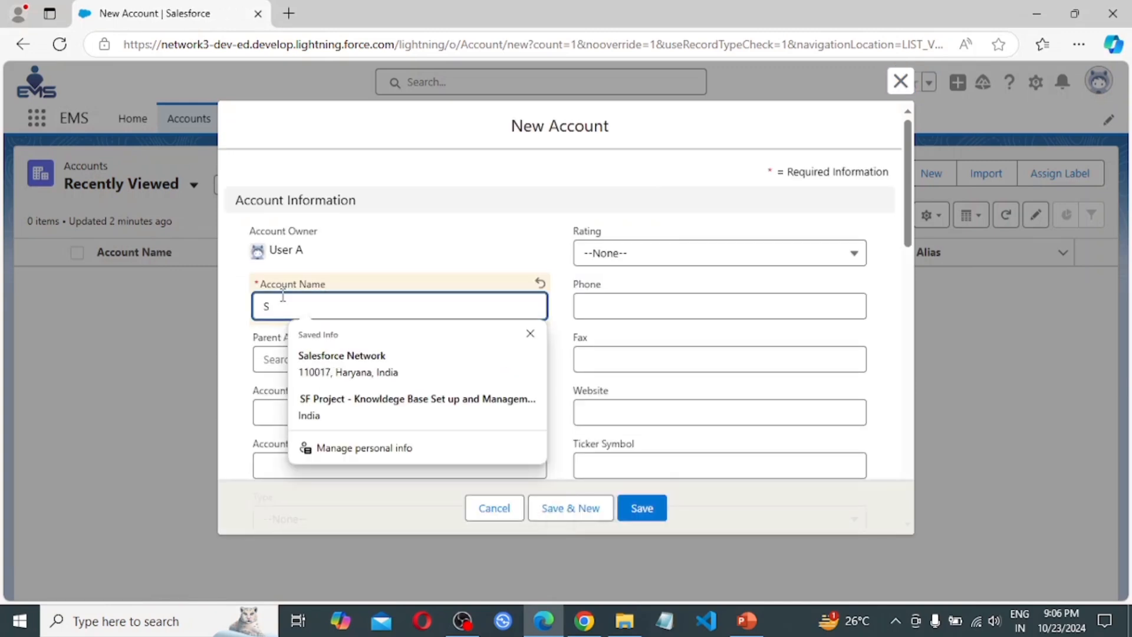
pyautogui.write('a')
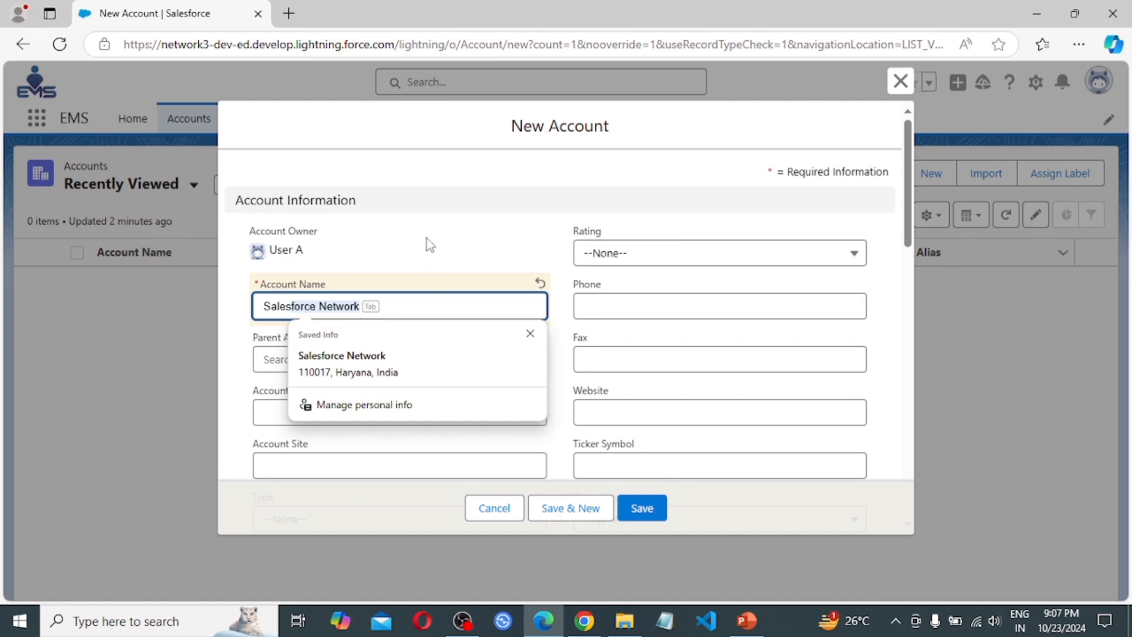
pyautogui.write('les')
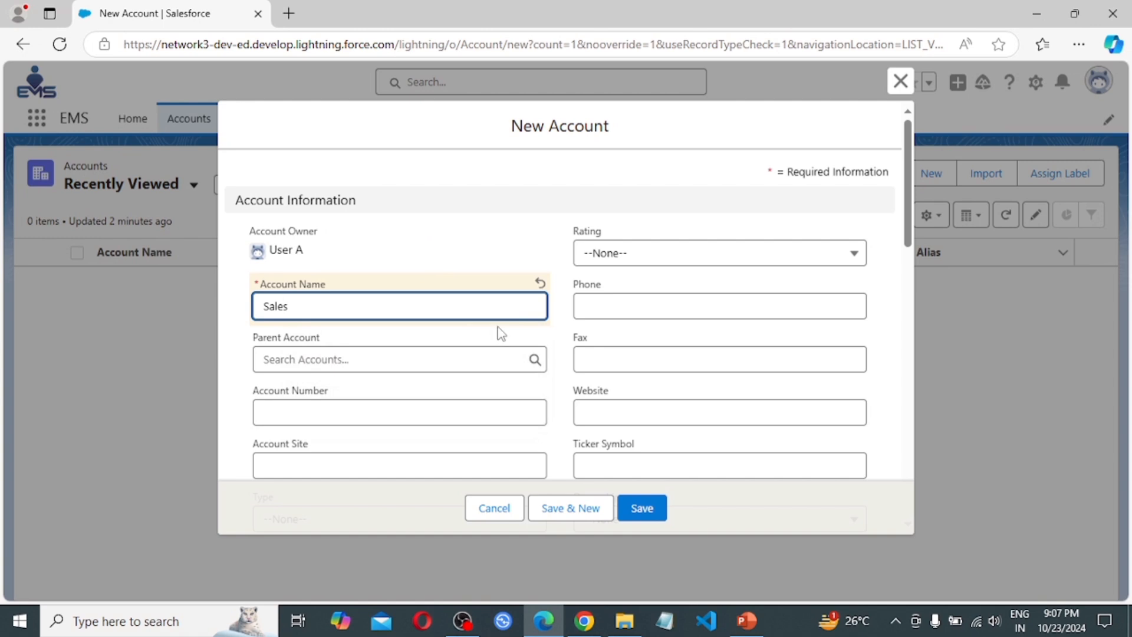
pyautogui.write(' Team')
pyautogui.click(644, 507)
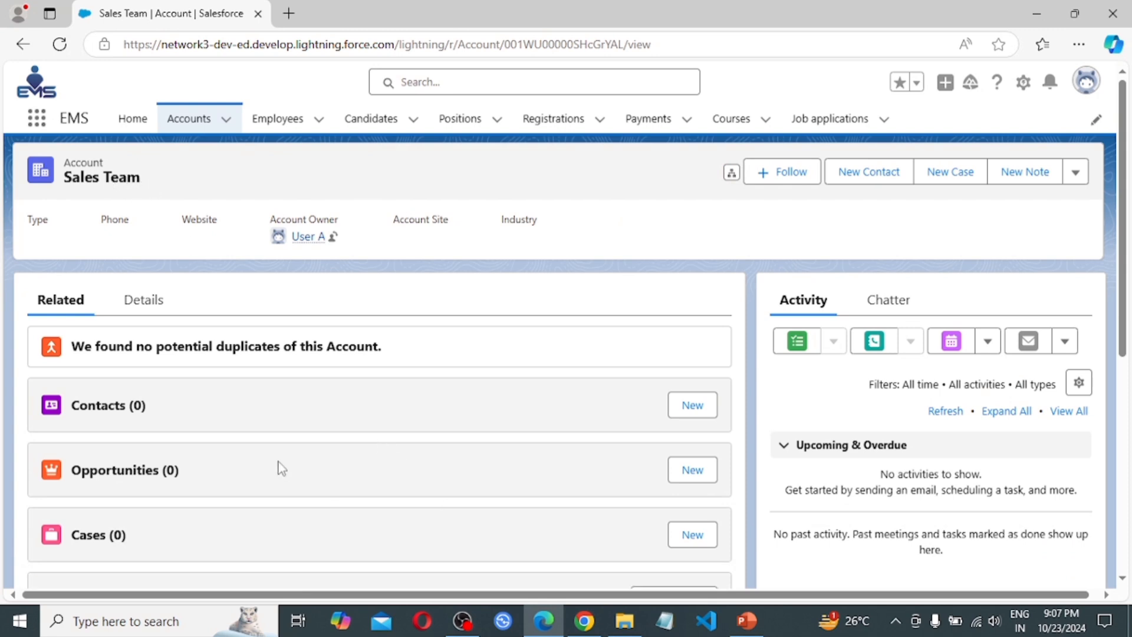
# Show the Sales Team account's Details and dismiss the 'Try Out the Compact Setting' tip
pyautogui.click(144, 299)
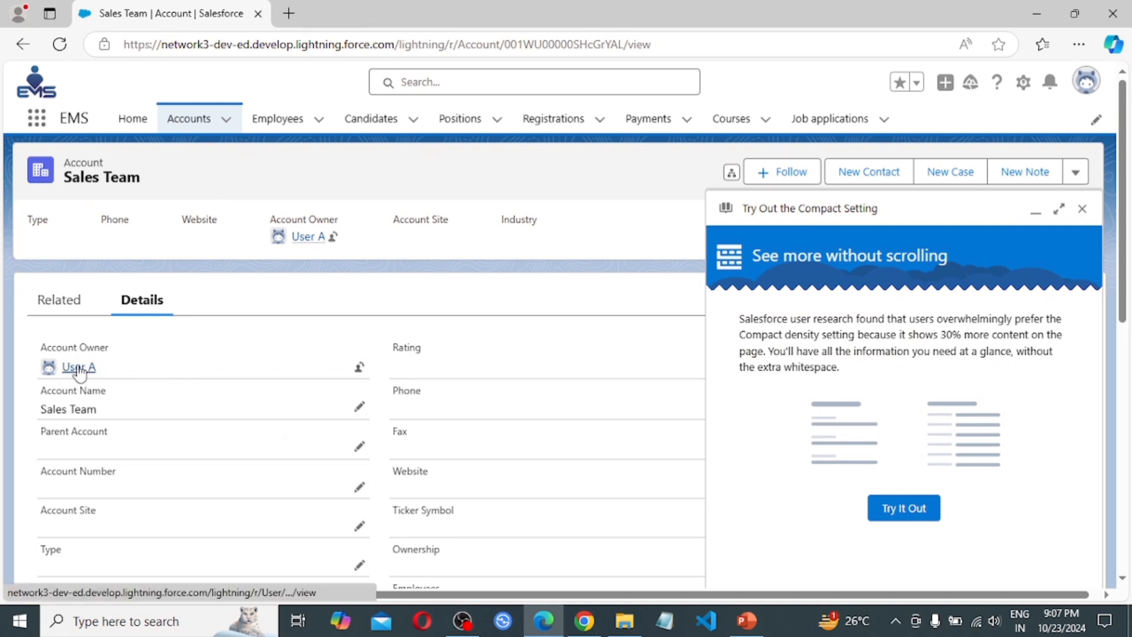
pyautogui.moveTo(96, 377)
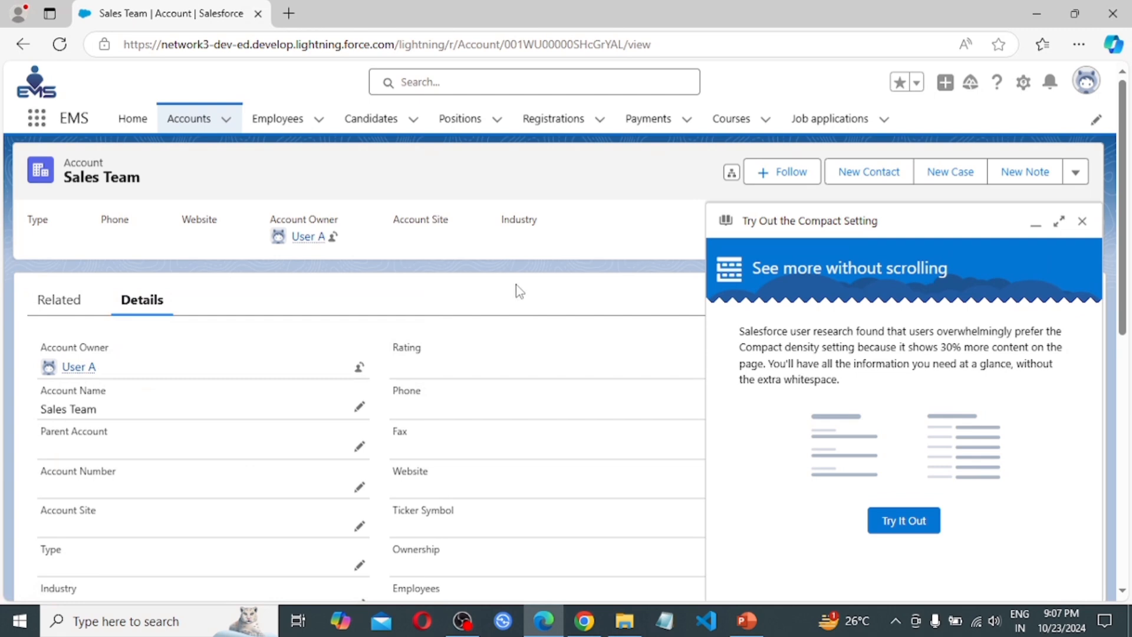
pyautogui.click(1082, 221)
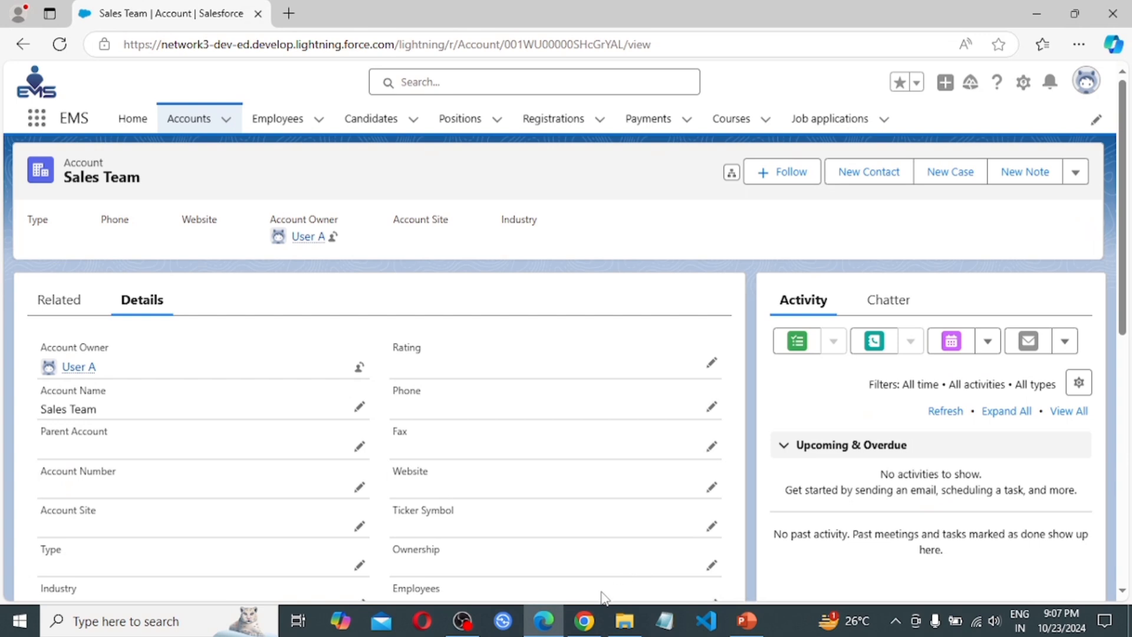
# Open a new Chrome incognito window at login.salesforce.com
pyautogui.click(584, 620)
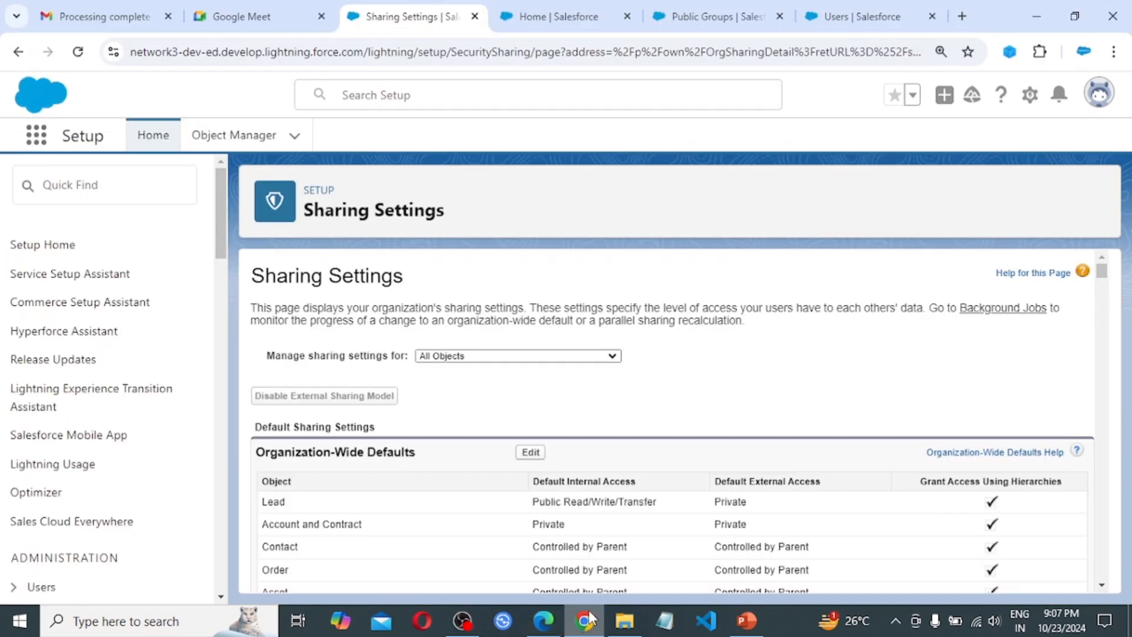
pyautogui.click(1114, 52)
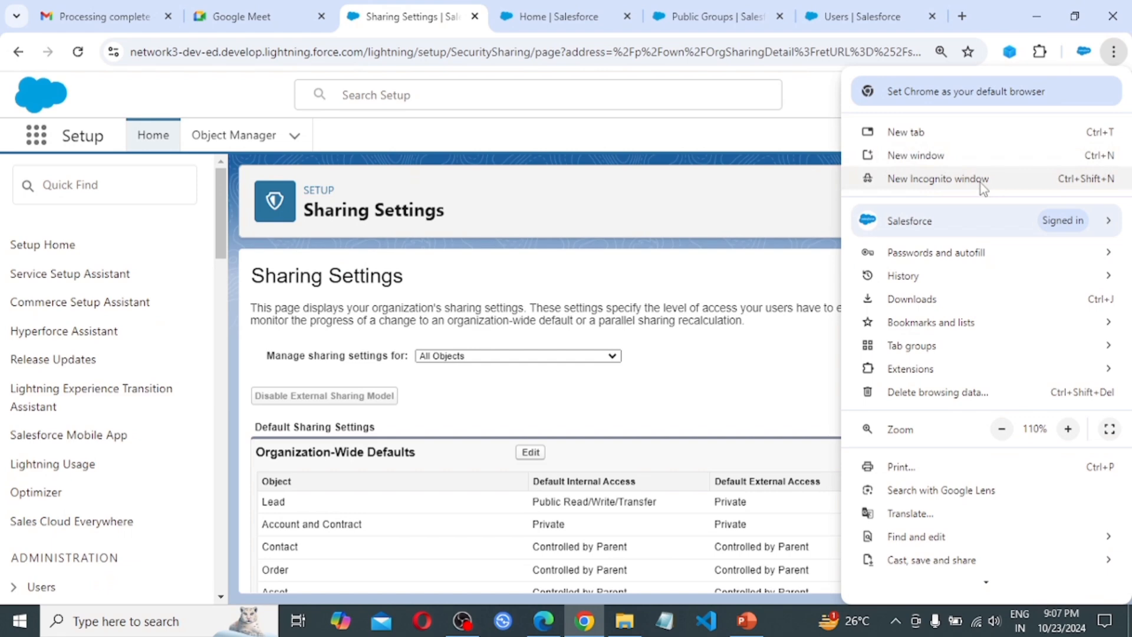
pyautogui.click(981, 183)
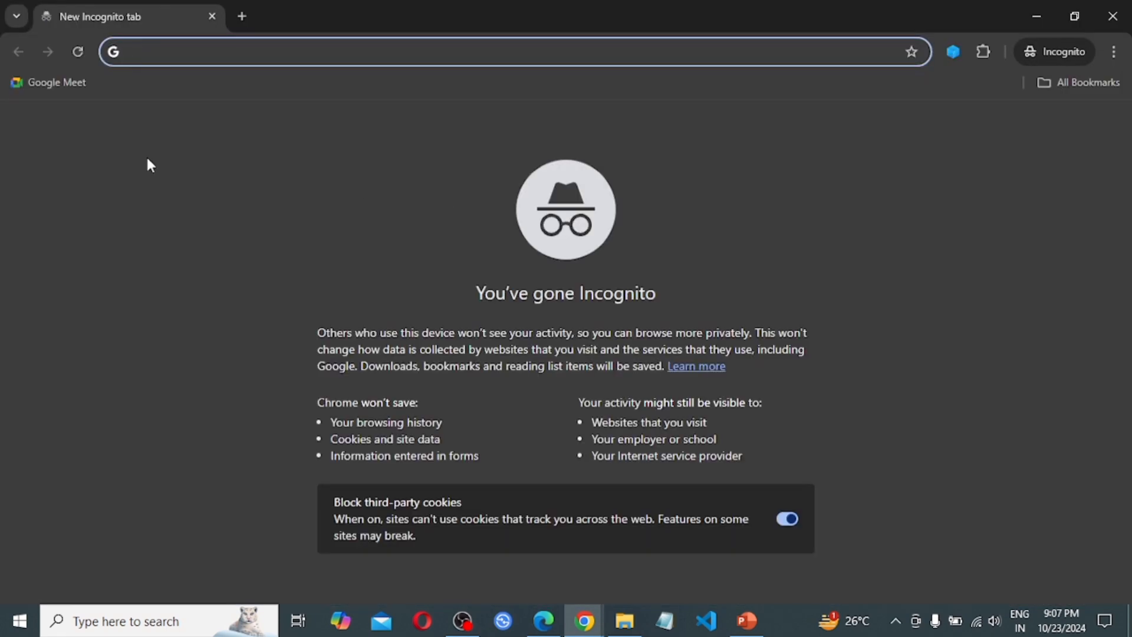
pyautogui.write('lo')
pyautogui.press('Return')
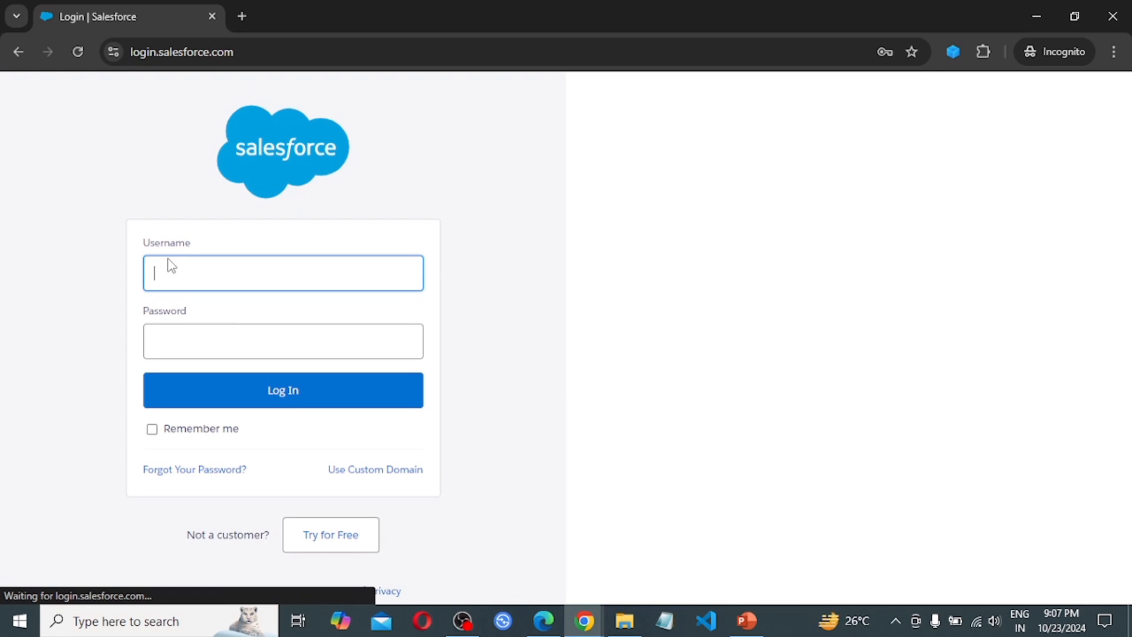
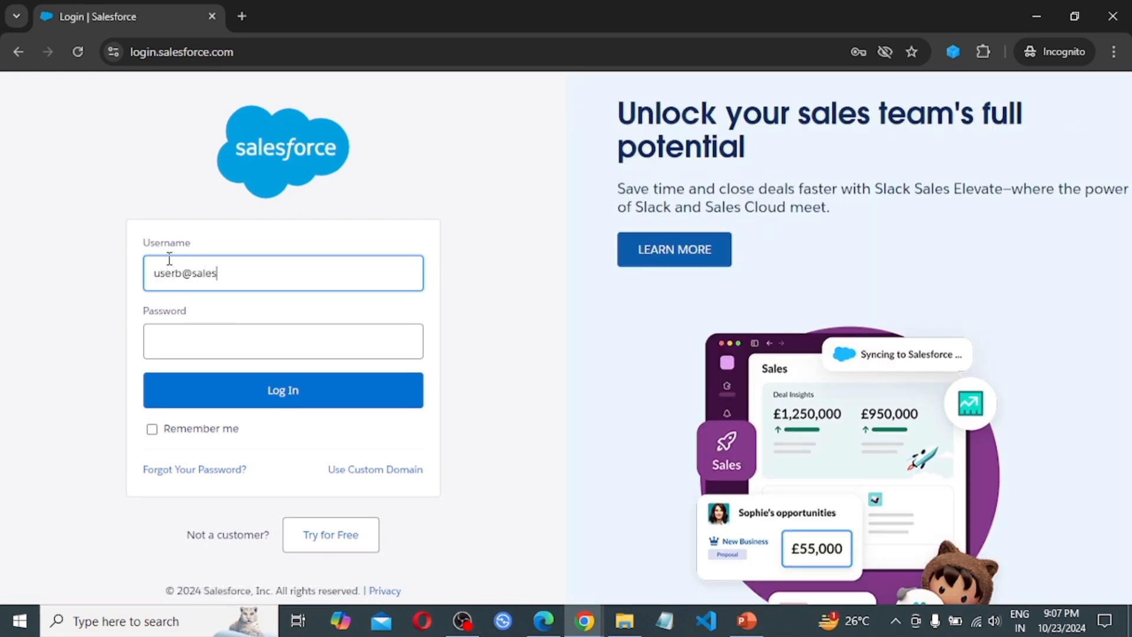
# Sign in with User B's username and password
pyautogui.press('Tab')
pyautogui.write('••••••••')
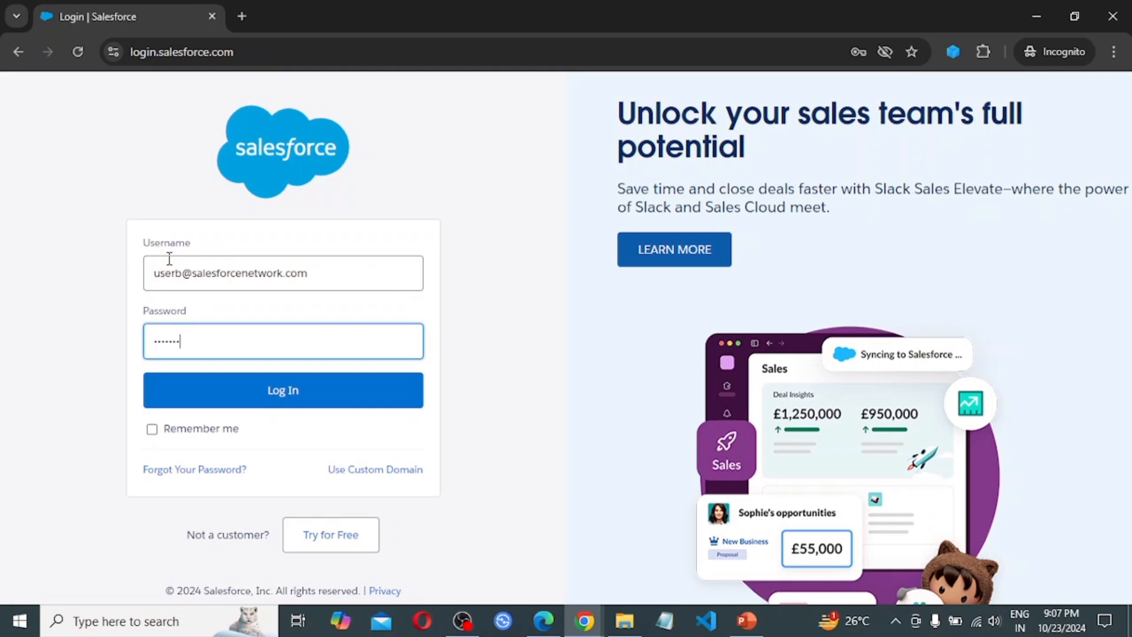
pyautogui.click(285, 391)
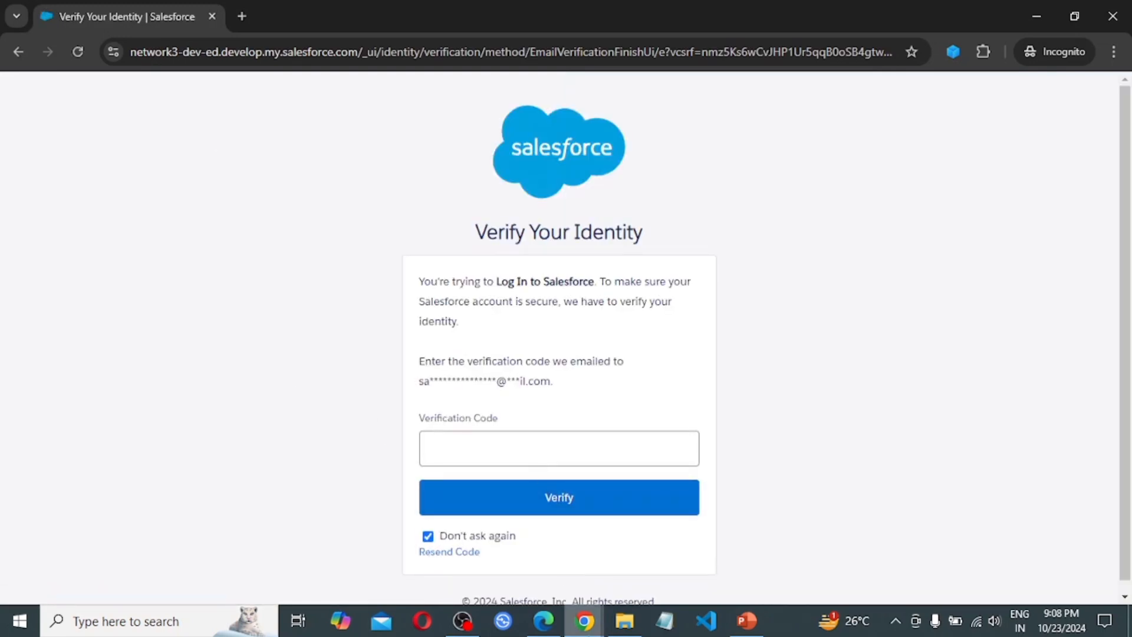
# Bring the admin's Sharing Settings window back to the front
pyautogui.click(585, 625)
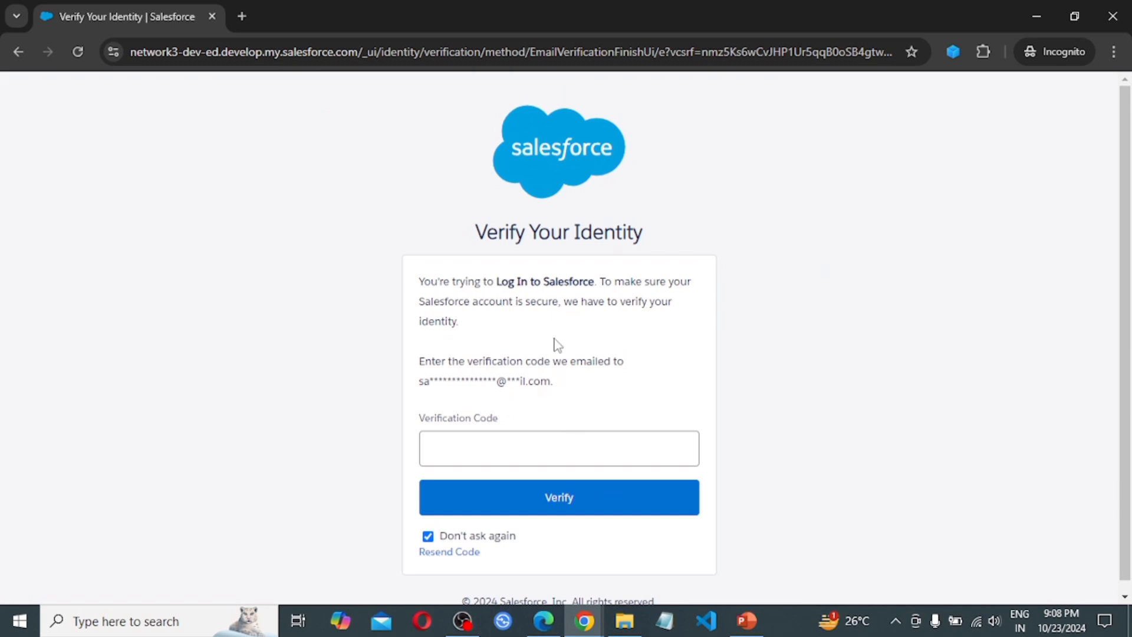
pyautogui.click(584, 621)
pyautogui.click(495, 551)
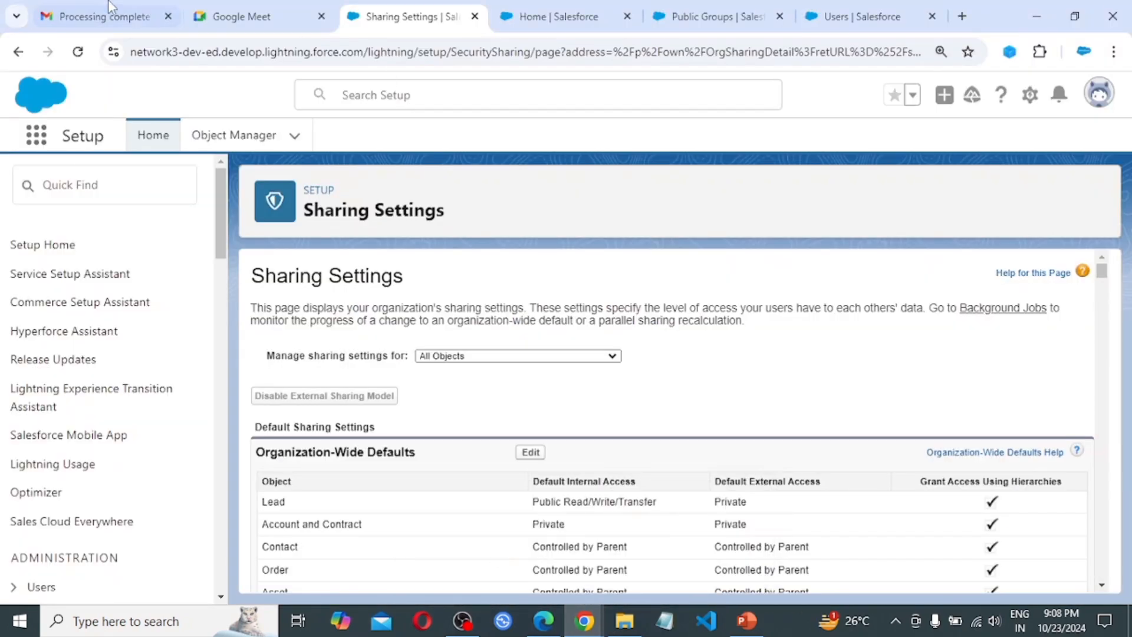
# Copy User B's code from the 'Verify your identity in Salesforce' email and return to the verification page
pyautogui.click(101, 14)
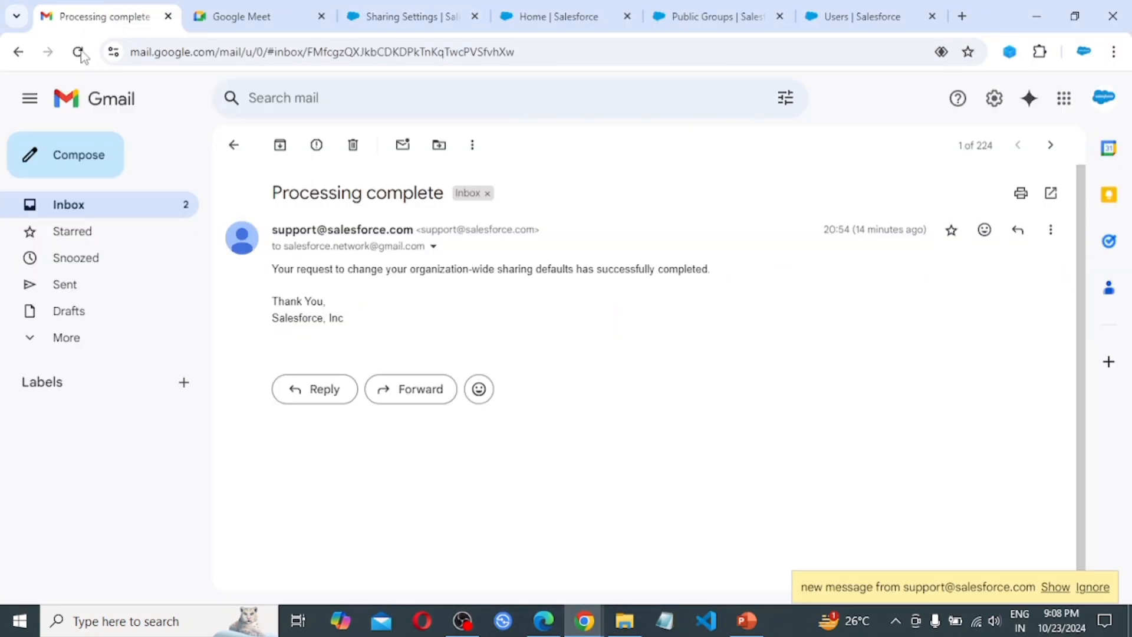
pyautogui.click(72, 207)
pyautogui.click(495, 229)
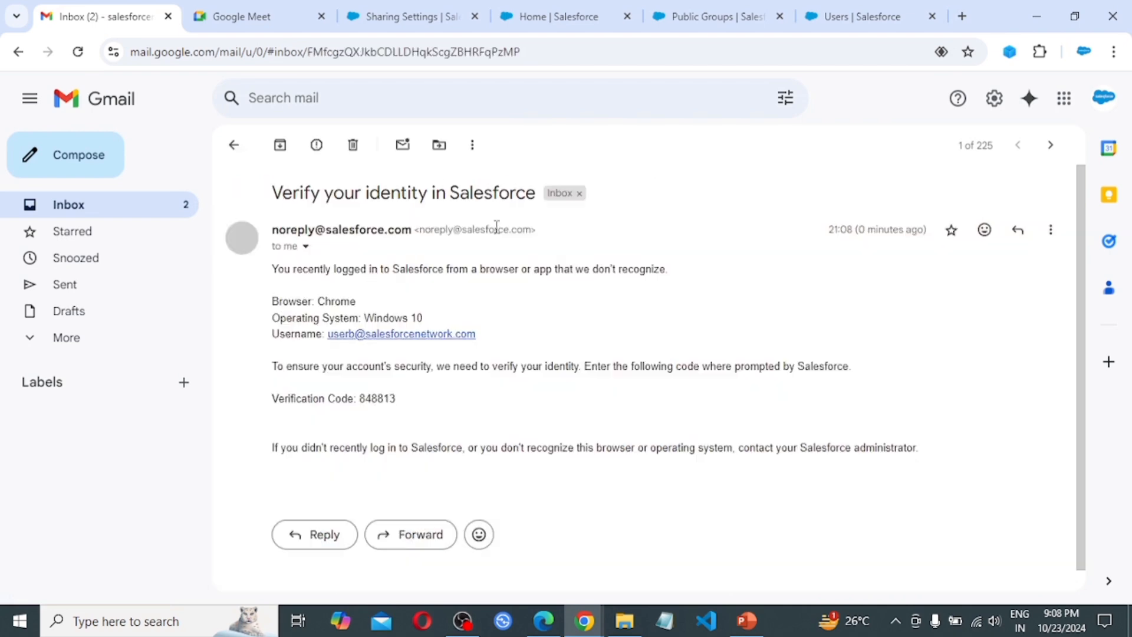
pyautogui.doubleClick(386, 398)
pyautogui.hotkey('ctrl', 'c')
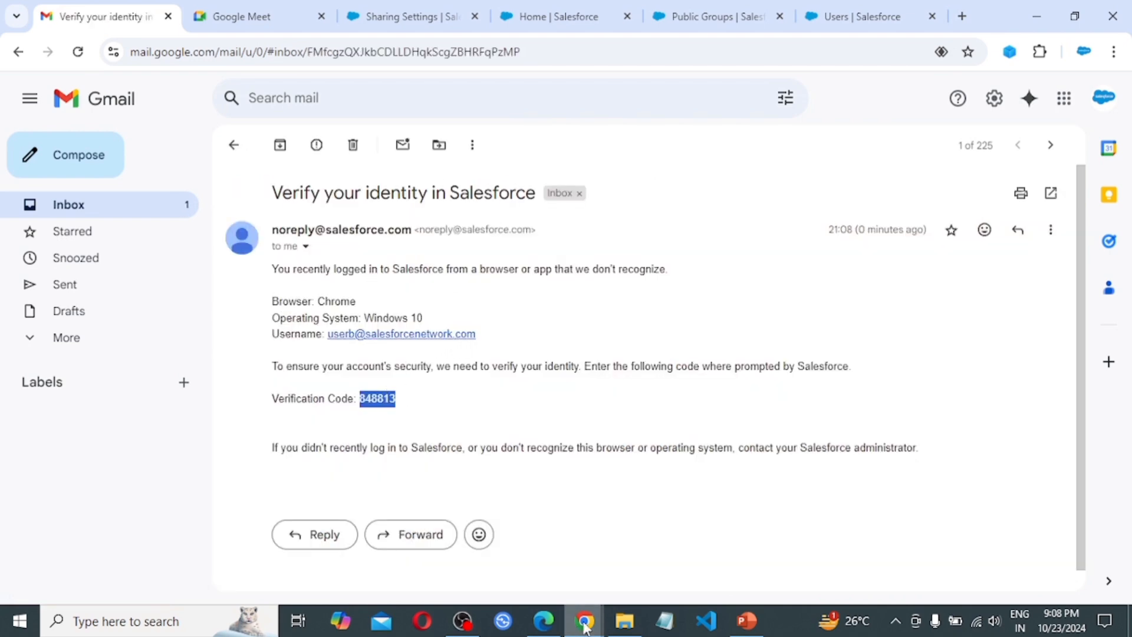
pyautogui.moveTo(583, 625)
pyautogui.click(670, 548)
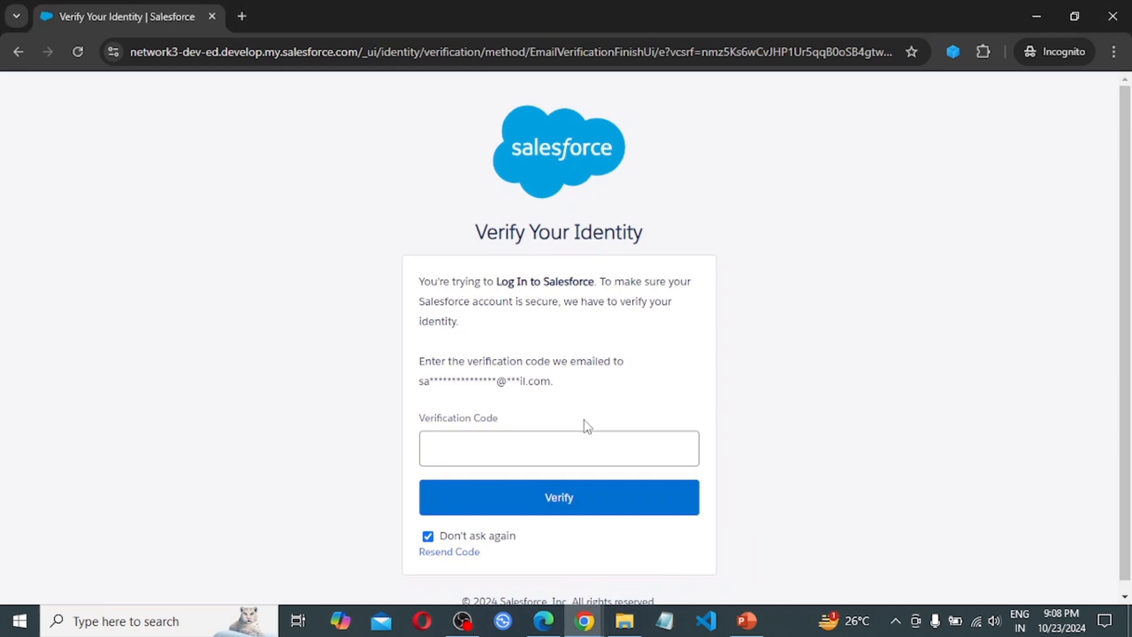
# Paste the emailed code and verify to finish User B's sign-in
pyautogui.click(498, 443)
pyautogui.hotkey('ctrl', 'v')
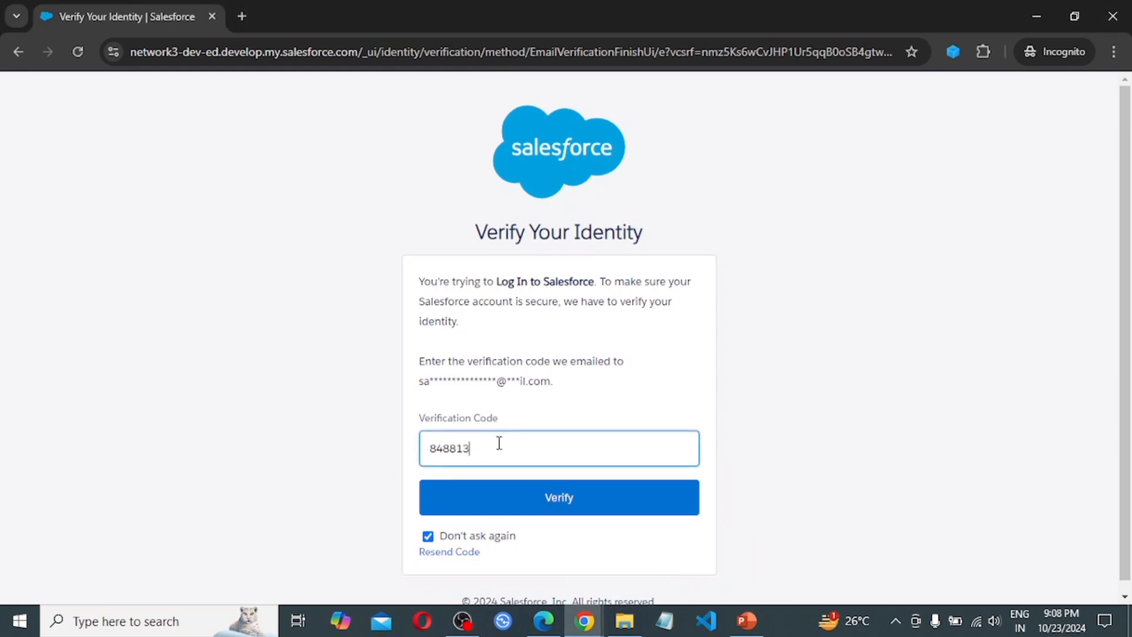
pyautogui.click(571, 500)
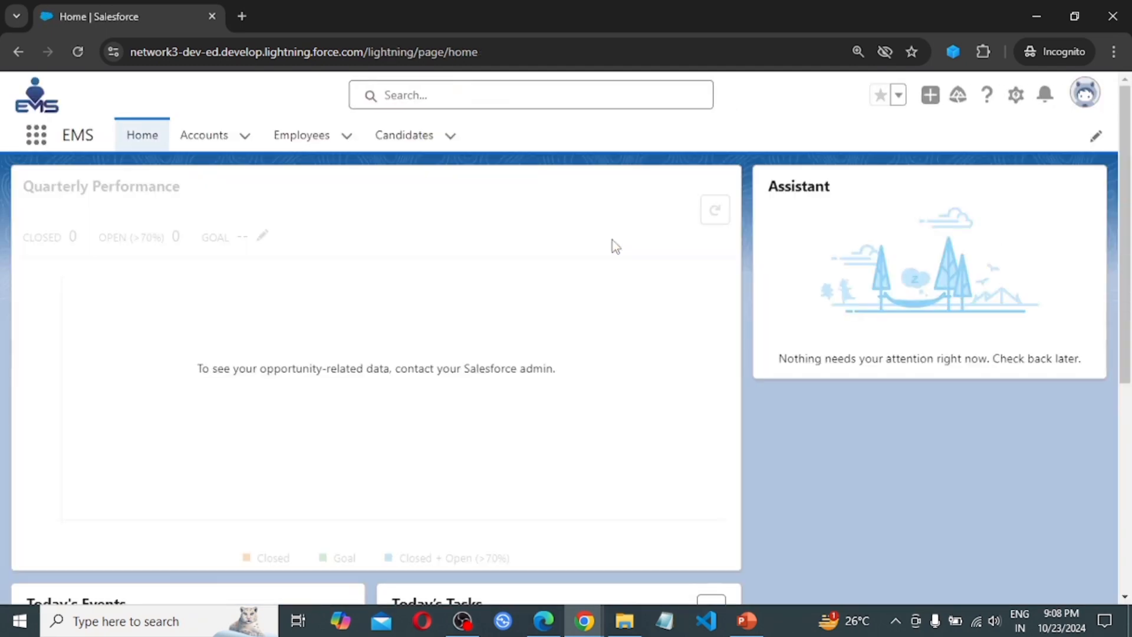
# Go to Accounts, dismiss the list view tip, and show the available list views
pyautogui.click(215, 137)
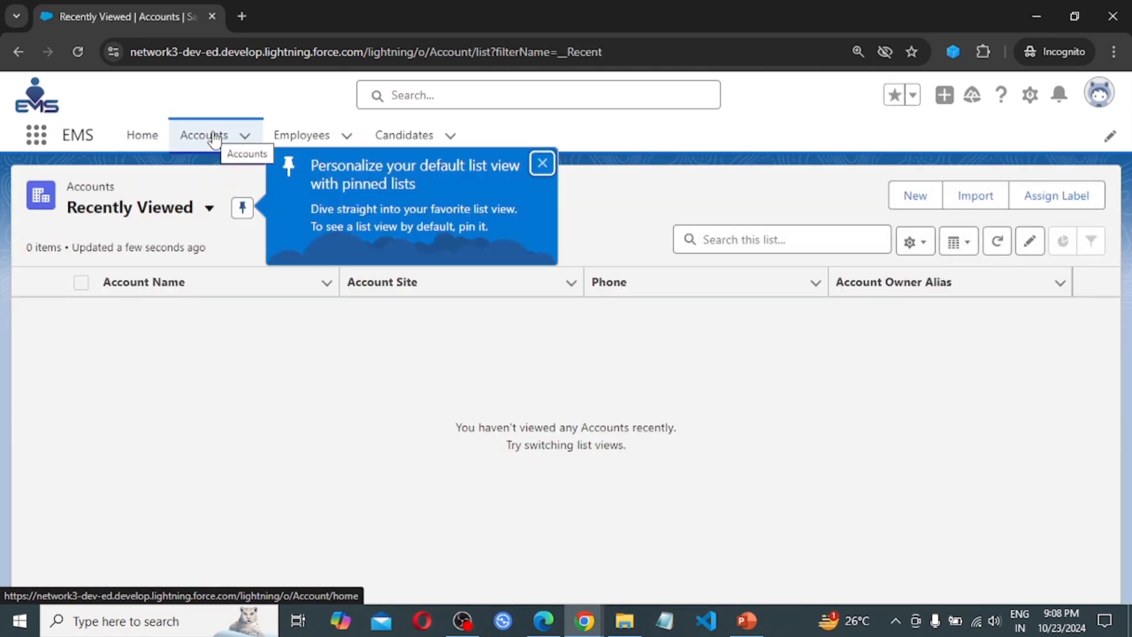
pyautogui.click(545, 168)
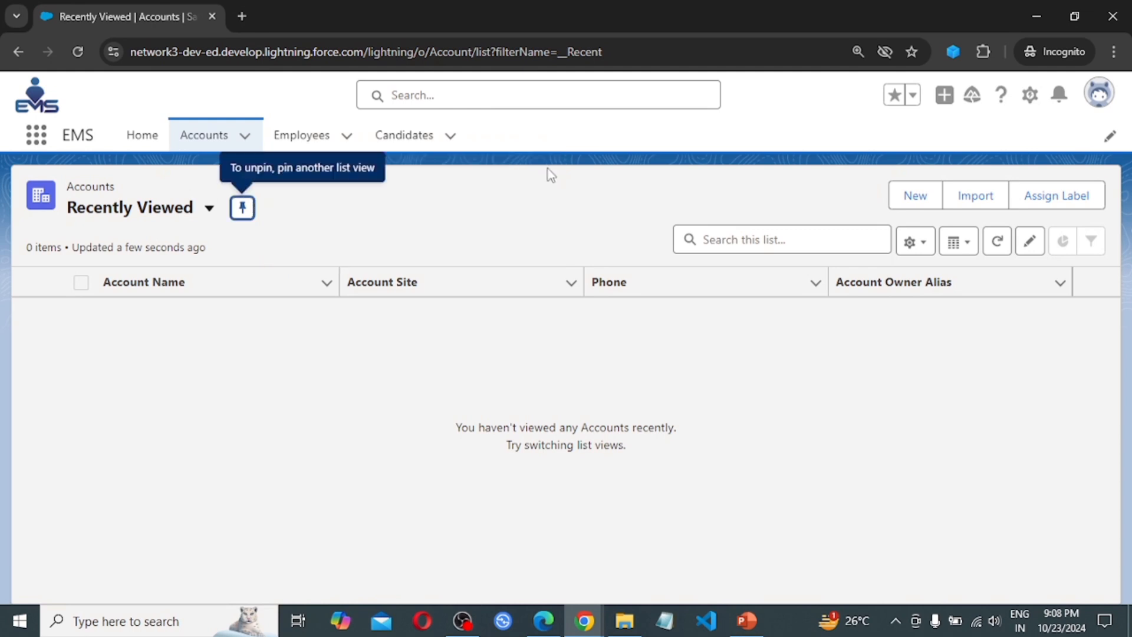
pyautogui.click(209, 210)
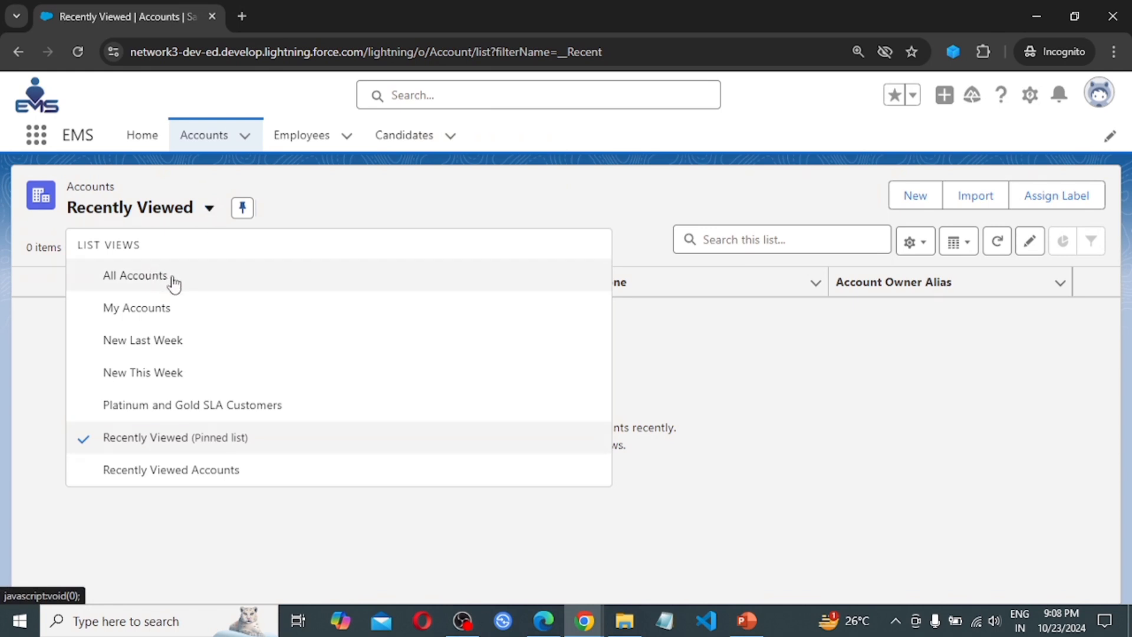
# Show the Sales Team account under All Accounts, confirm User B is signed in, then return to PowerPoint
pyautogui.click(161, 280)
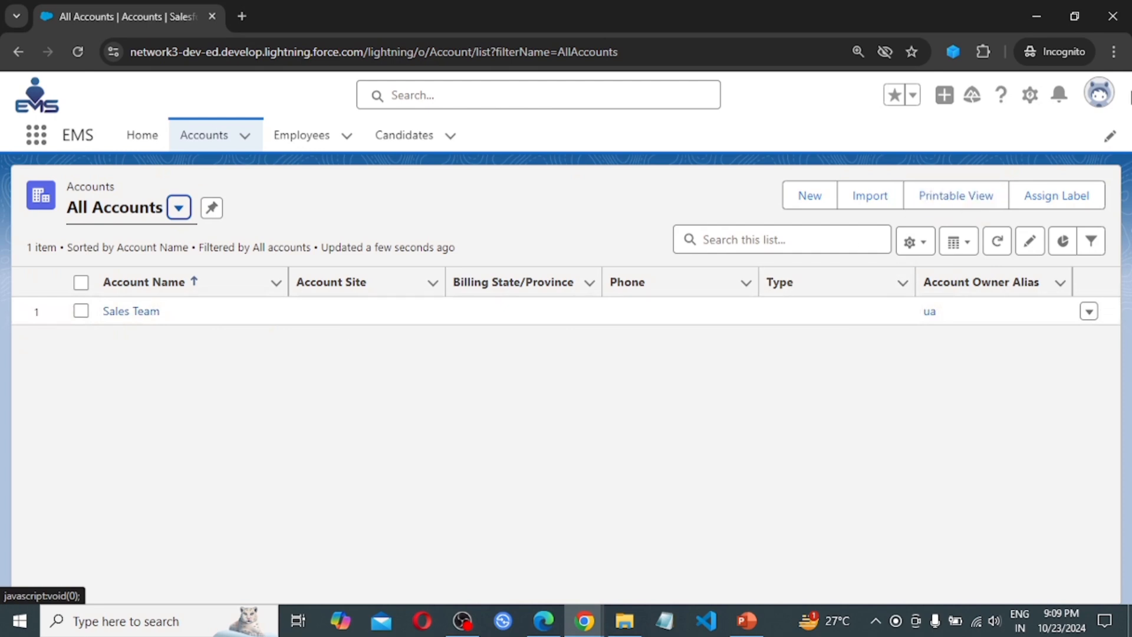
pyautogui.click(1098, 91)
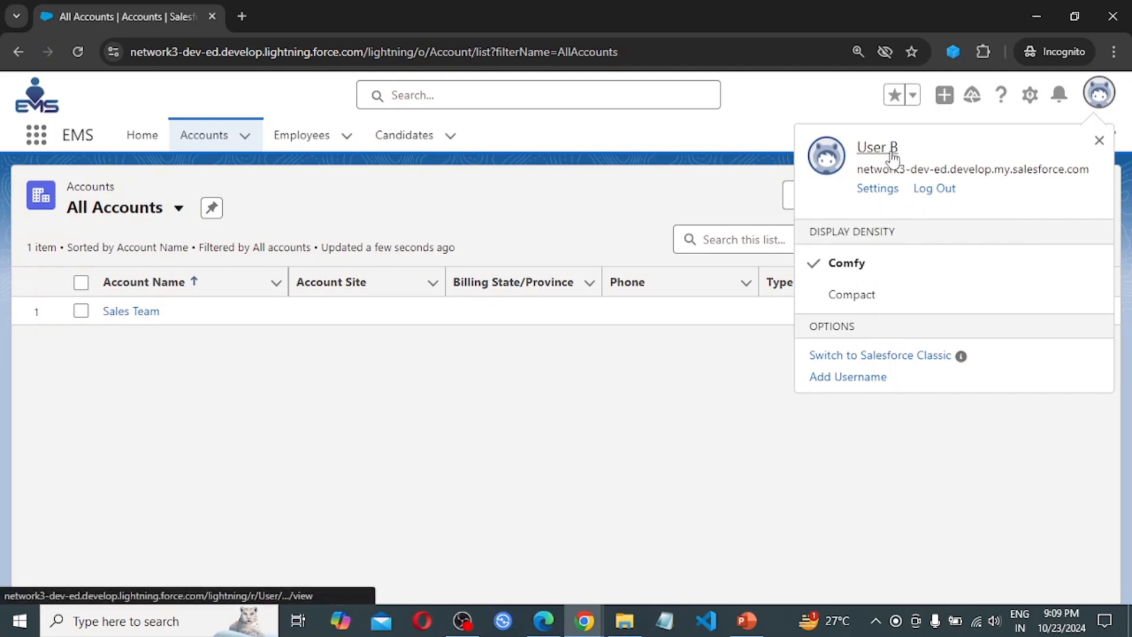
pyautogui.click(633, 431)
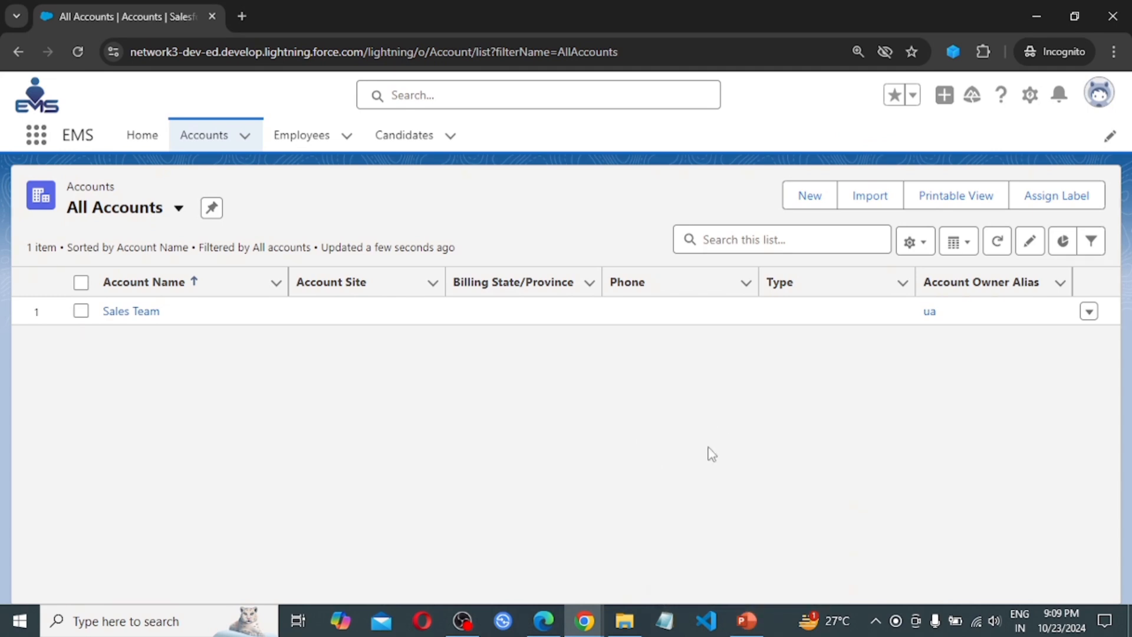
pyautogui.click(747, 620)
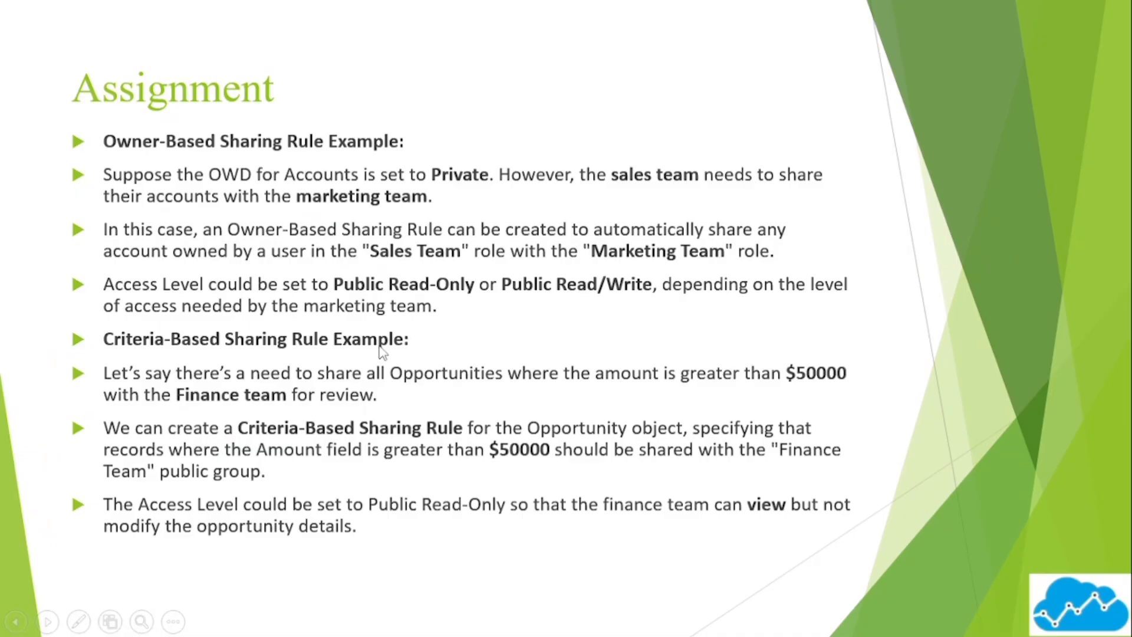
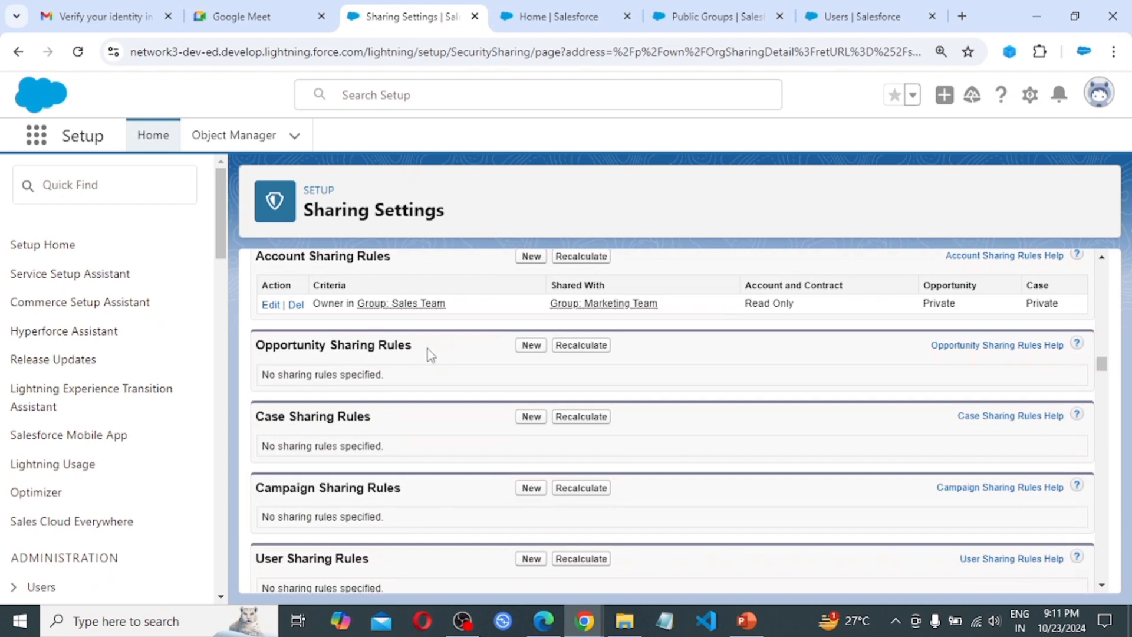
# Begin a new Opportunity sharing rule labelled 'Criteria Based Sharing', letting the rule name auto-fill to Criteria_Based_Sharing
pyautogui.scroll(1, 446, 377)
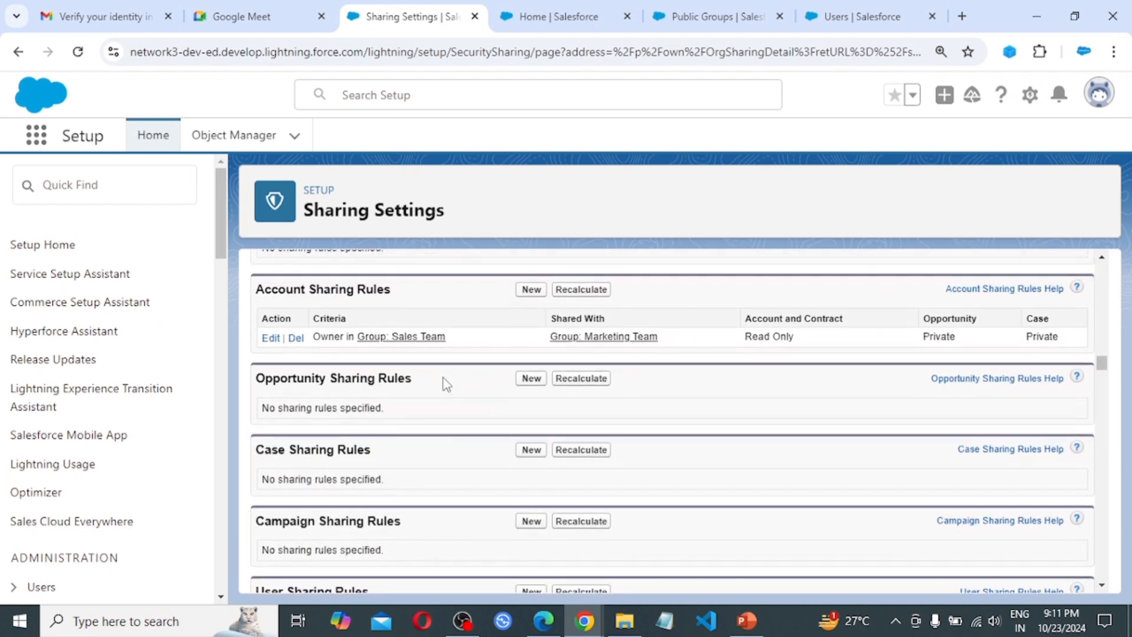
pyautogui.scroll(1, 443, 394)
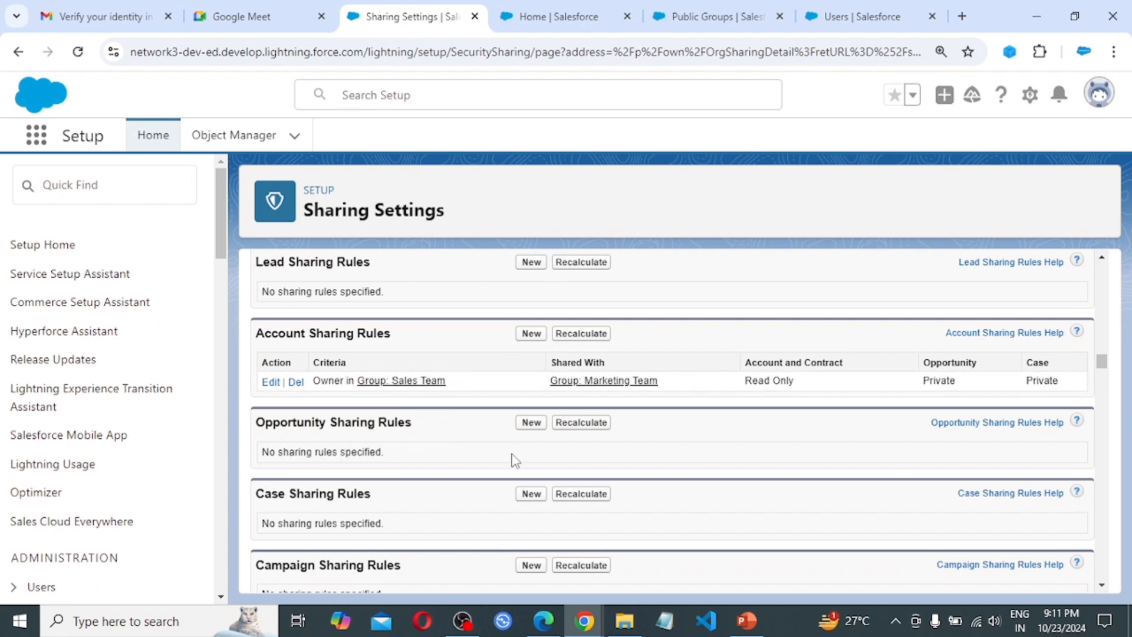
pyautogui.click(533, 426)
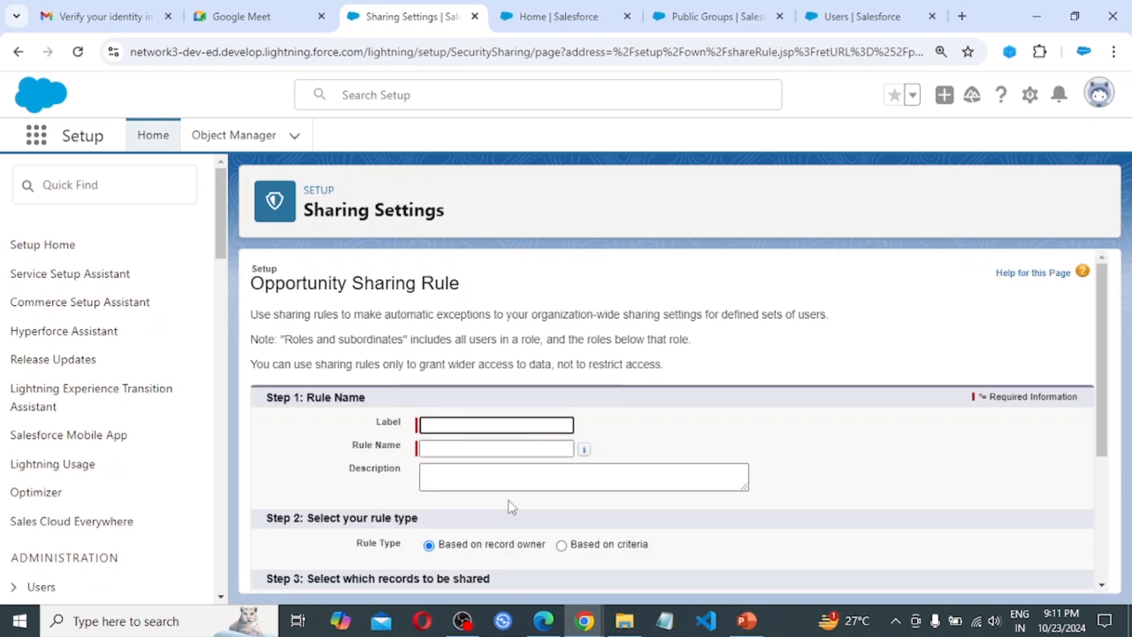
pyautogui.scroll(-1, 569, 490)
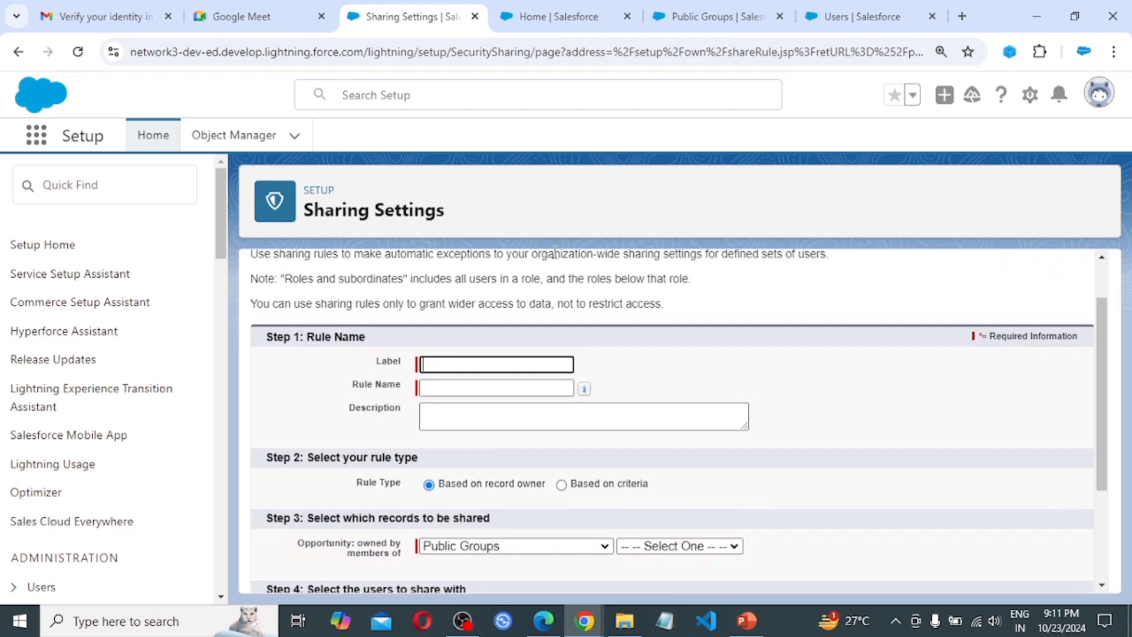
pyautogui.write('Criteria Based Sharing')
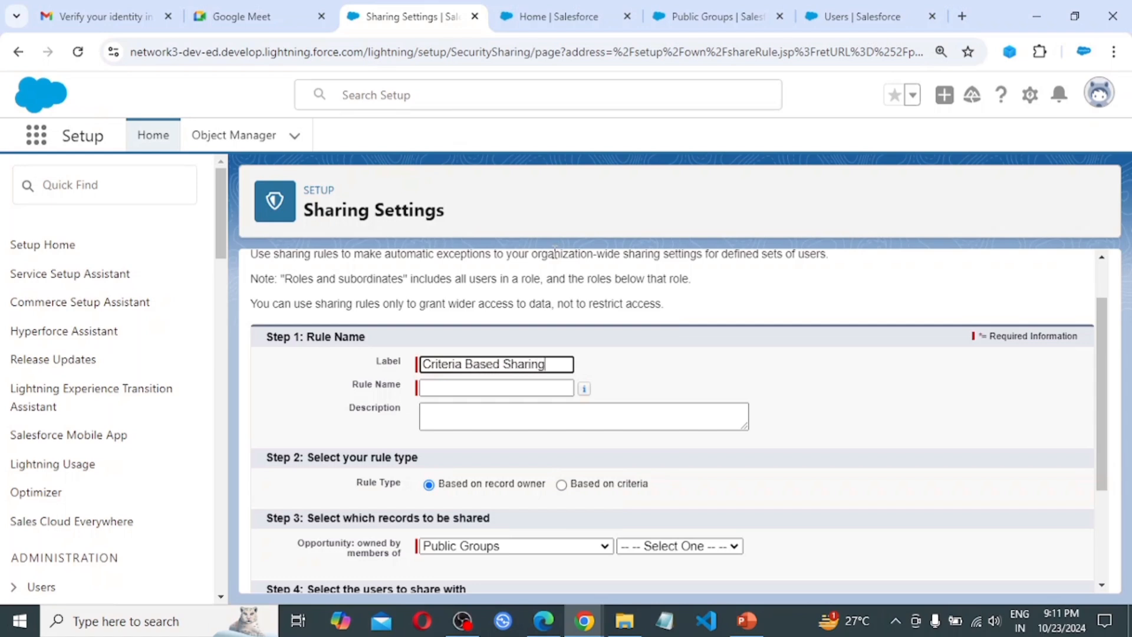
pyautogui.press('Tab')
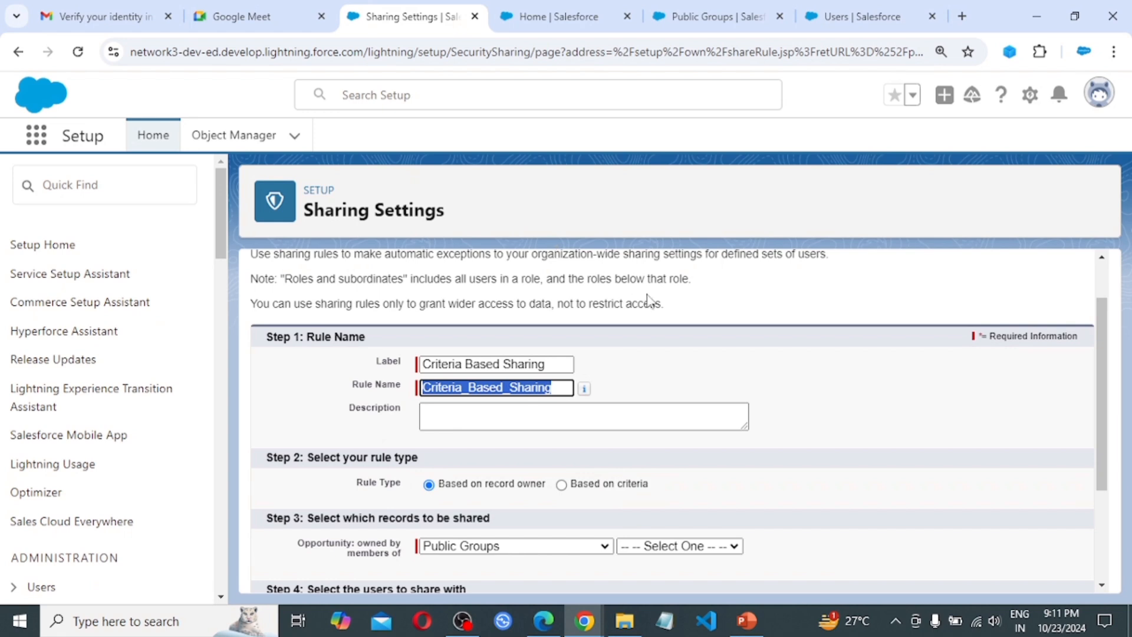
pyautogui.scroll(-1, 512, 419)
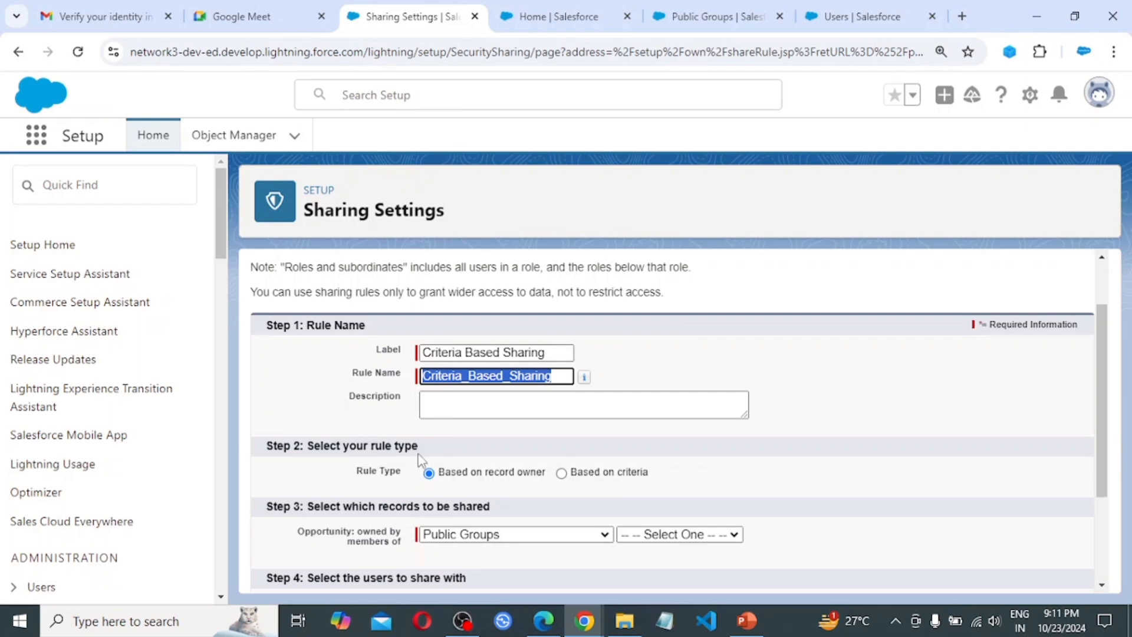
pyautogui.scroll(-1, 420, 459)
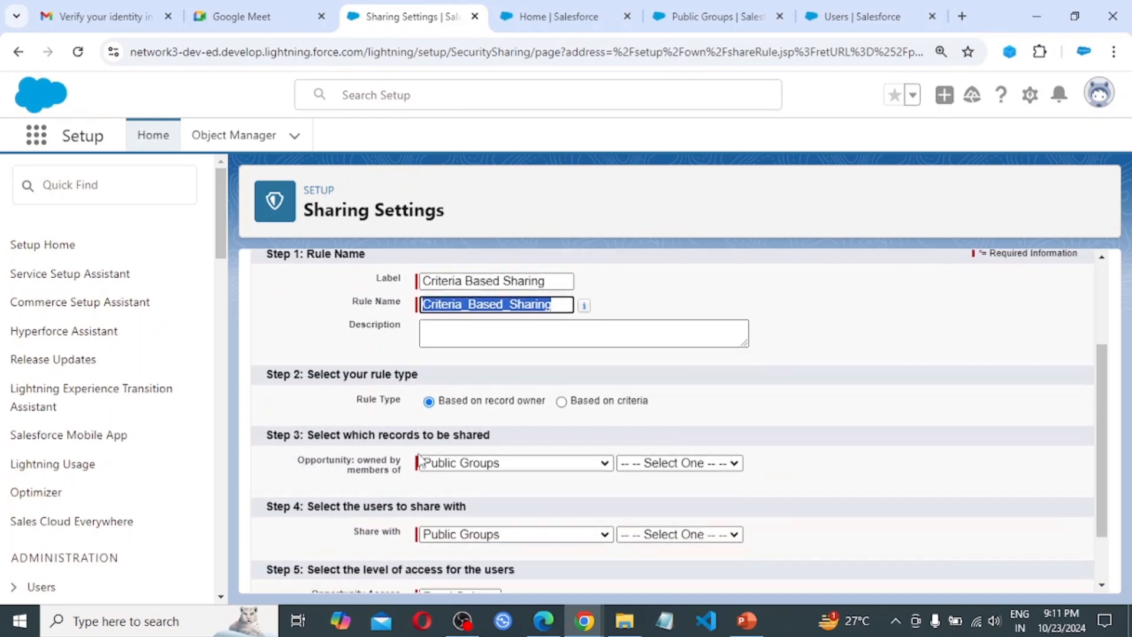
# Switch the rule to criteria-based and set the first criterion to Lead Source equals
pyautogui.click(561, 402)
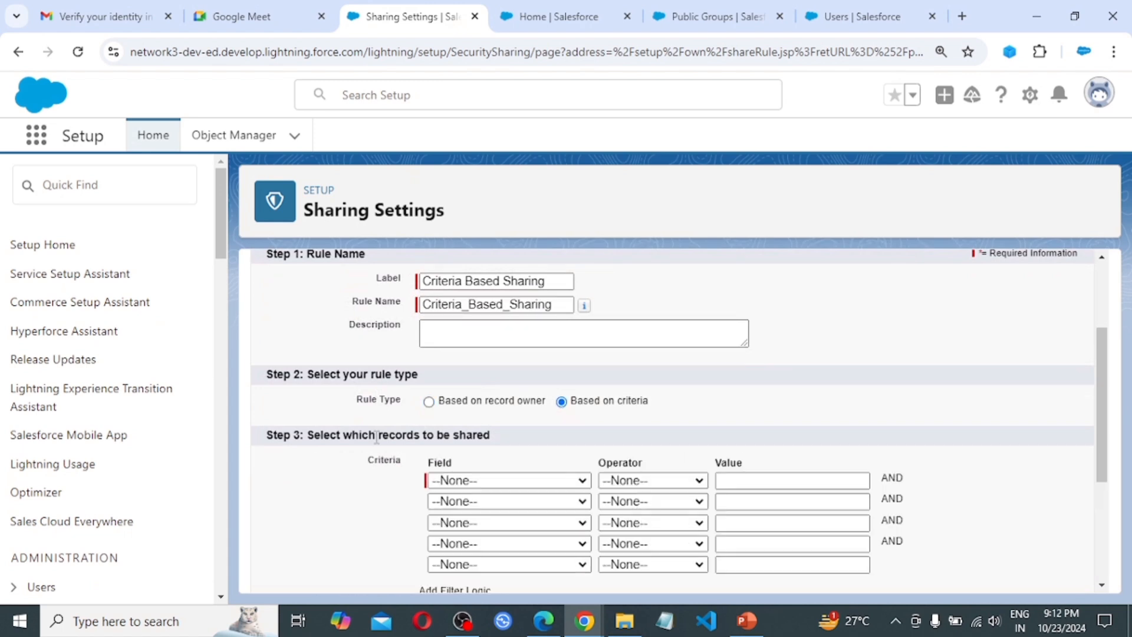
pyautogui.scroll(-2, 375, 436)
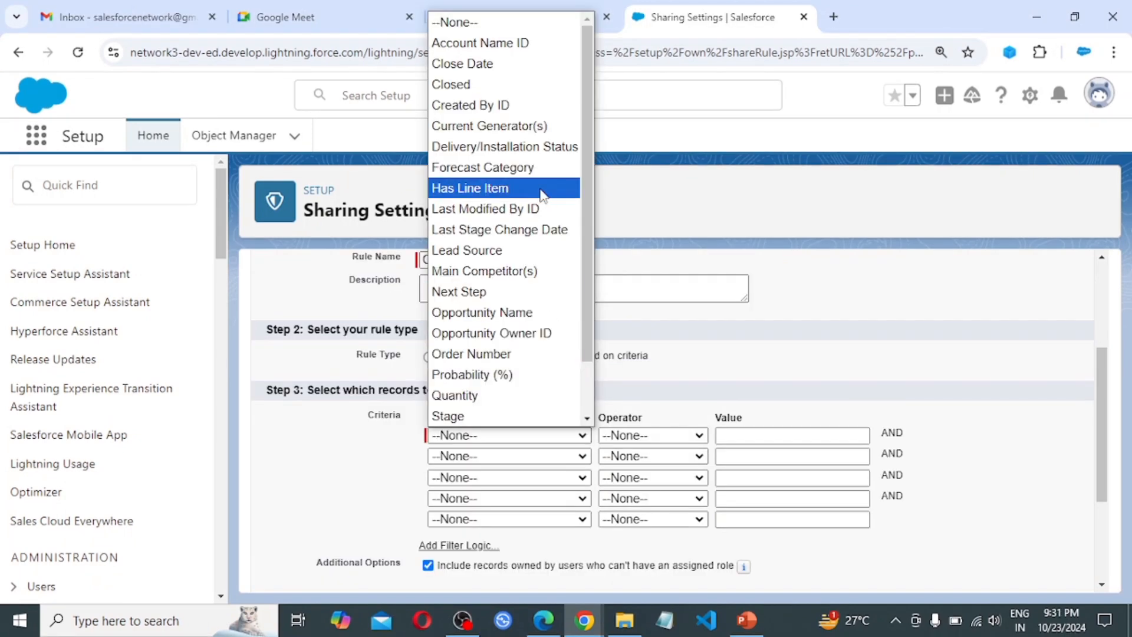
pyautogui.scroll(-1, 539, 194)
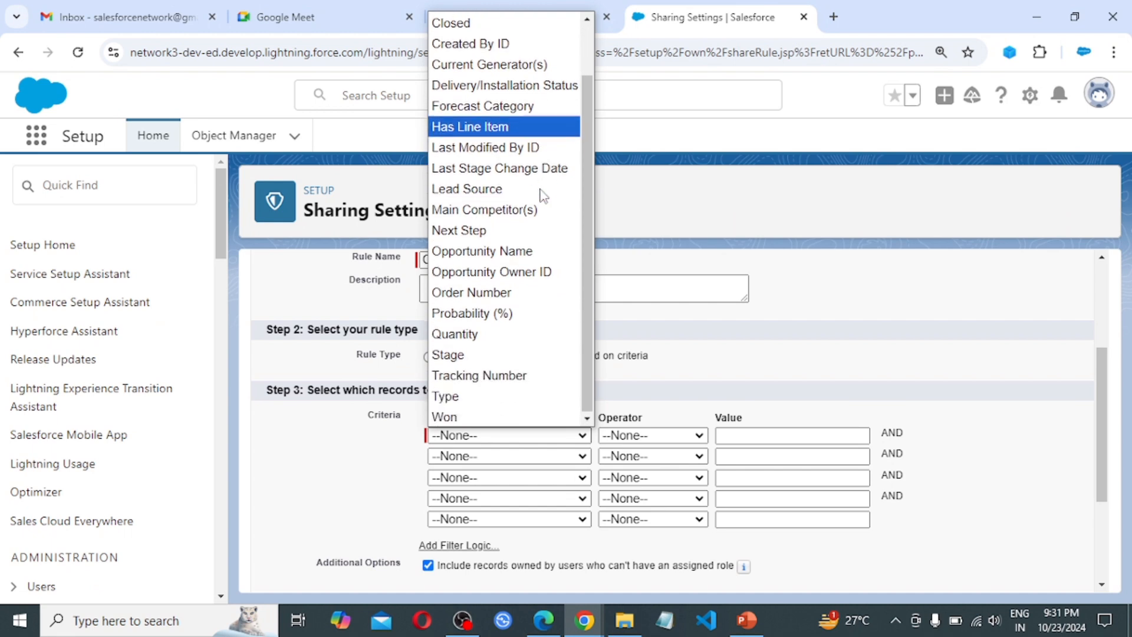
pyautogui.scroll(1, 538, 192)
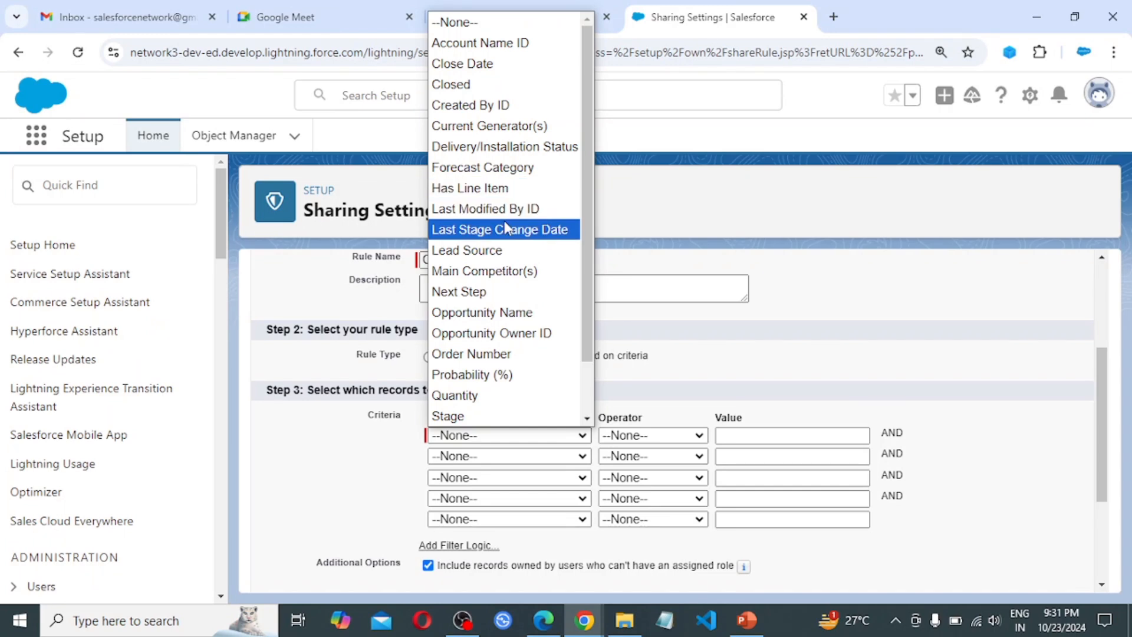
pyautogui.scroll(-1, 507, 354)
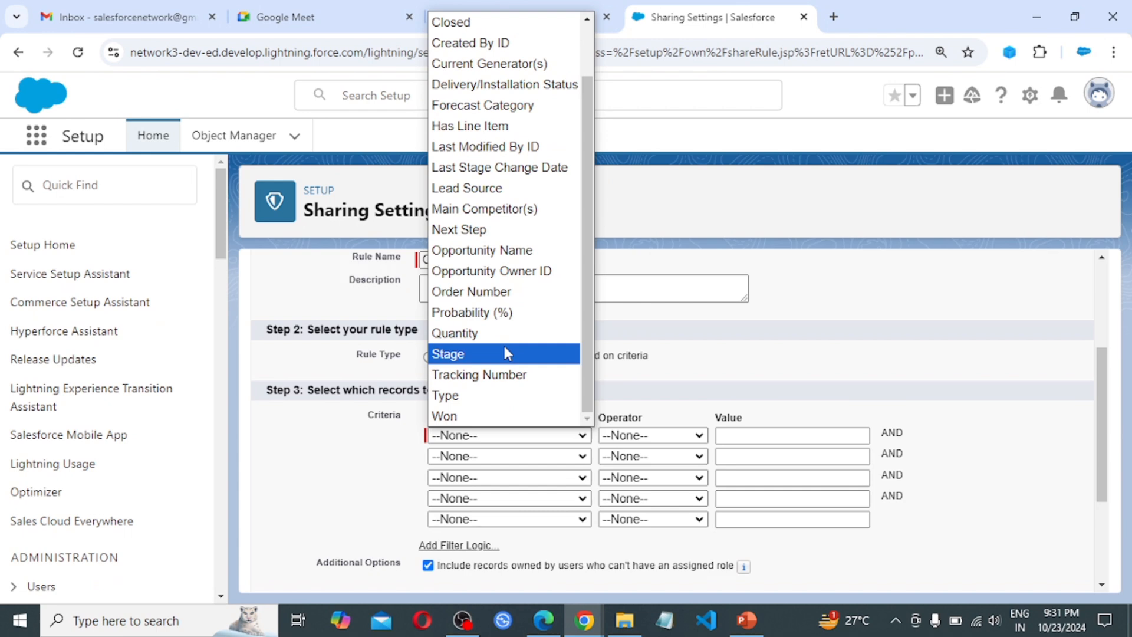
pyautogui.scroll(1, 505, 348)
pyautogui.click(492, 233)
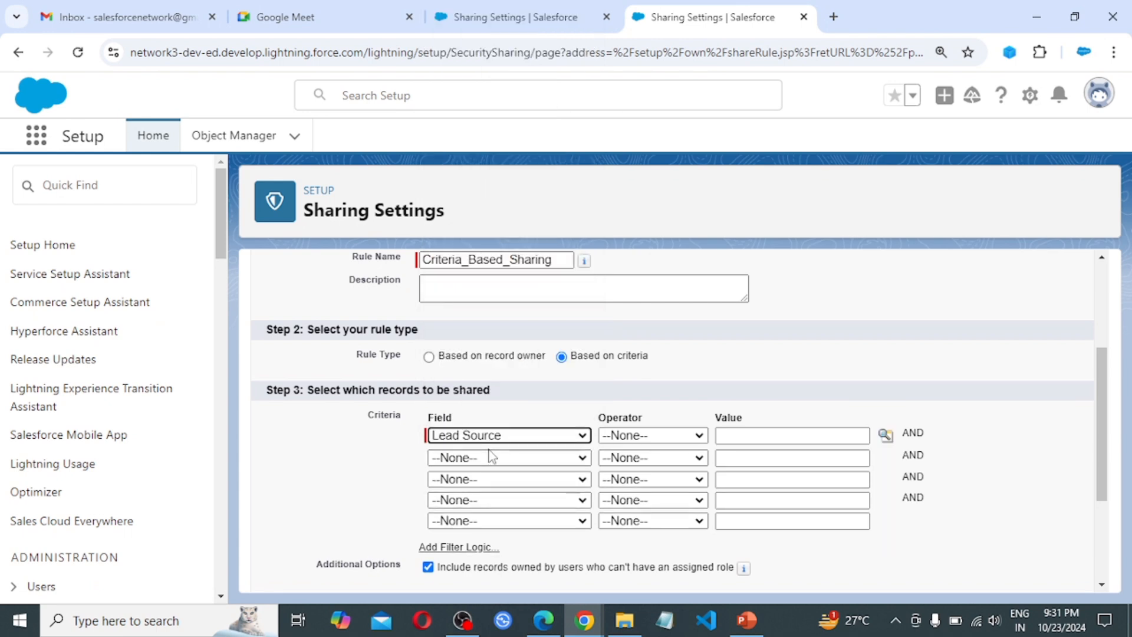
pyautogui.click(650, 441)
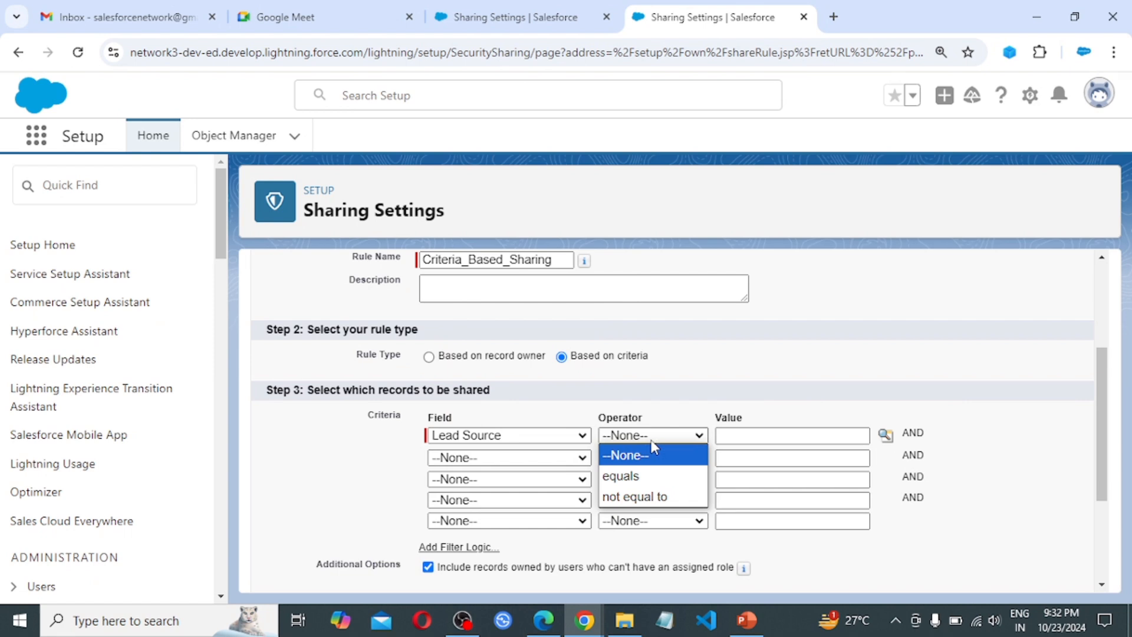
pyautogui.click(623, 475)
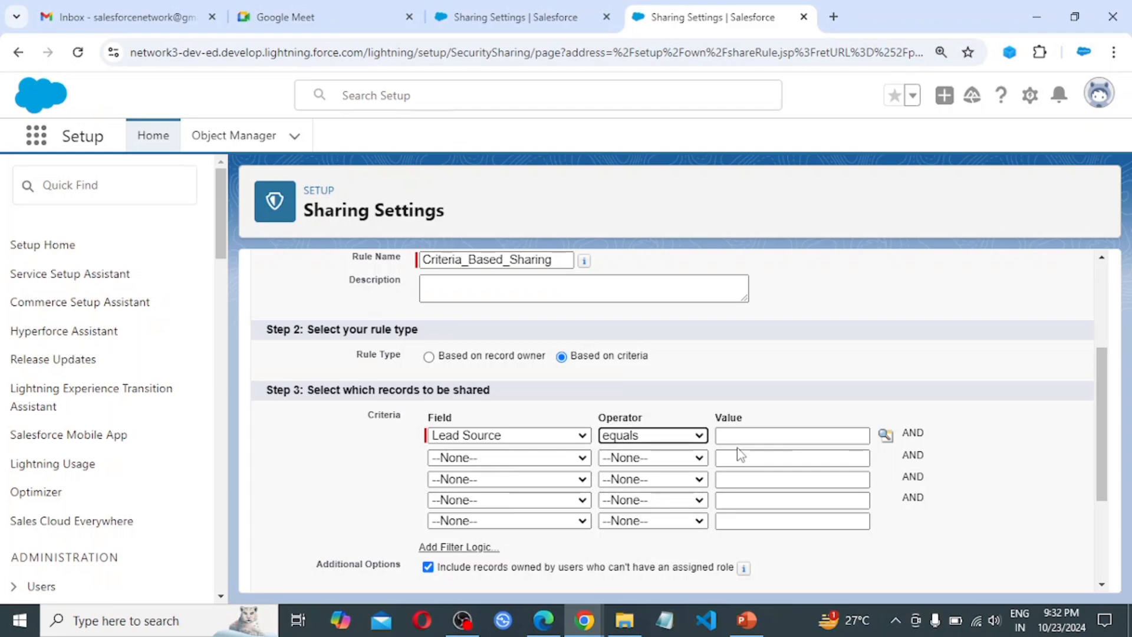
# Set the criterion value to Web and share matching opportunities with the Finance Team public group
pyautogui.click(886, 435)
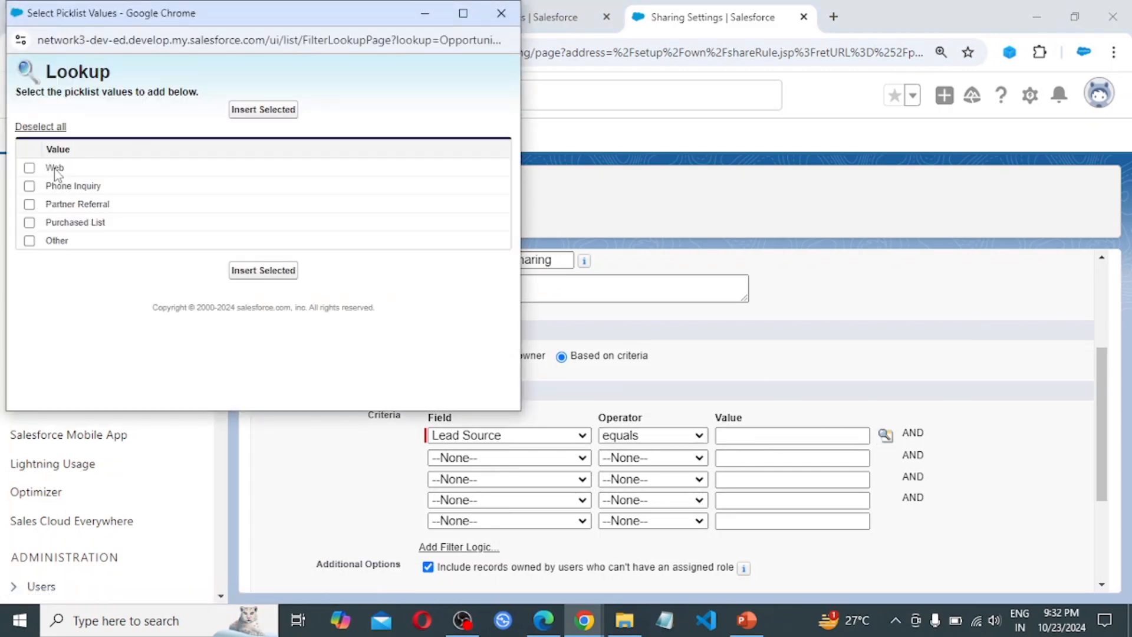
pyautogui.click(55, 169)
pyautogui.click(263, 271)
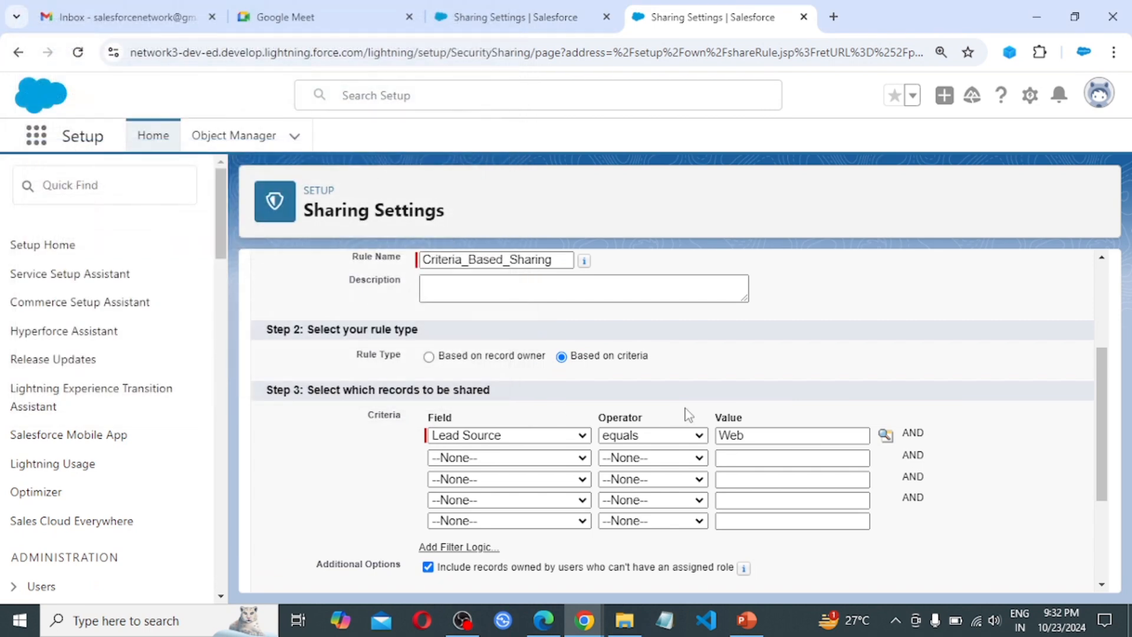
pyautogui.scroll(-3, 816, 467)
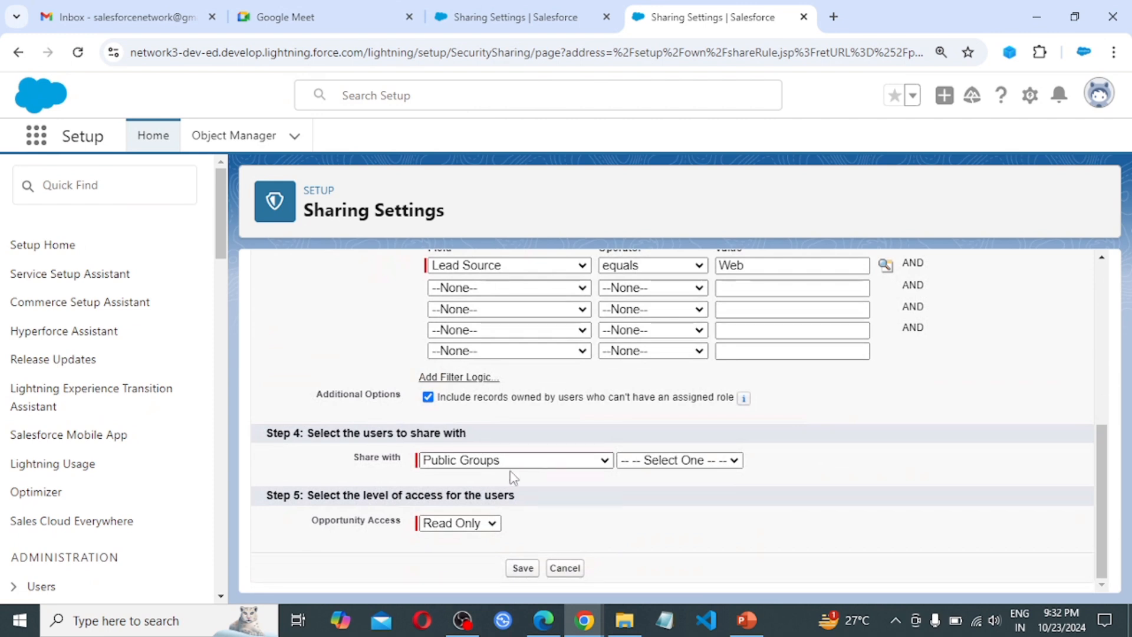
pyautogui.click(683, 463)
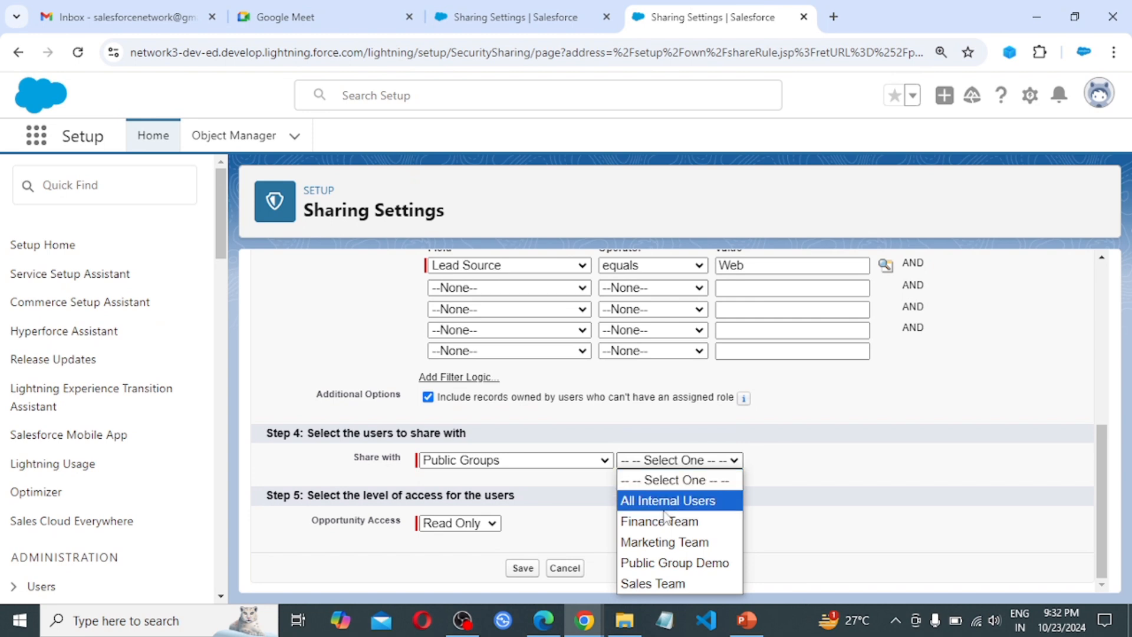
pyautogui.click(682, 522)
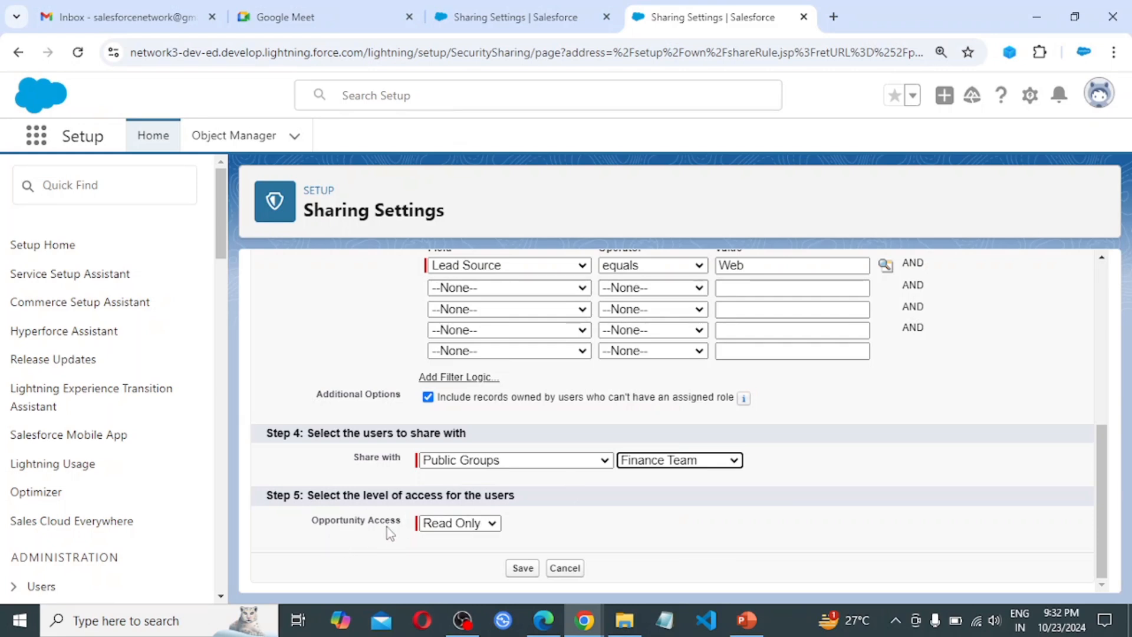
# Save the rule with Read Only opportunity access and confirm the background sharing recalculation
pyautogui.click(491, 523)
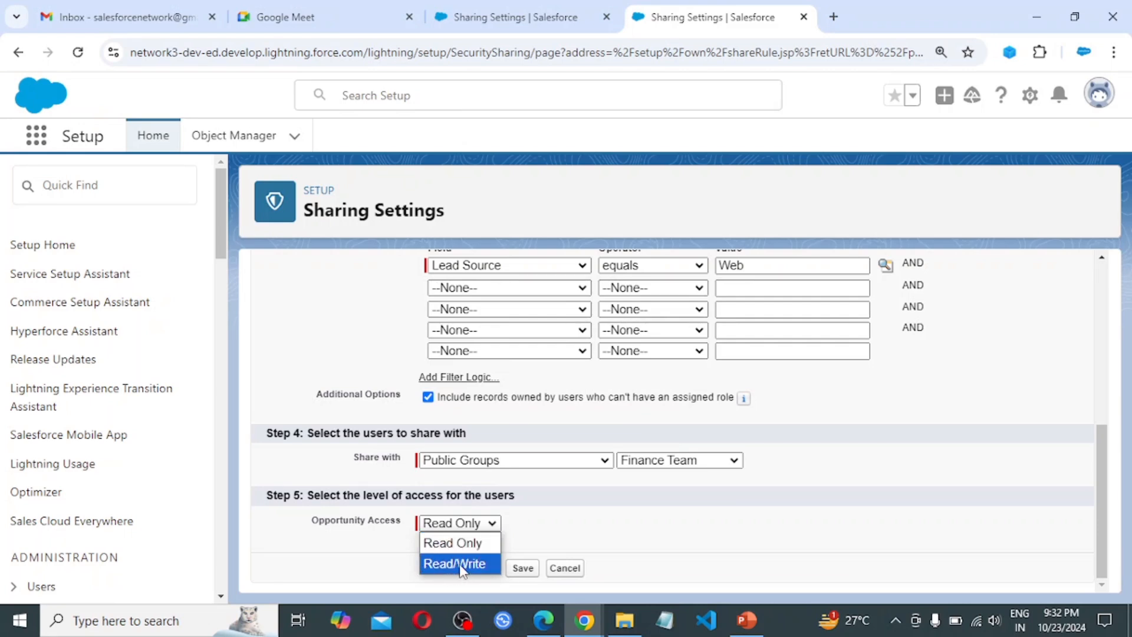
pyautogui.click(464, 542)
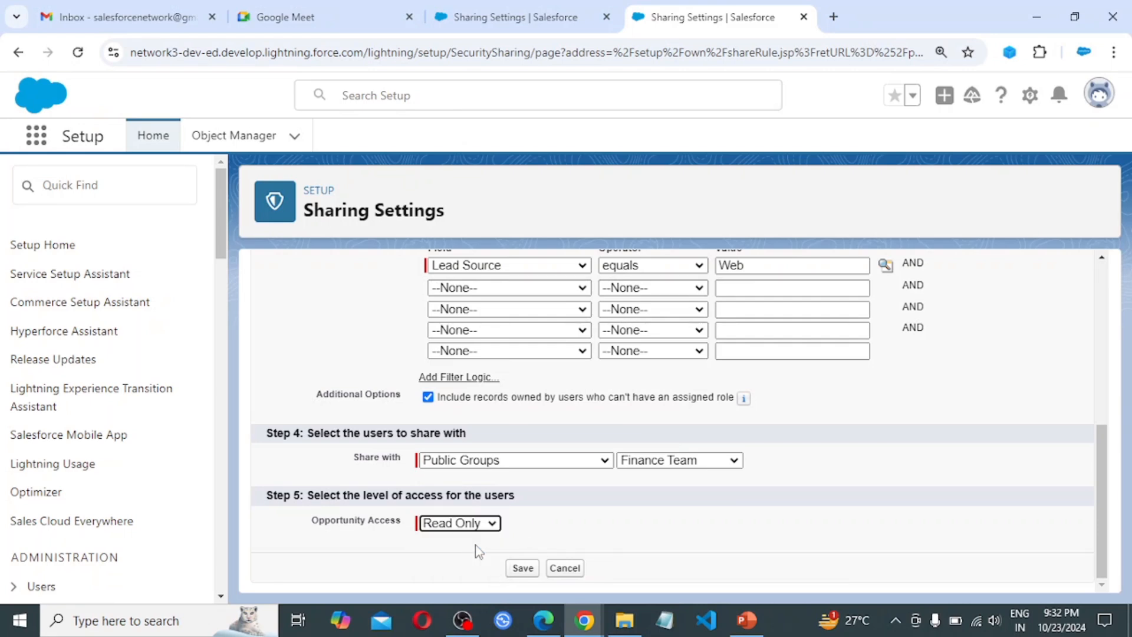
pyautogui.click(524, 569)
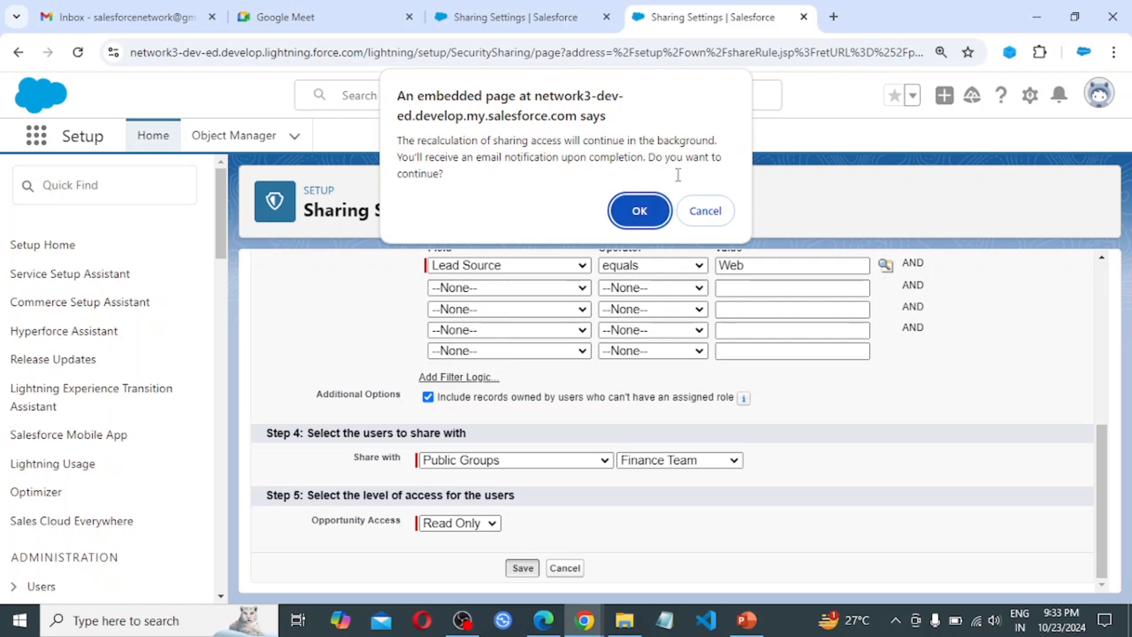
pyautogui.click(639, 210)
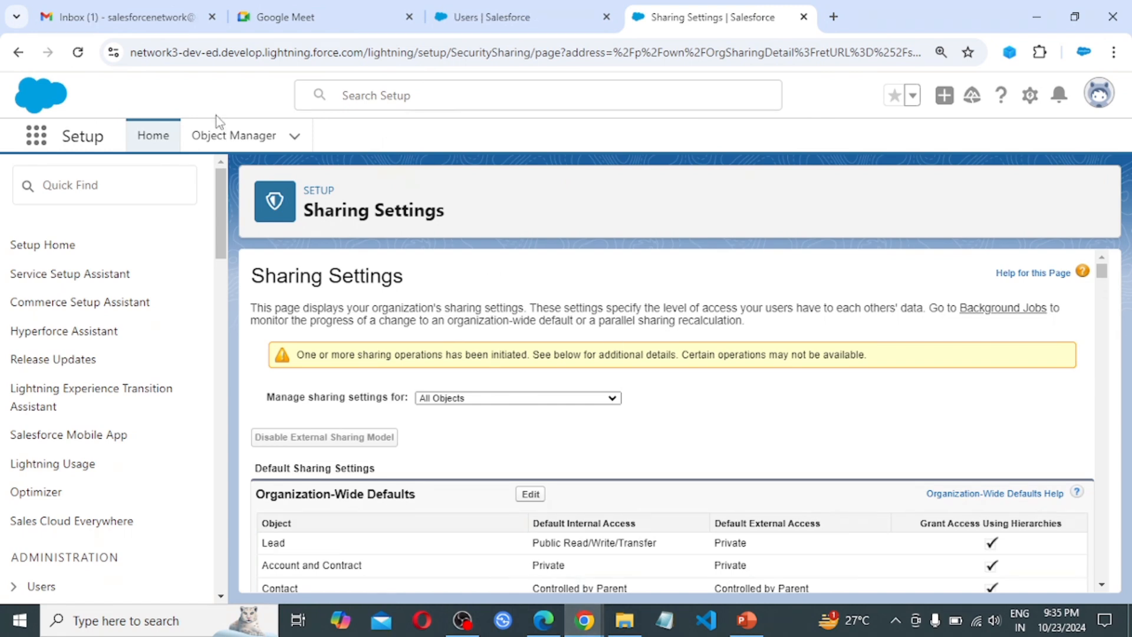
# Reload Sharing Settings, then launch the Sales app in a new tab and show its Opportunities list
pyautogui.click(78, 51)
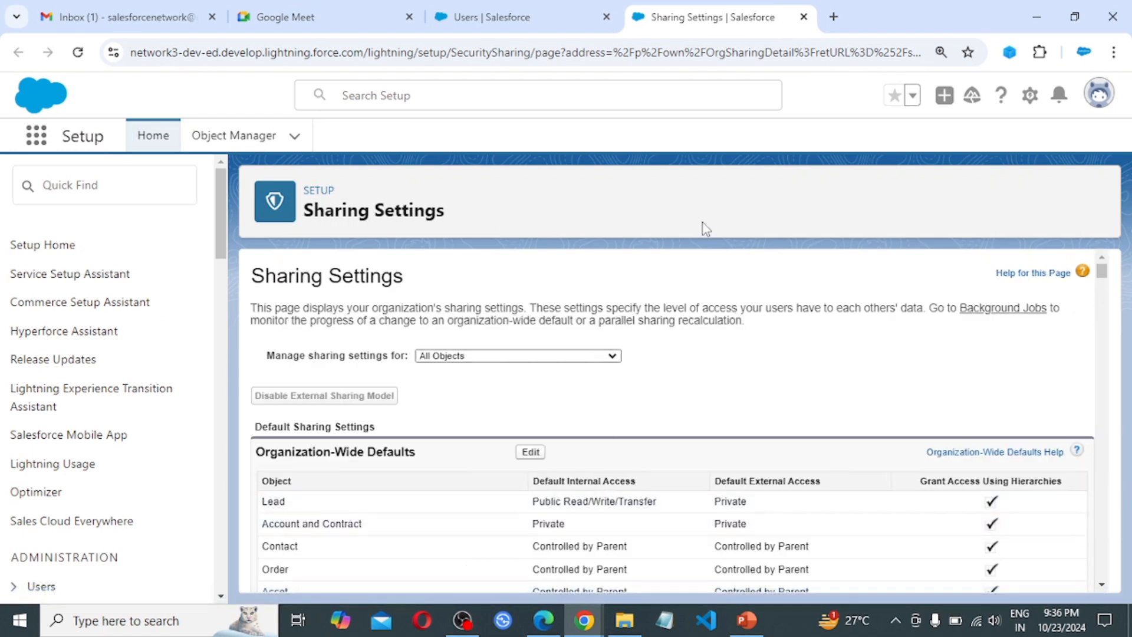
pyautogui.click(29, 138)
pyautogui.write('sales')
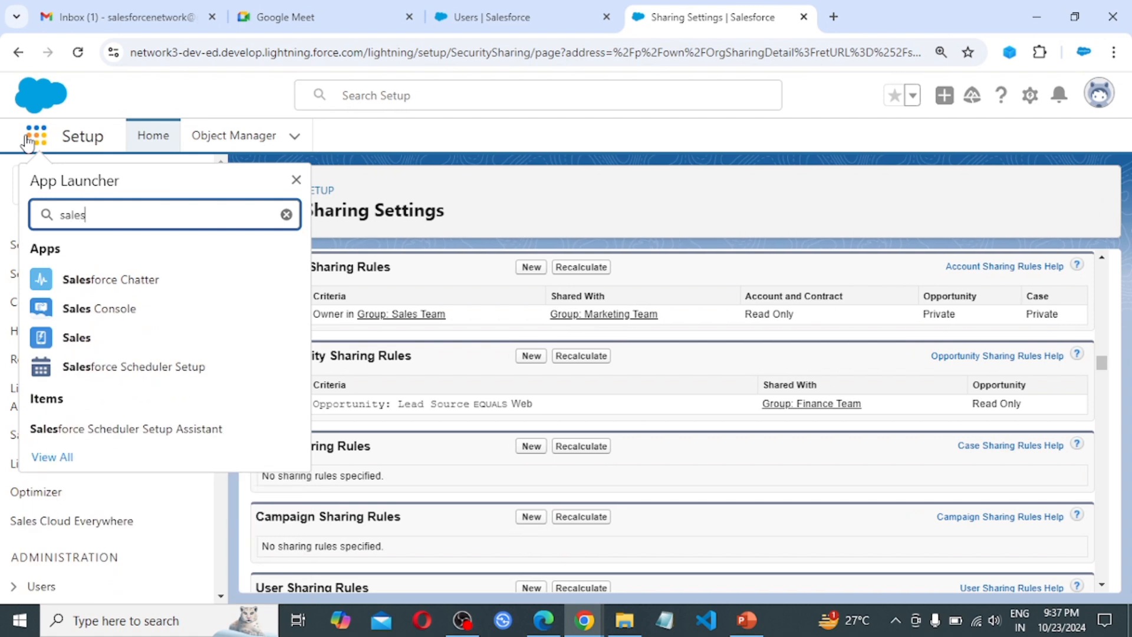
pyautogui.rightClick(77, 341)
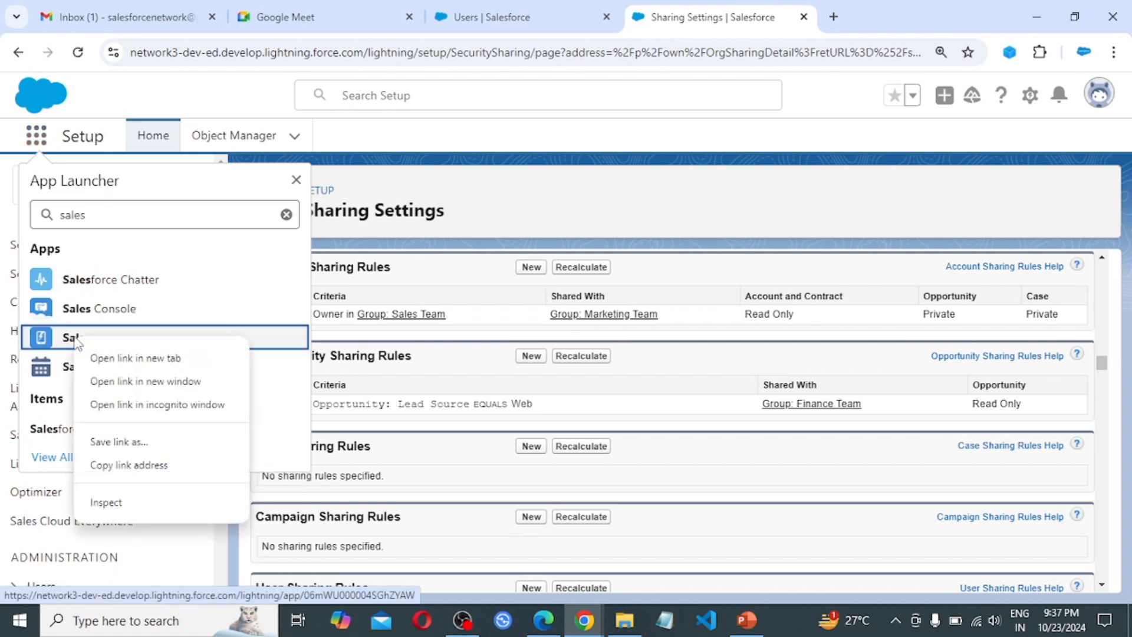
pyautogui.click(122, 359)
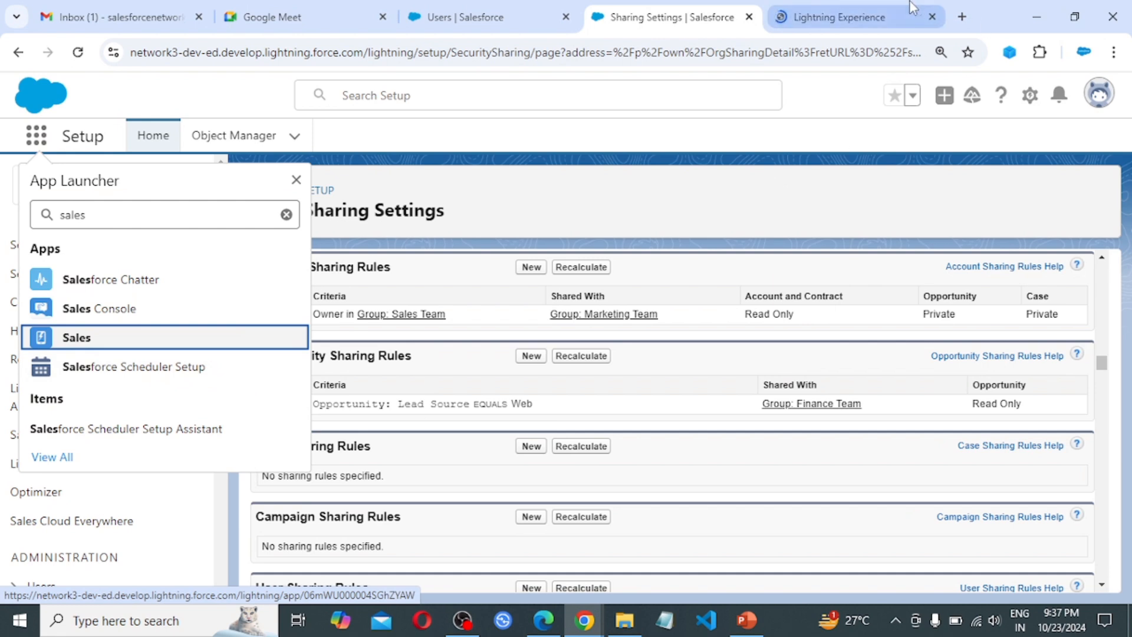
pyautogui.click(866, 11)
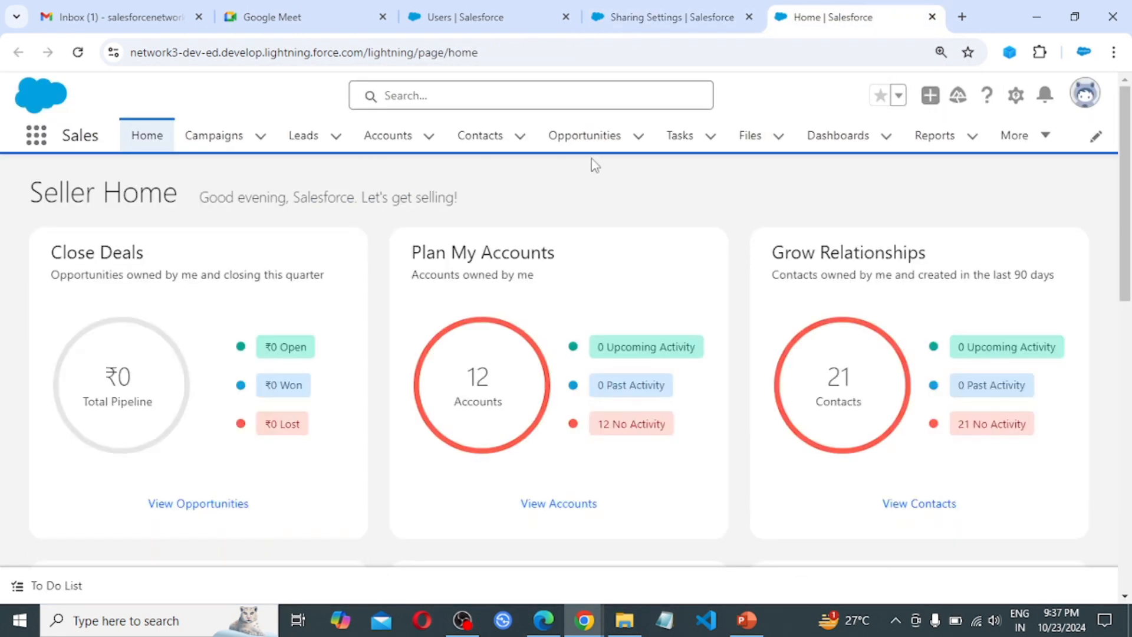
pyautogui.click(580, 141)
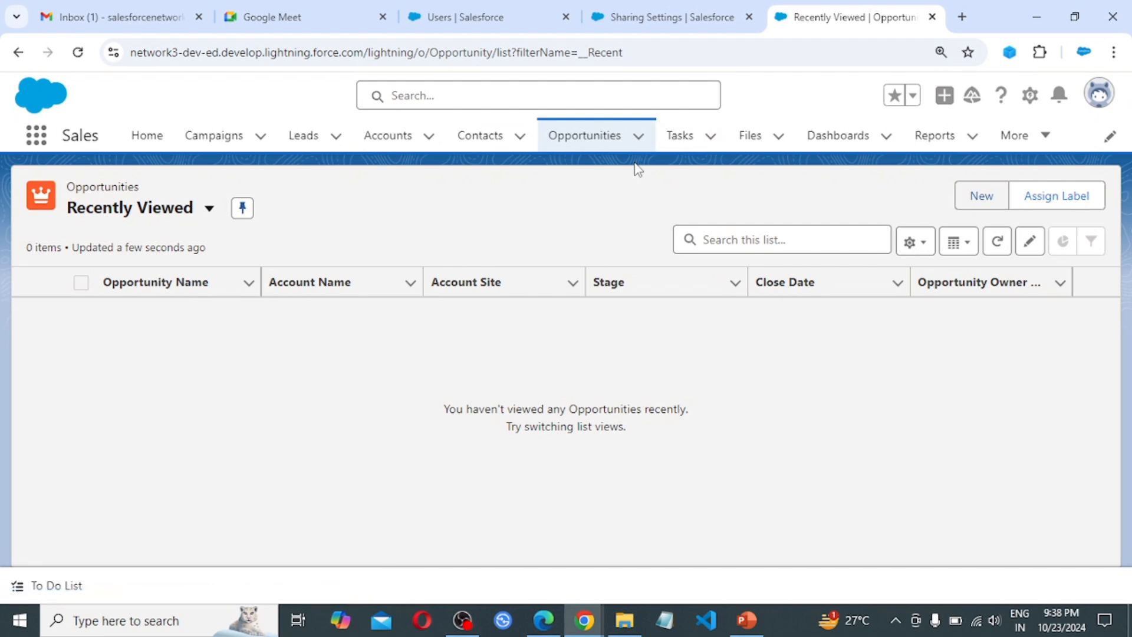
# Start a new opportunity named 'Criteria Based Sharing' with a close date of today, 23/10/2024
pyautogui.click(983, 197)
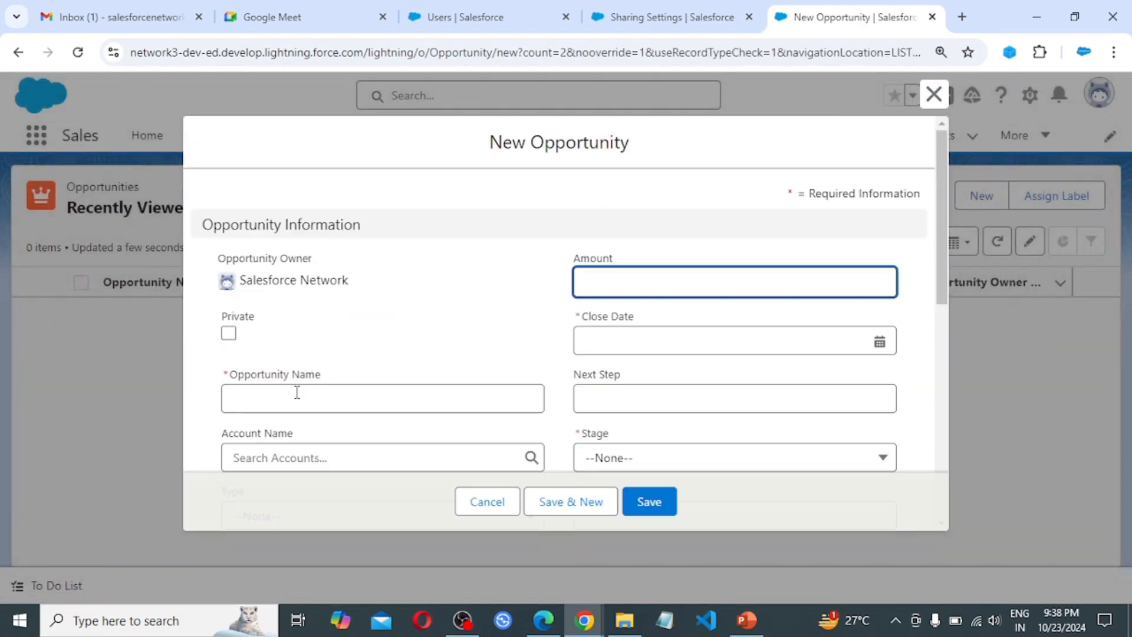
pyautogui.click(263, 393)
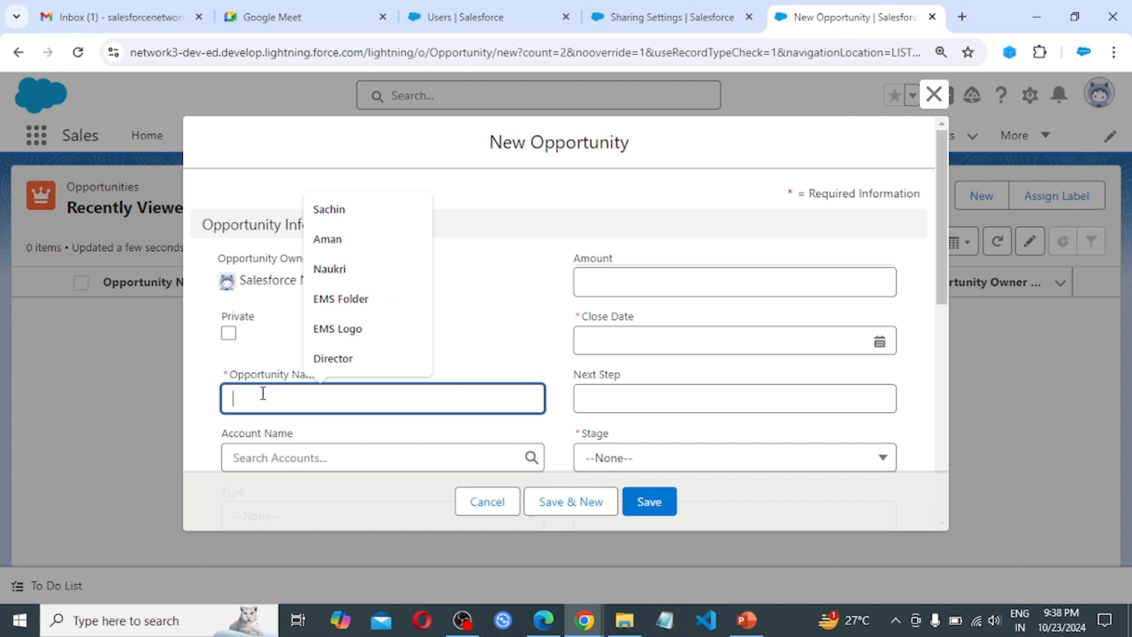
pyautogui.write('Cri')
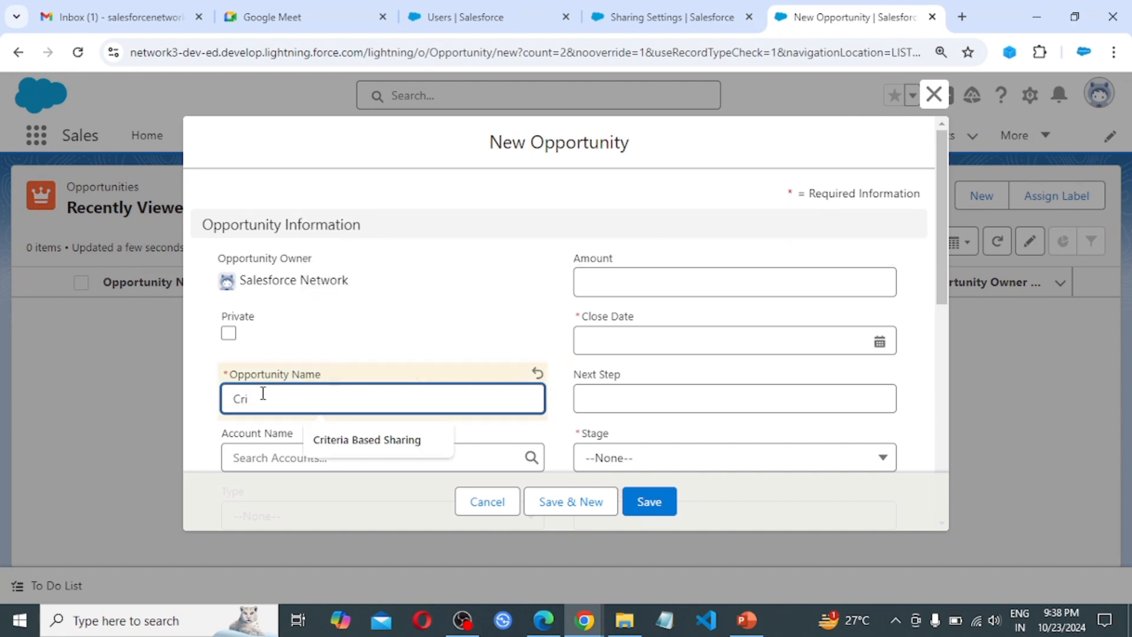
pyautogui.write('teria Based Sharing')
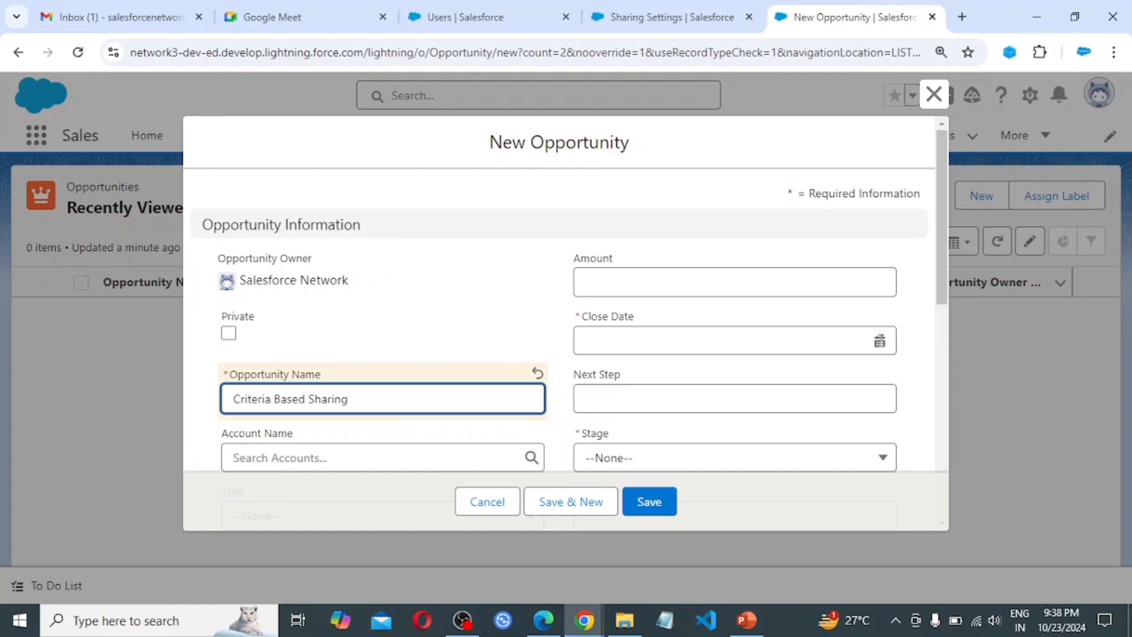
pyautogui.click(880, 341)
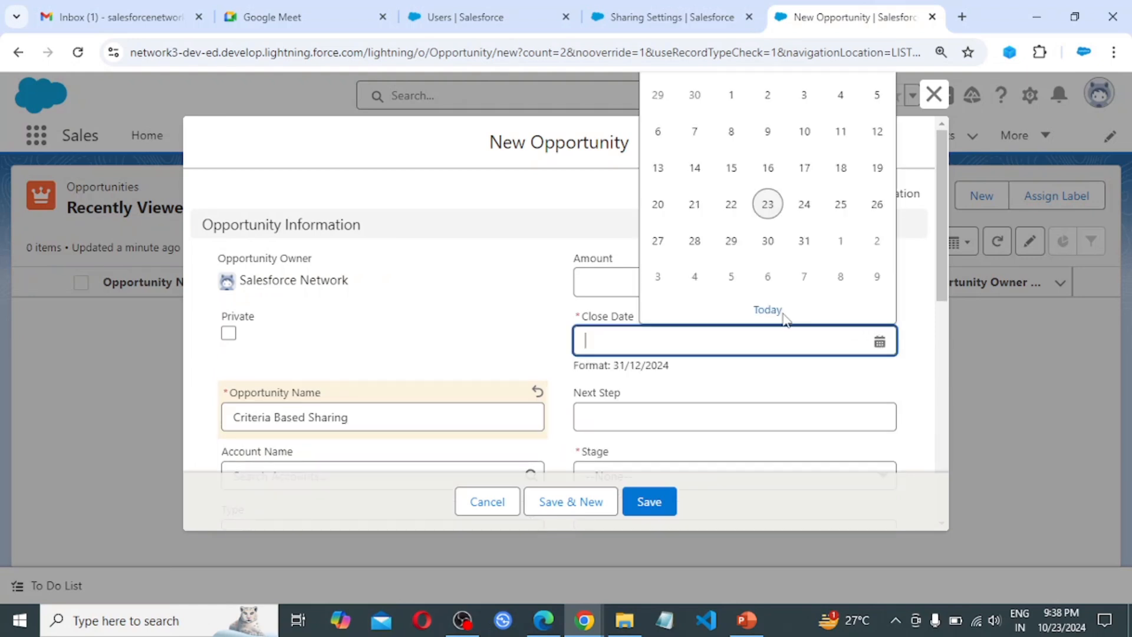
pyautogui.click(769, 311)
# Set the opportunity's Stage to Prospecting and Lead Source to Web
pyautogui.scroll(-1, 730, 404)
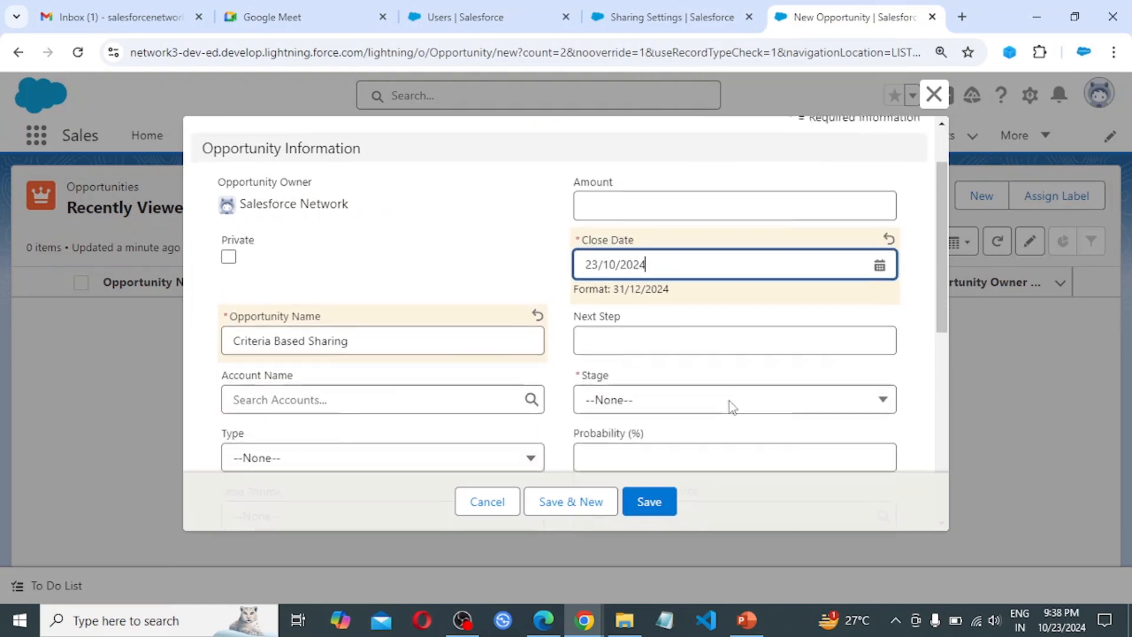
pyautogui.scroll(-1, 730, 406)
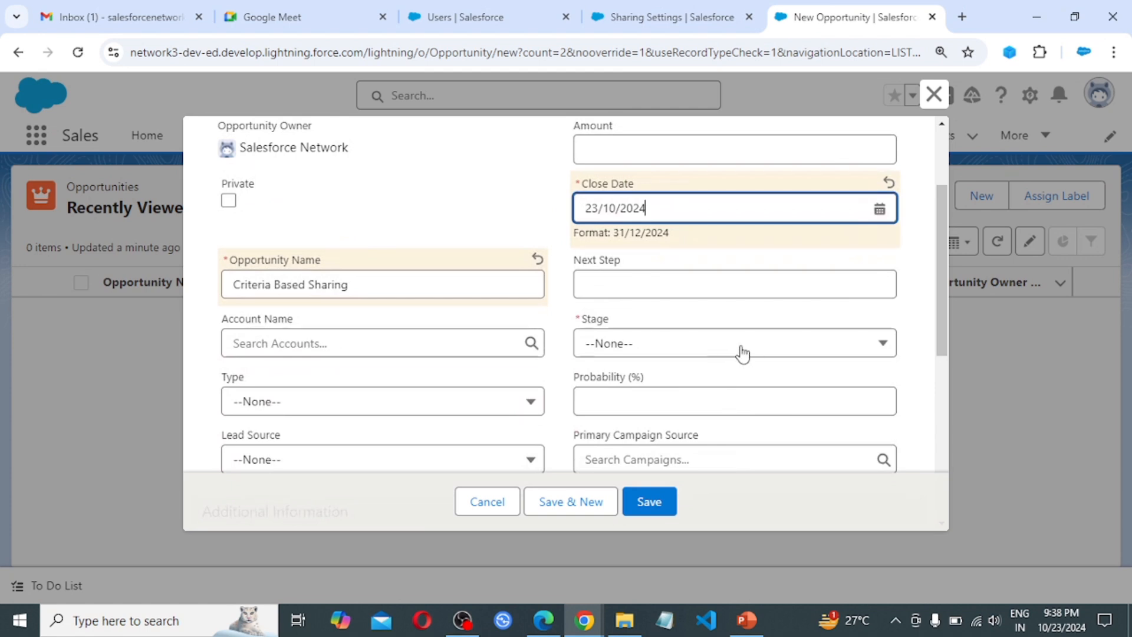
pyautogui.click(742, 353)
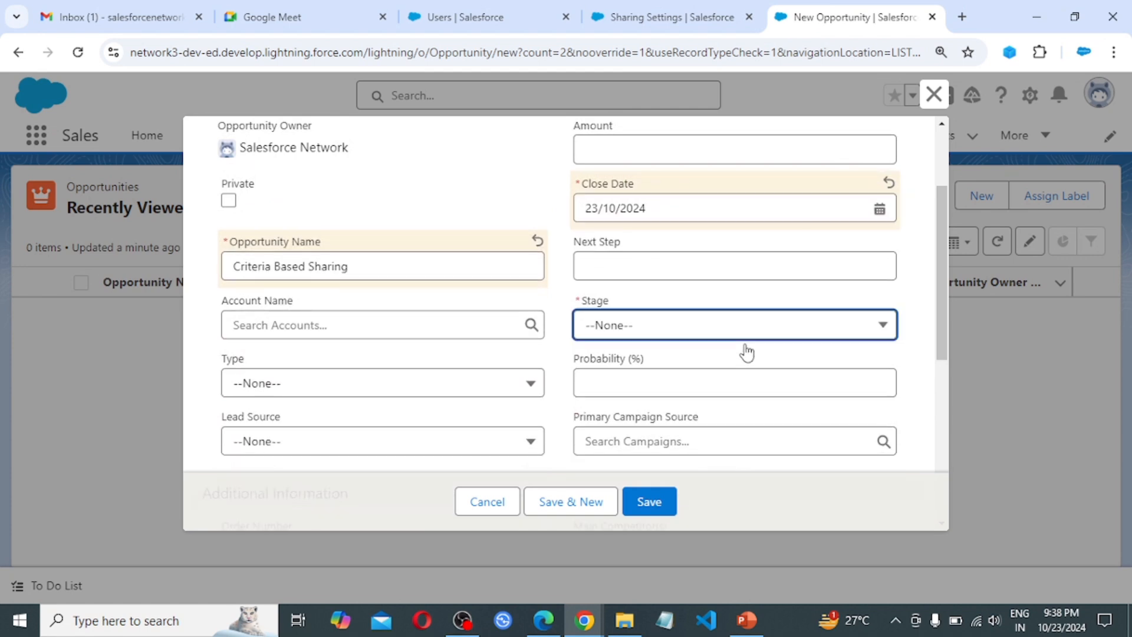
pyautogui.click(677, 334)
pyautogui.click(655, 402)
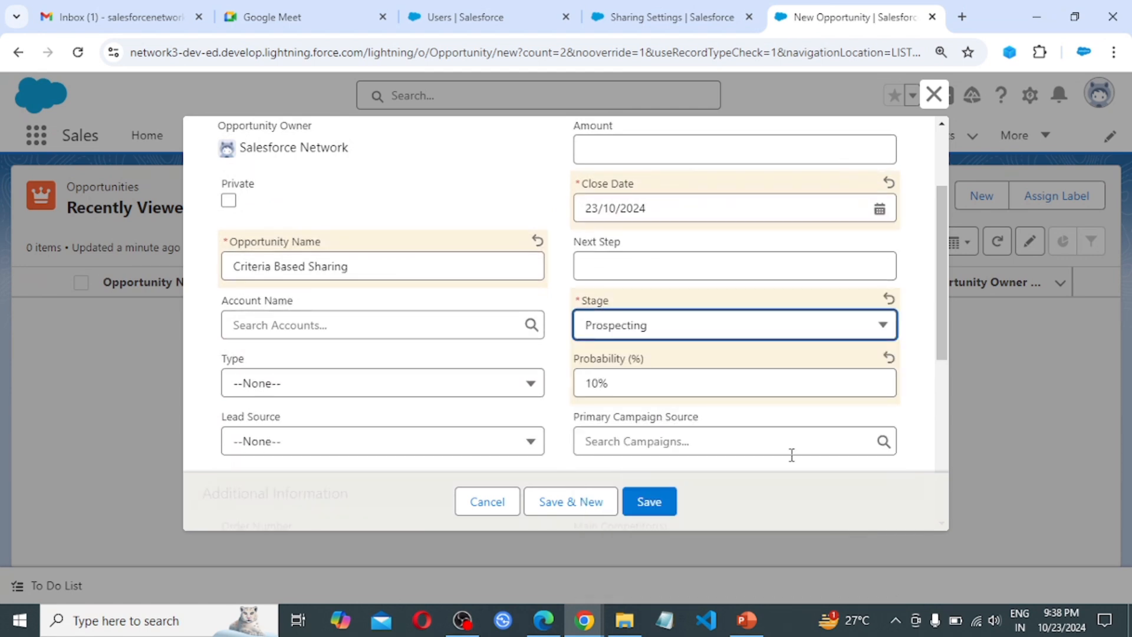
pyautogui.scroll(-1, 792, 442)
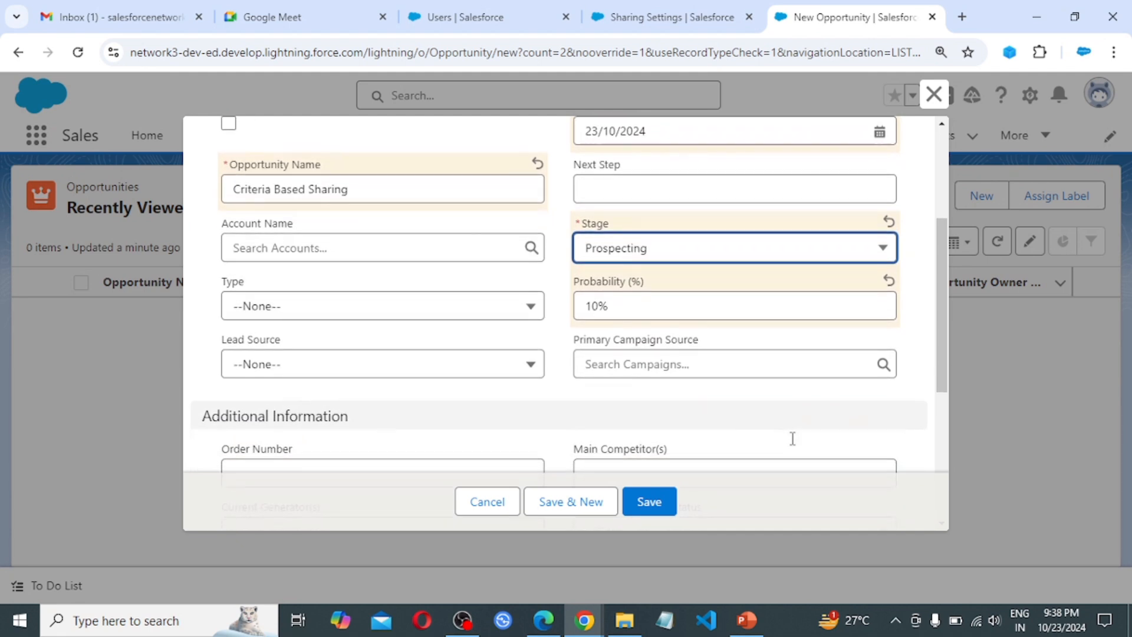
pyautogui.click(526, 373)
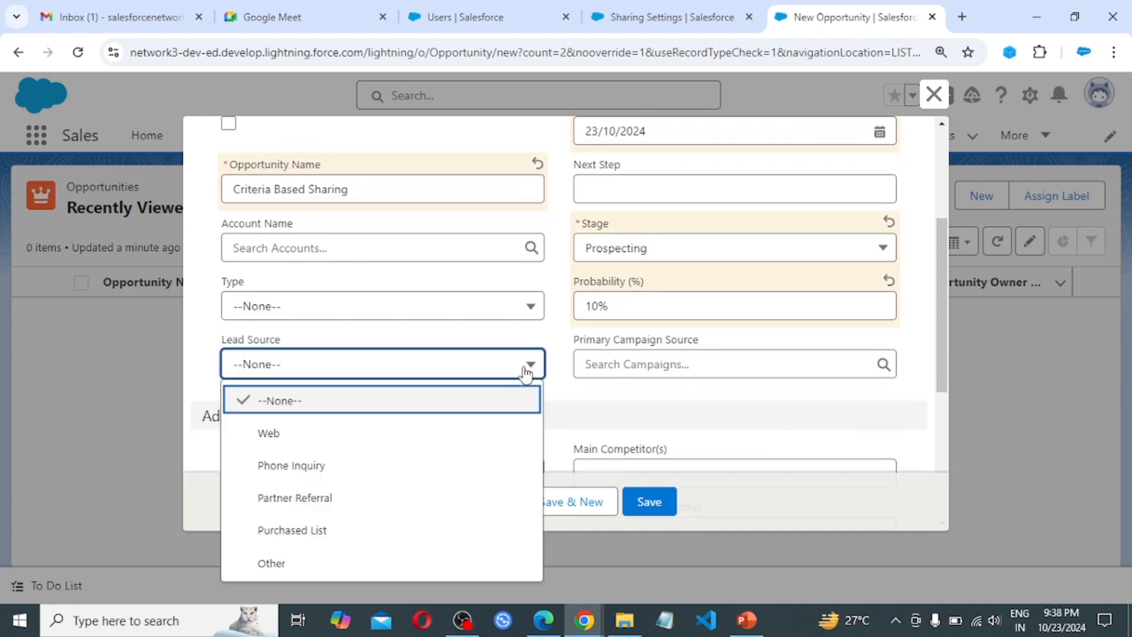
pyautogui.click(306, 436)
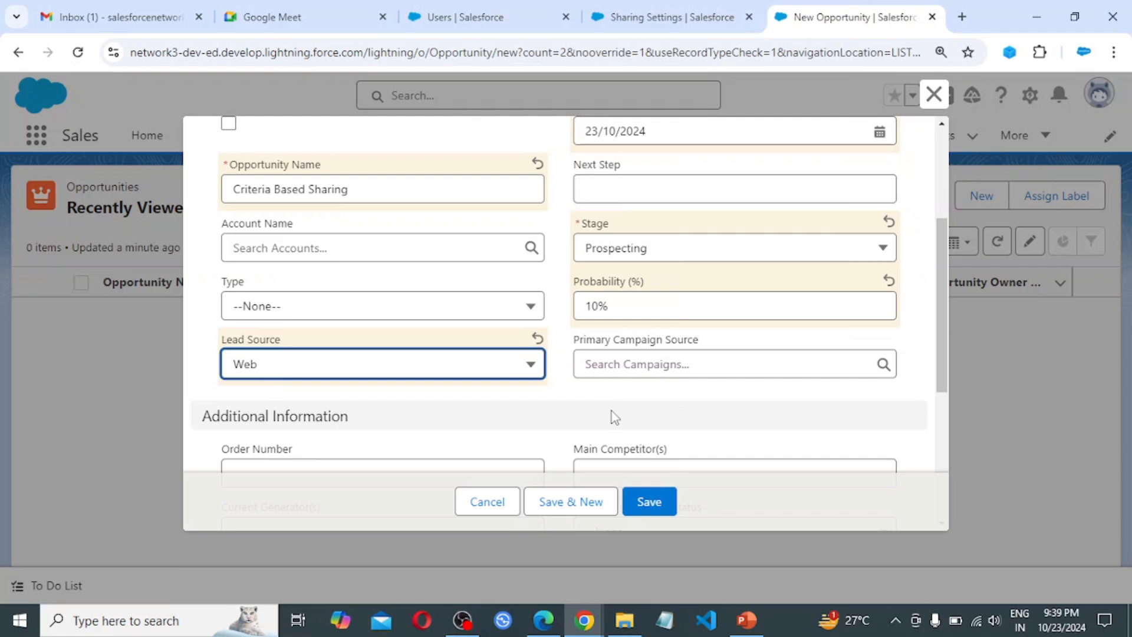
# Save the opportunity, check Lead Source Web in its Details, then switch to User A's browser window
pyautogui.click(646, 506)
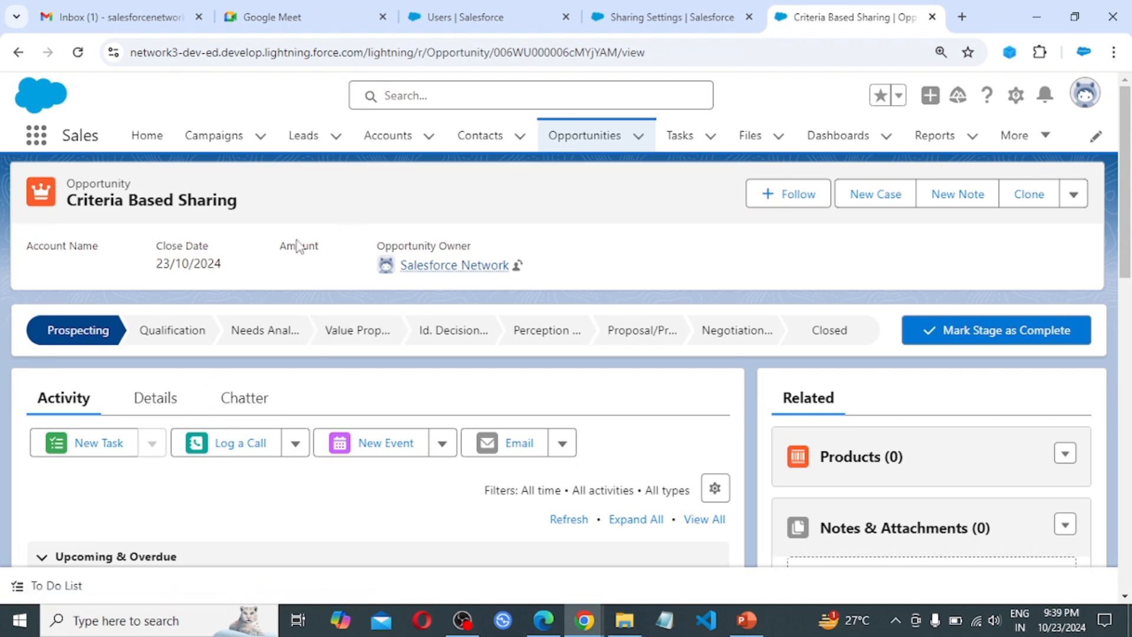
pyautogui.click(171, 398)
pyautogui.scroll(-5, 80, 370)
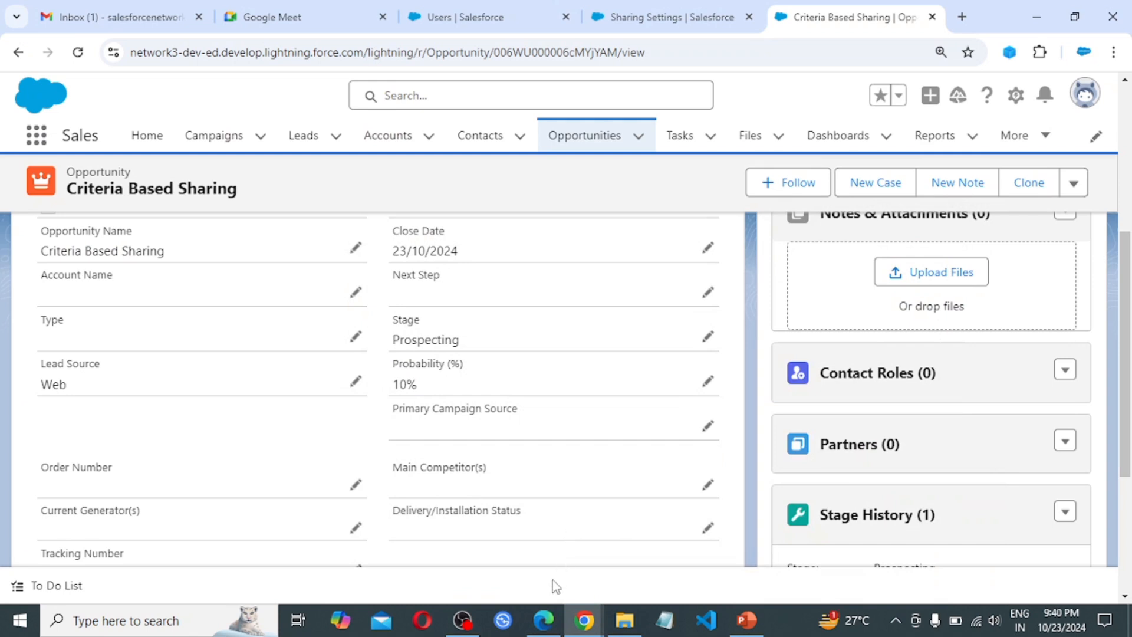
pyautogui.moveTo(545, 622)
pyautogui.click(543, 554)
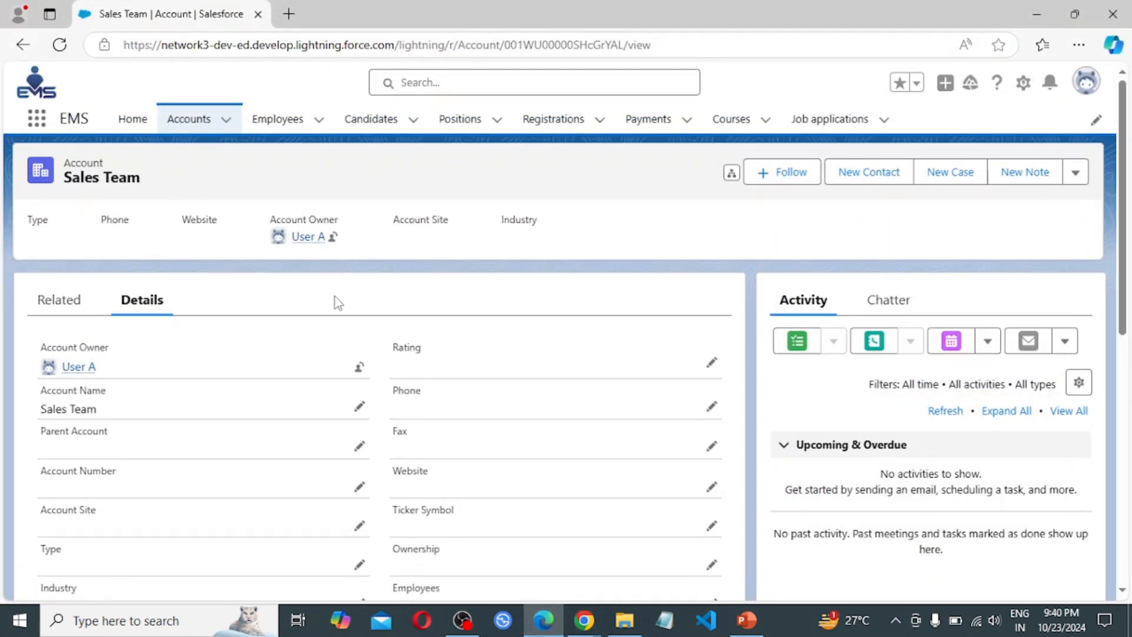
# Verify User A is signed in via the profile avatar, then open Opportunities by searching 'oppor' in App Launcher
pyautogui.click(1086, 88)
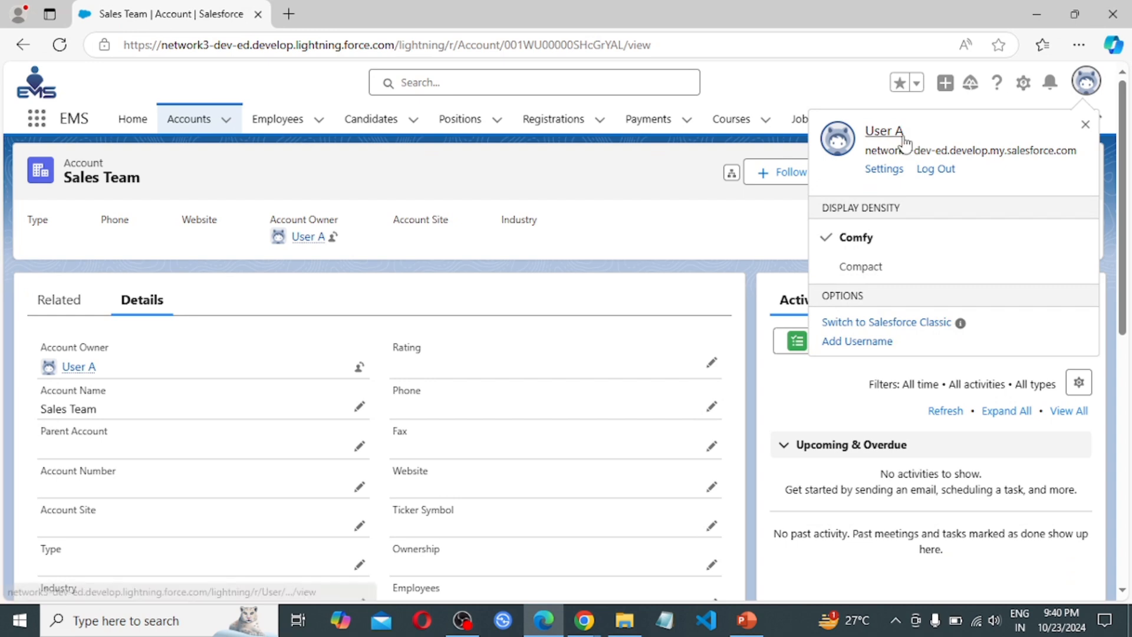
pyautogui.click(295, 174)
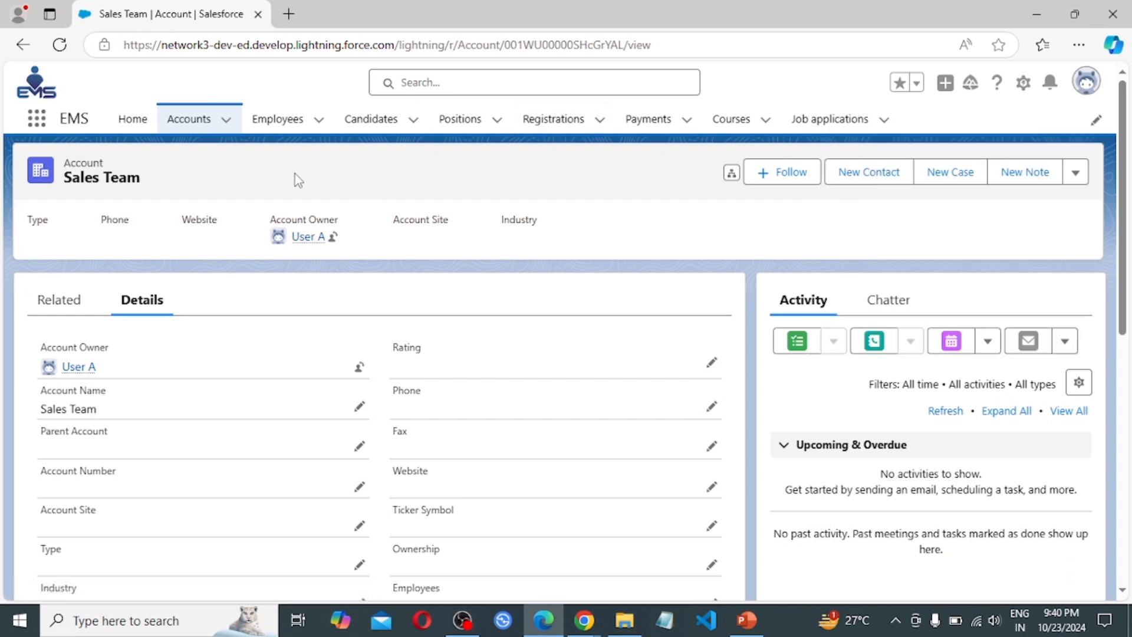
pyautogui.click(41, 126)
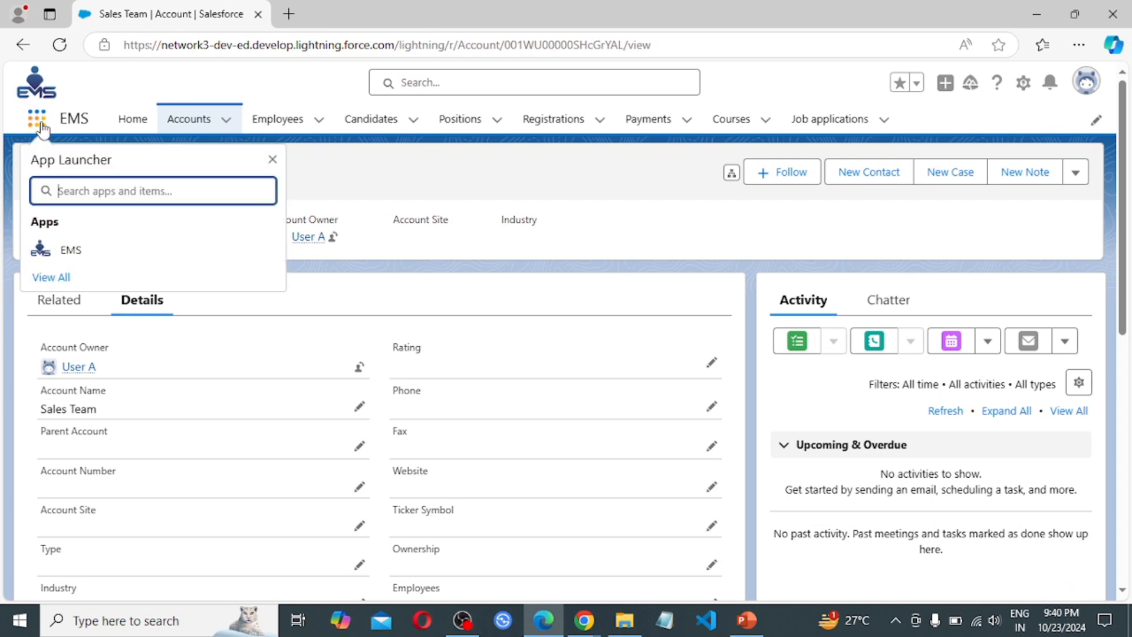
pyautogui.write('oppor')
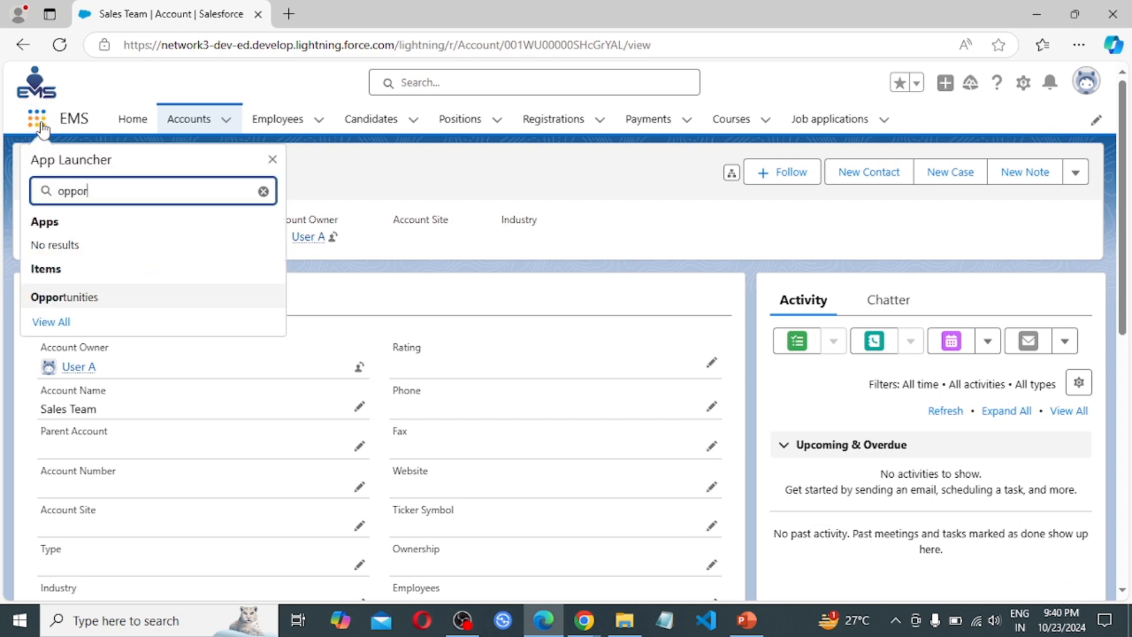
pyautogui.click(55, 306)
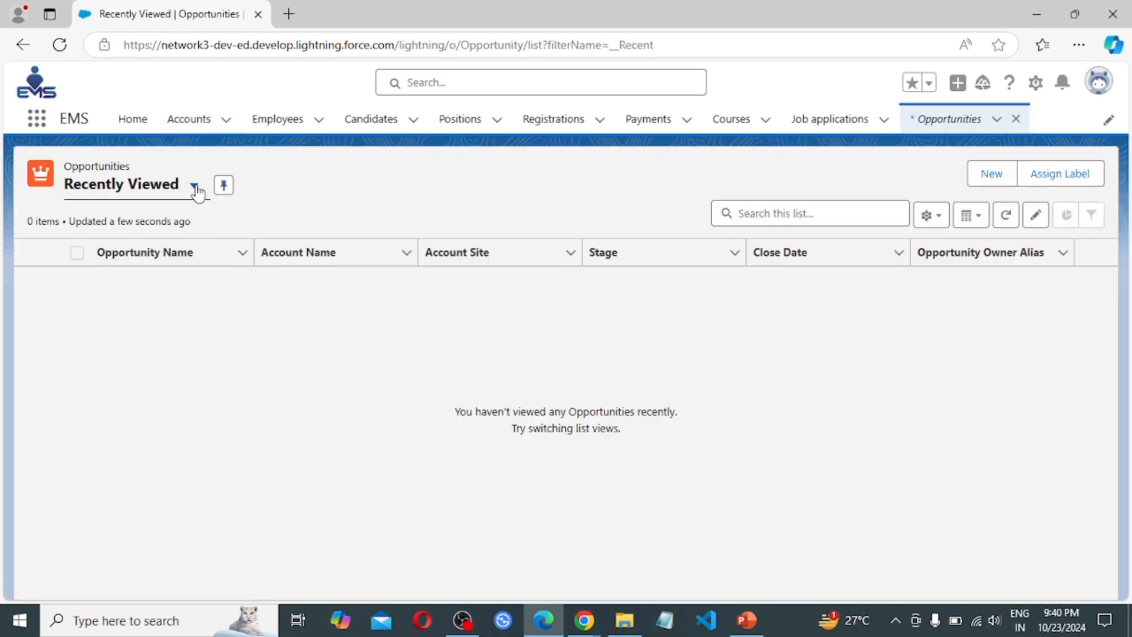
# Switch to All Opportunities and open Criteria Based Sharing's Details, showing Lead Source Web and stage Prospecting
pyautogui.click(194, 186)
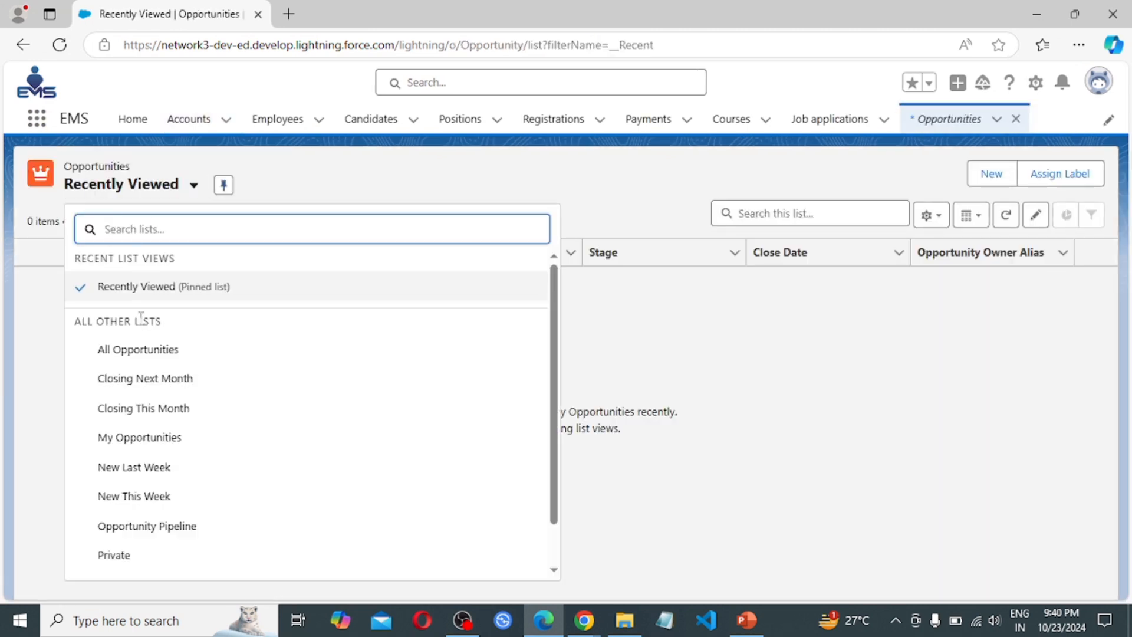
pyautogui.click(139, 349)
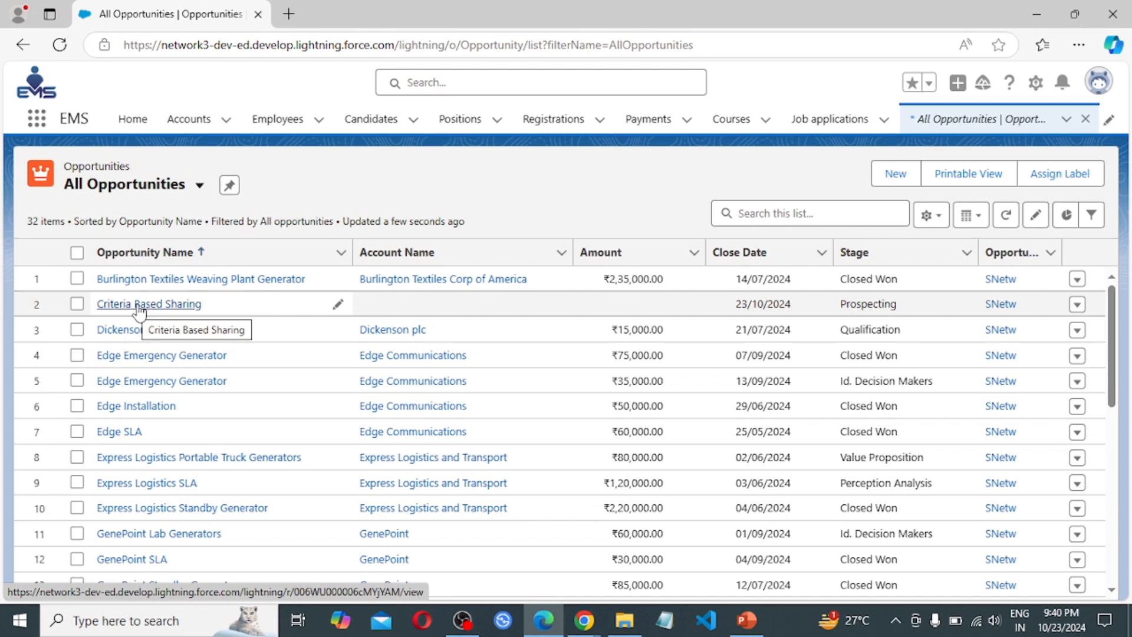
pyautogui.click(144, 311)
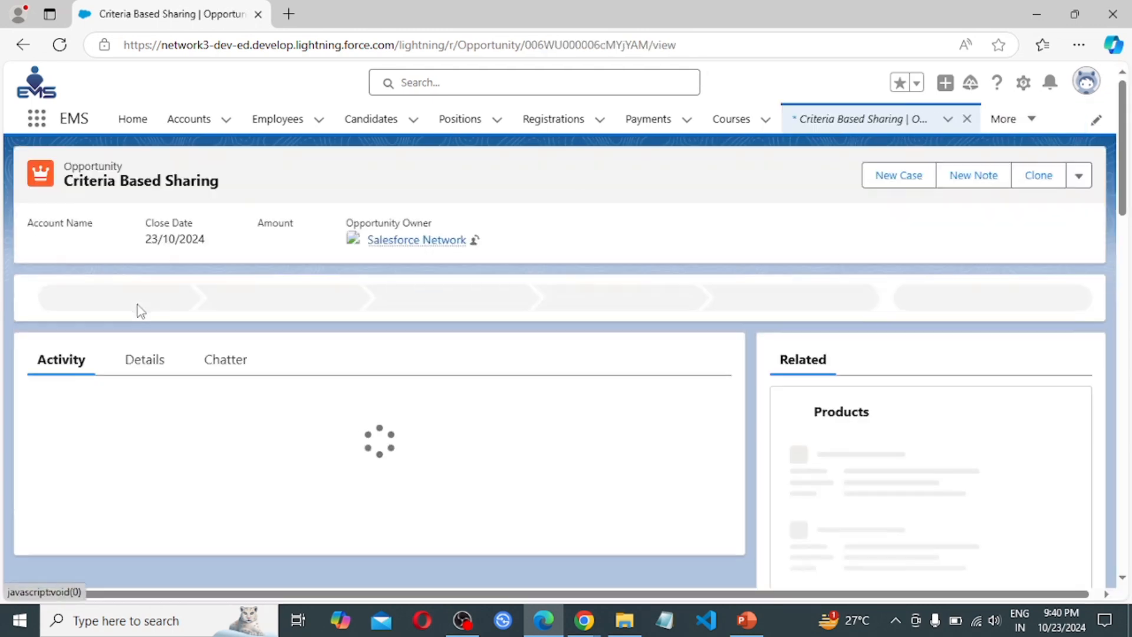
pyautogui.click(143, 359)
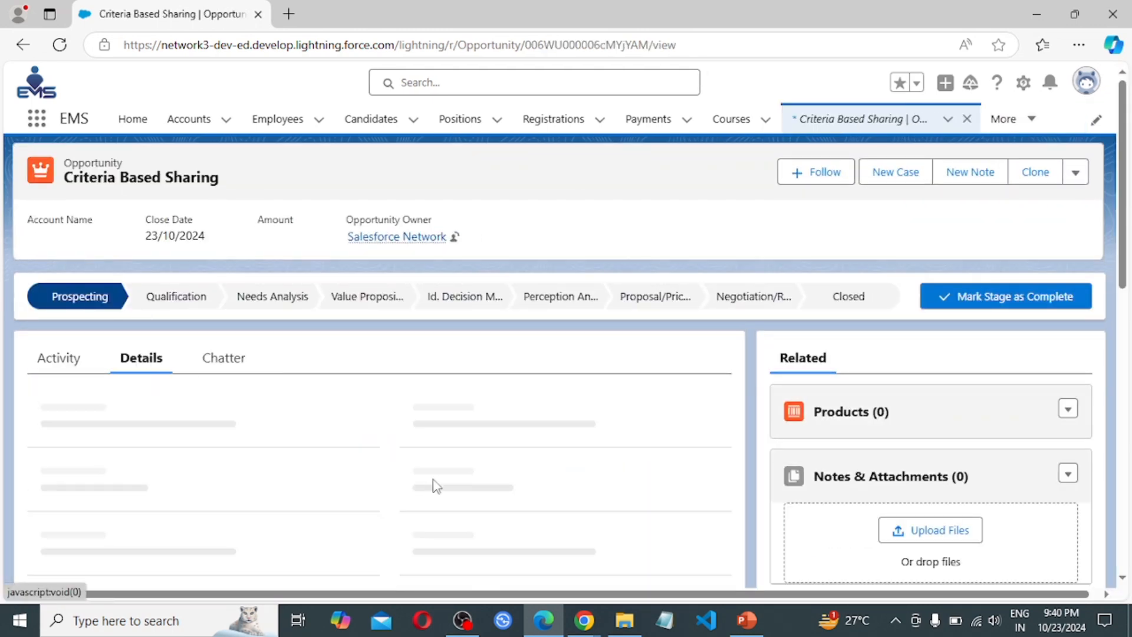
pyautogui.scroll(-4, 435, 485)
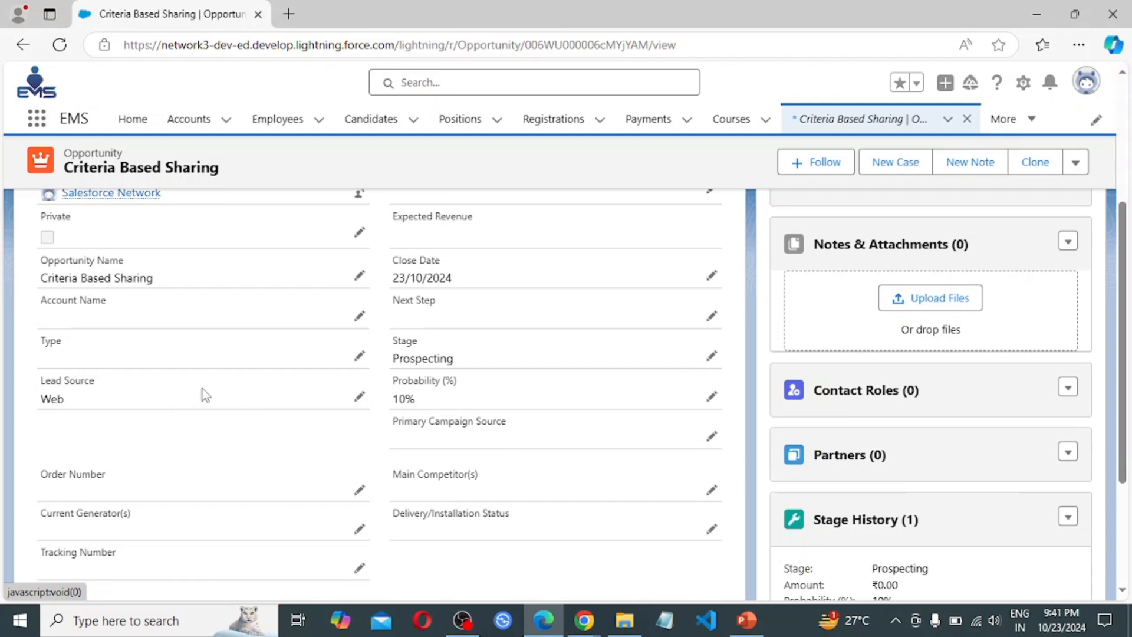